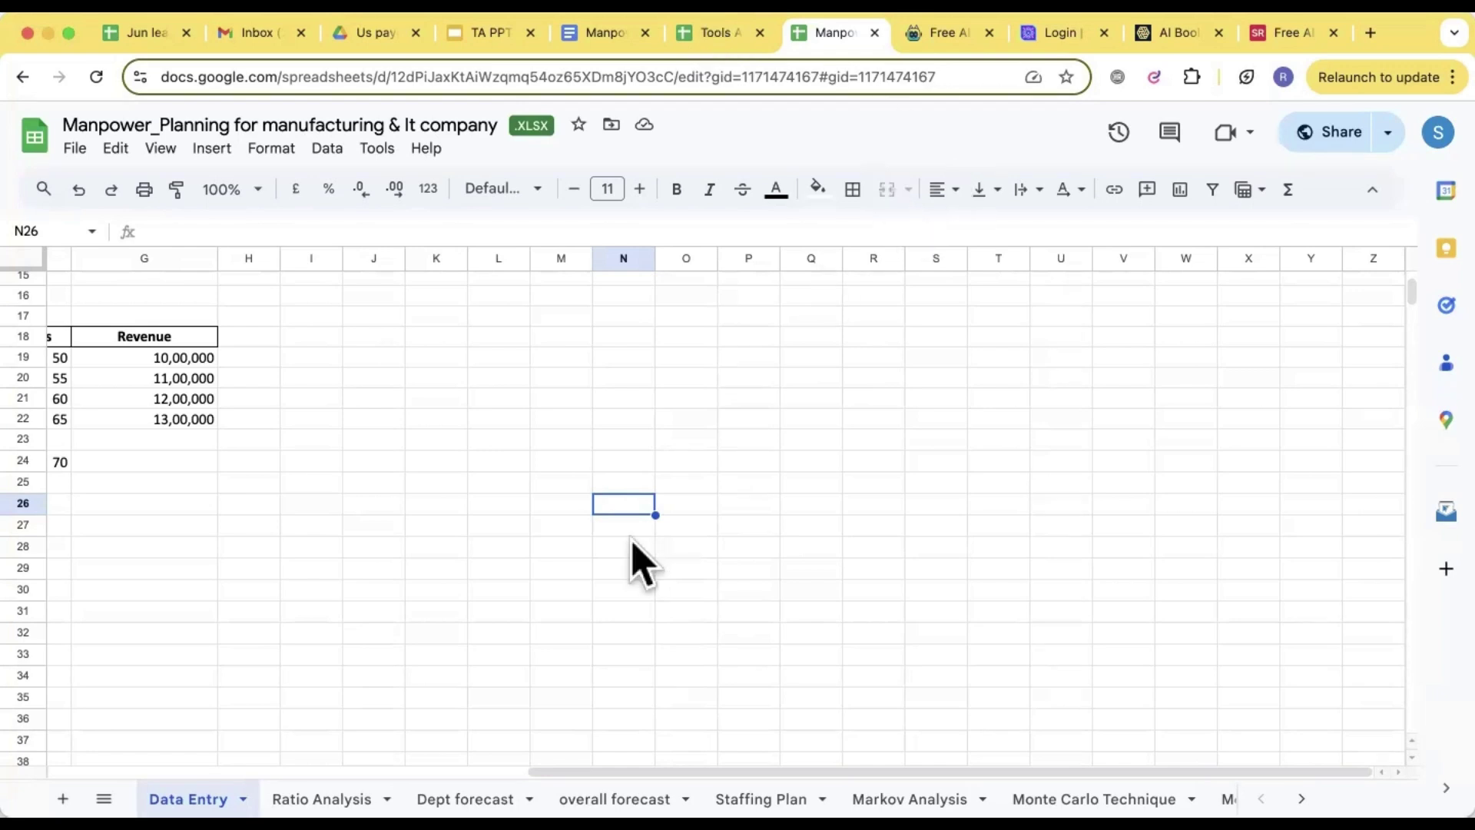
- Enter the roles Hr ex, sr hr e, Hr head and Hr direc down N26:N29
double_click(632, 504)
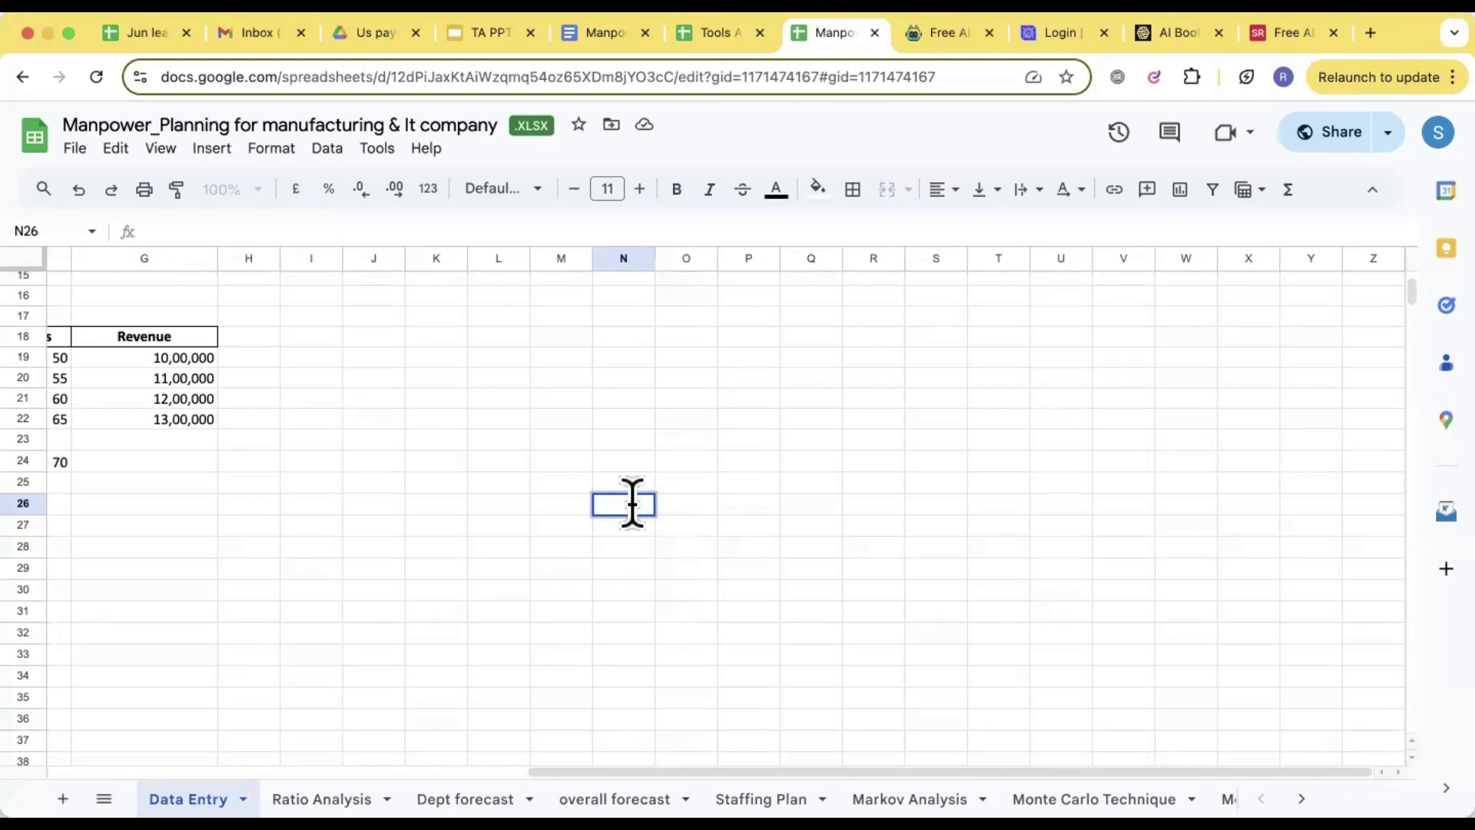
type("Ded")
key("BackSpace")
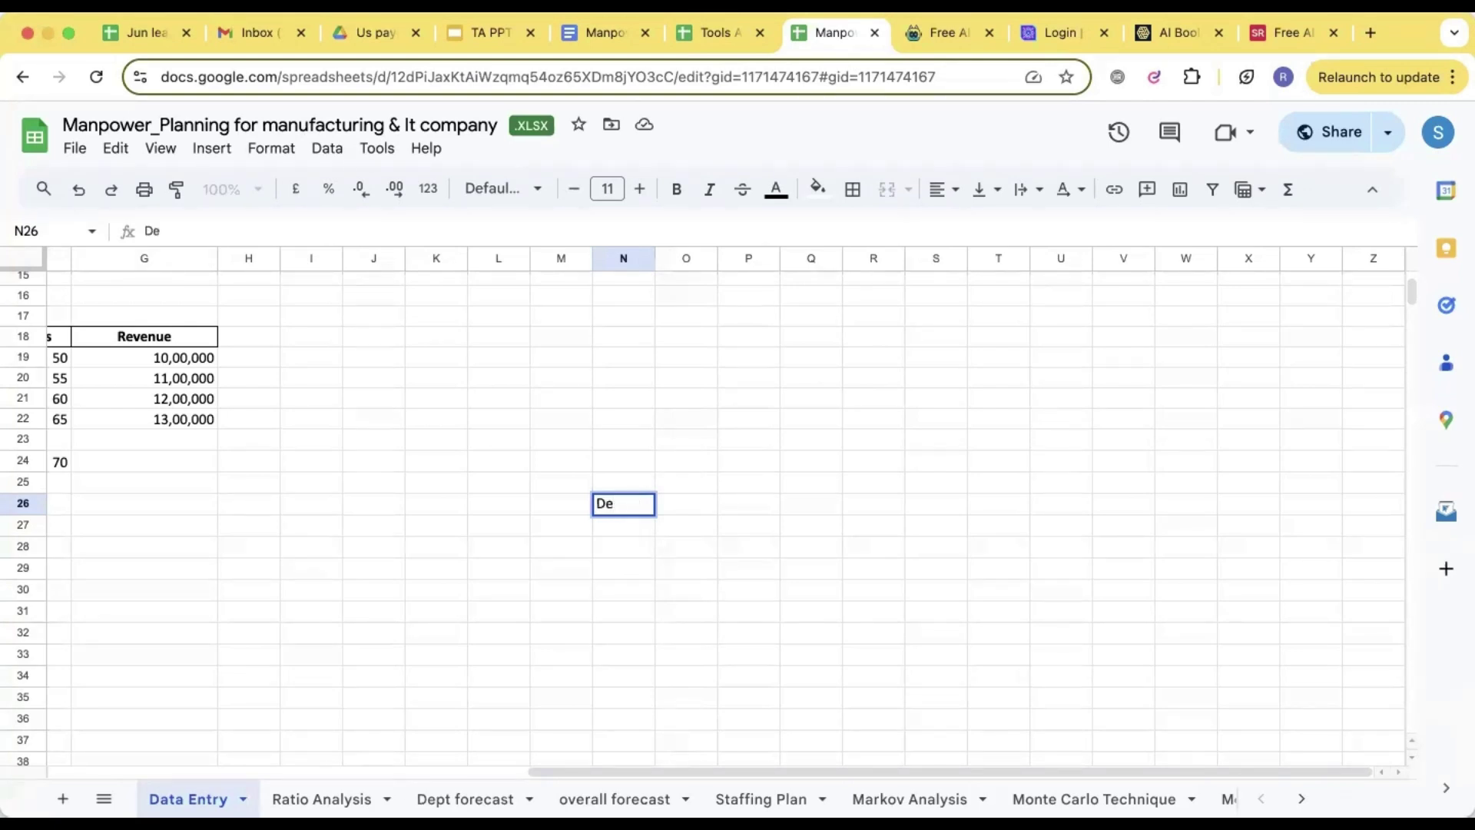
key("BackSpace")
key("BackSpace")
type("De")
key("BackSpace")
key("BackSpace")
type("Hr ex")
left_click(613, 527)
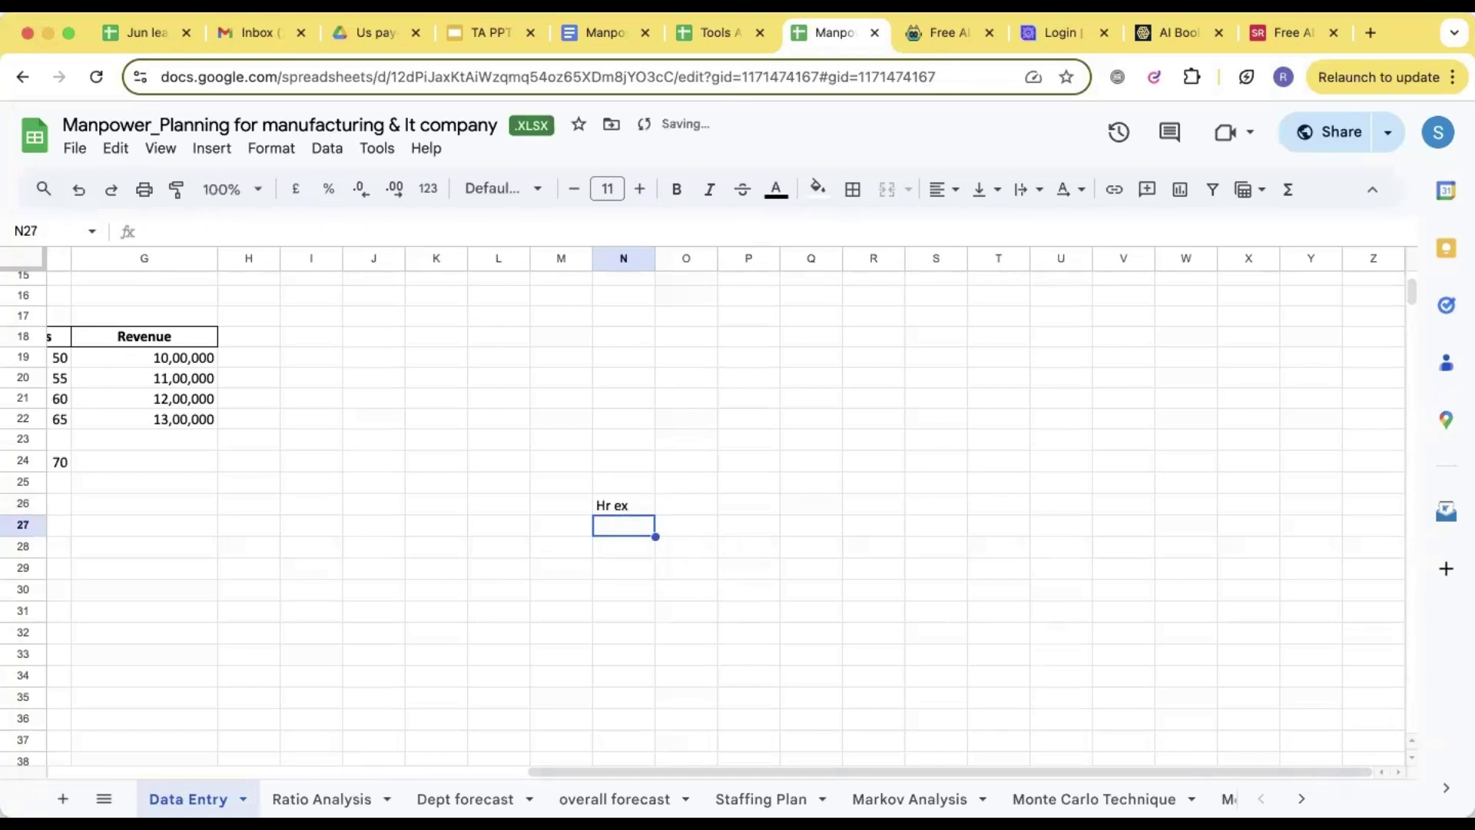
type("Hr")
key("BackSpace")
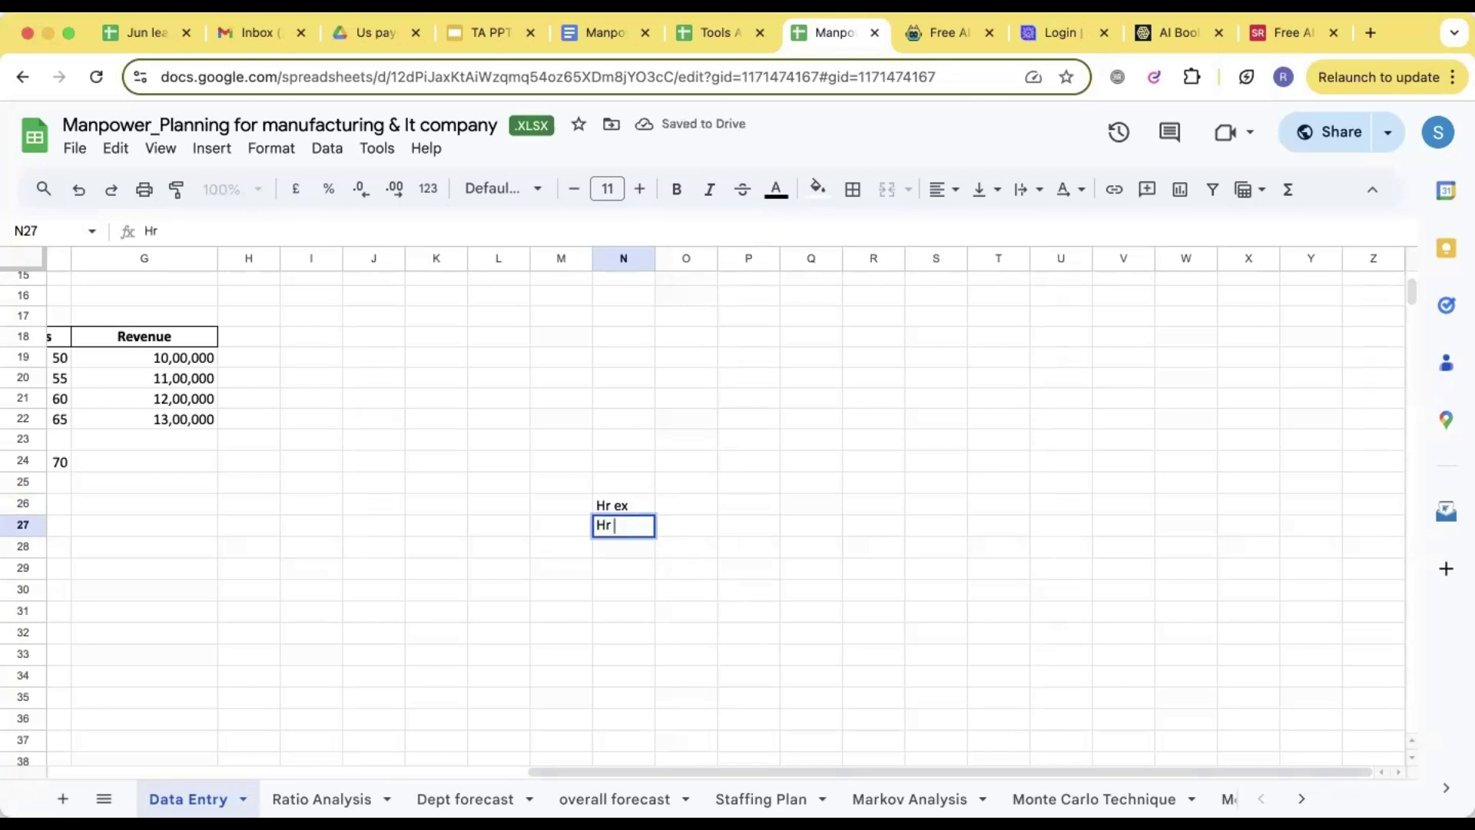
key("BackSpace")
key("BackSpace")
key("BackSpace")
type("sr hr e")
key("Return")
type("Hr head")
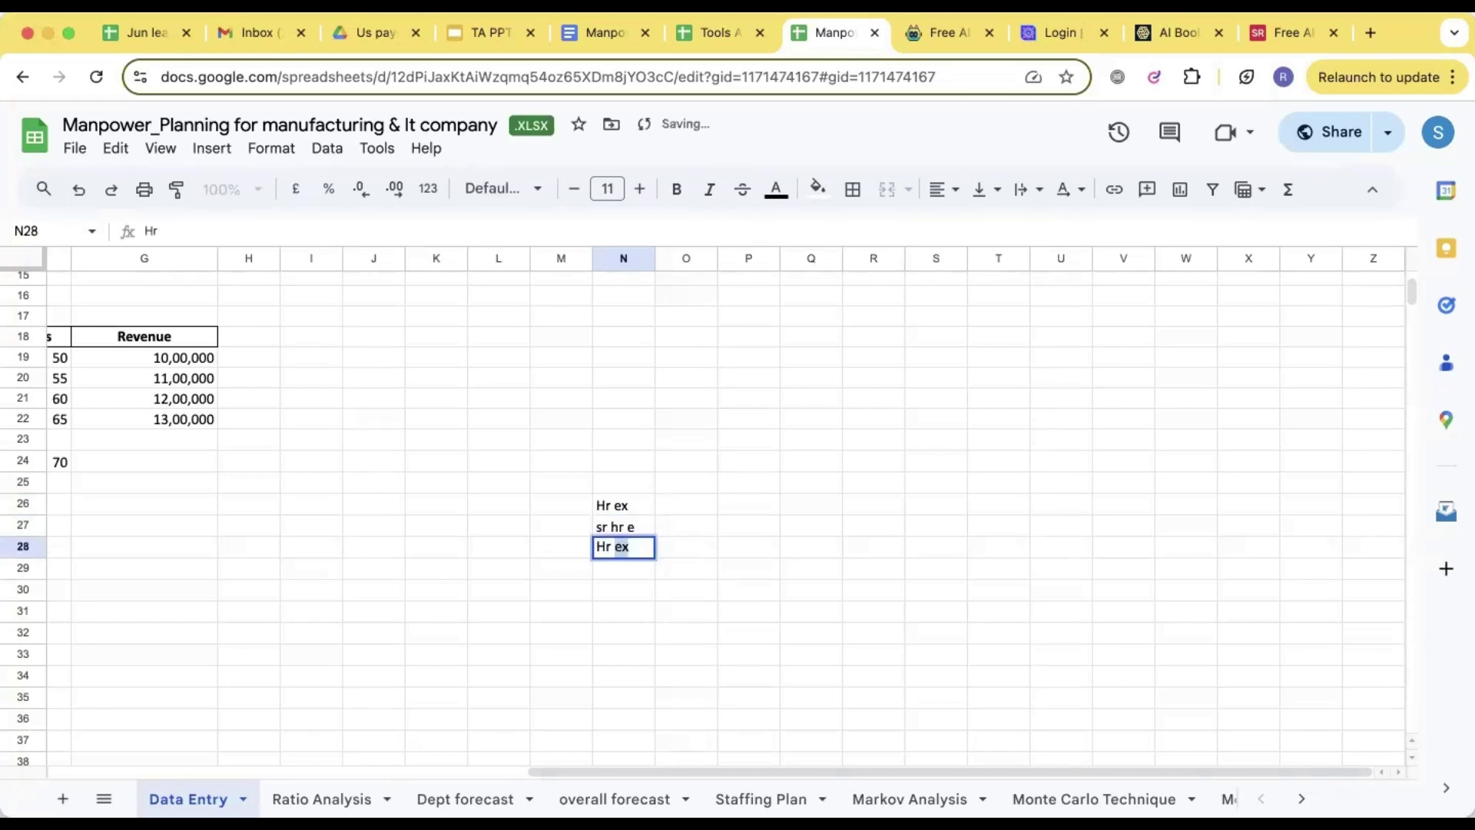
key("Return")
type("Hr direc")
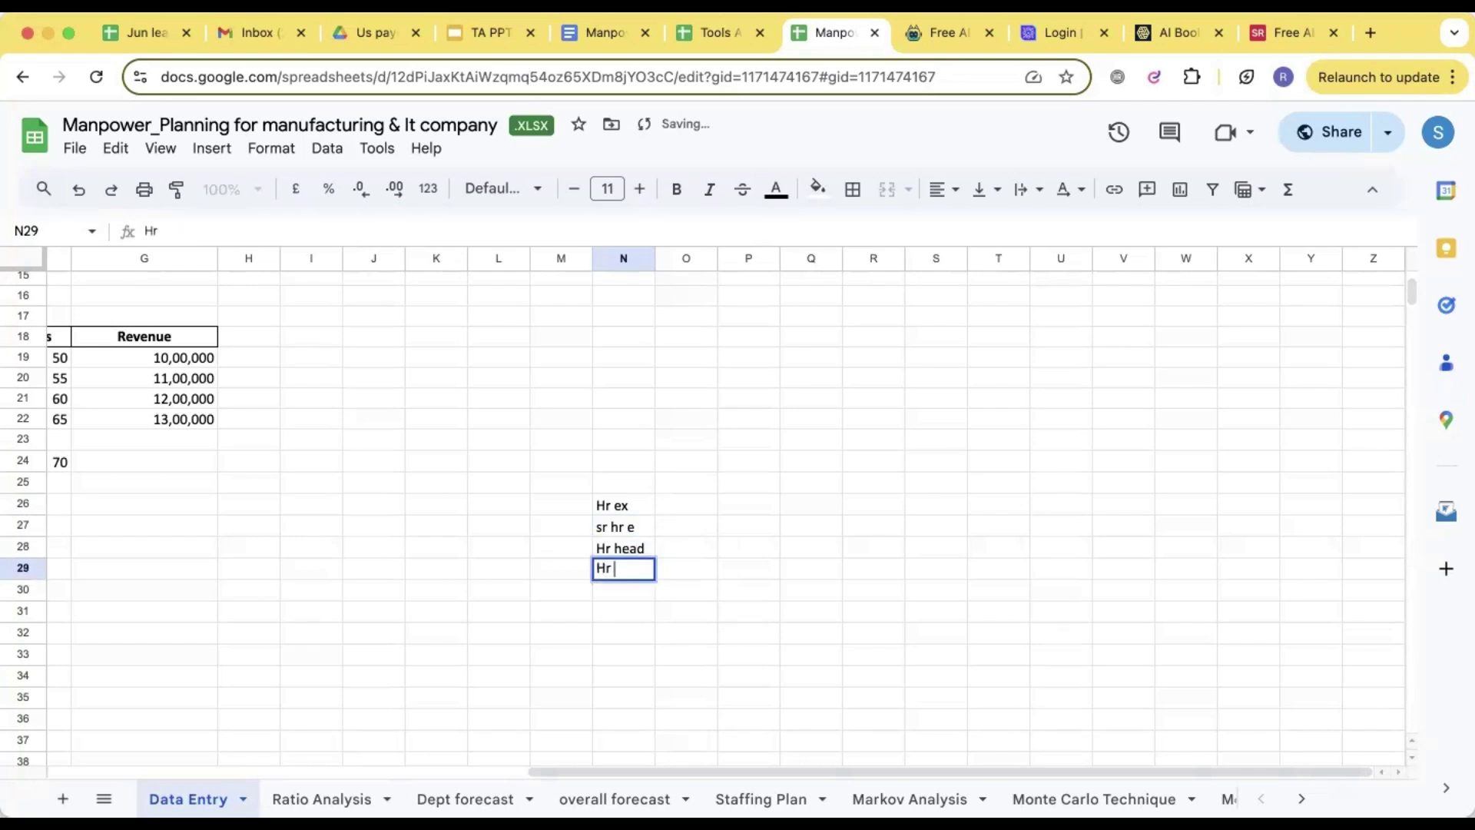
- Enter the headers Hr ex, Sr hr ex, Hr head and Hr direc across P25:S25
left_click(744, 481)
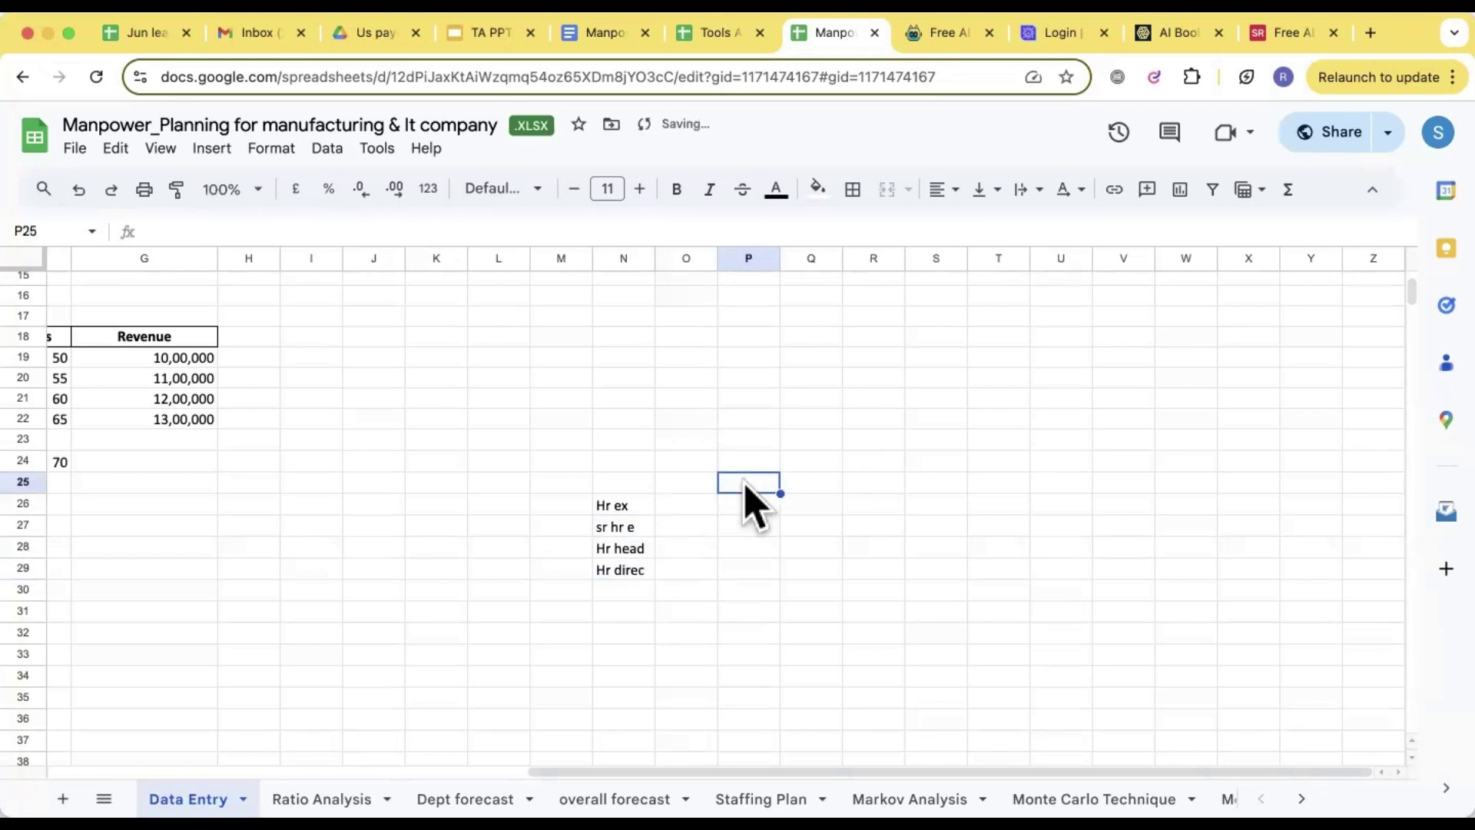
type("Hr ex")
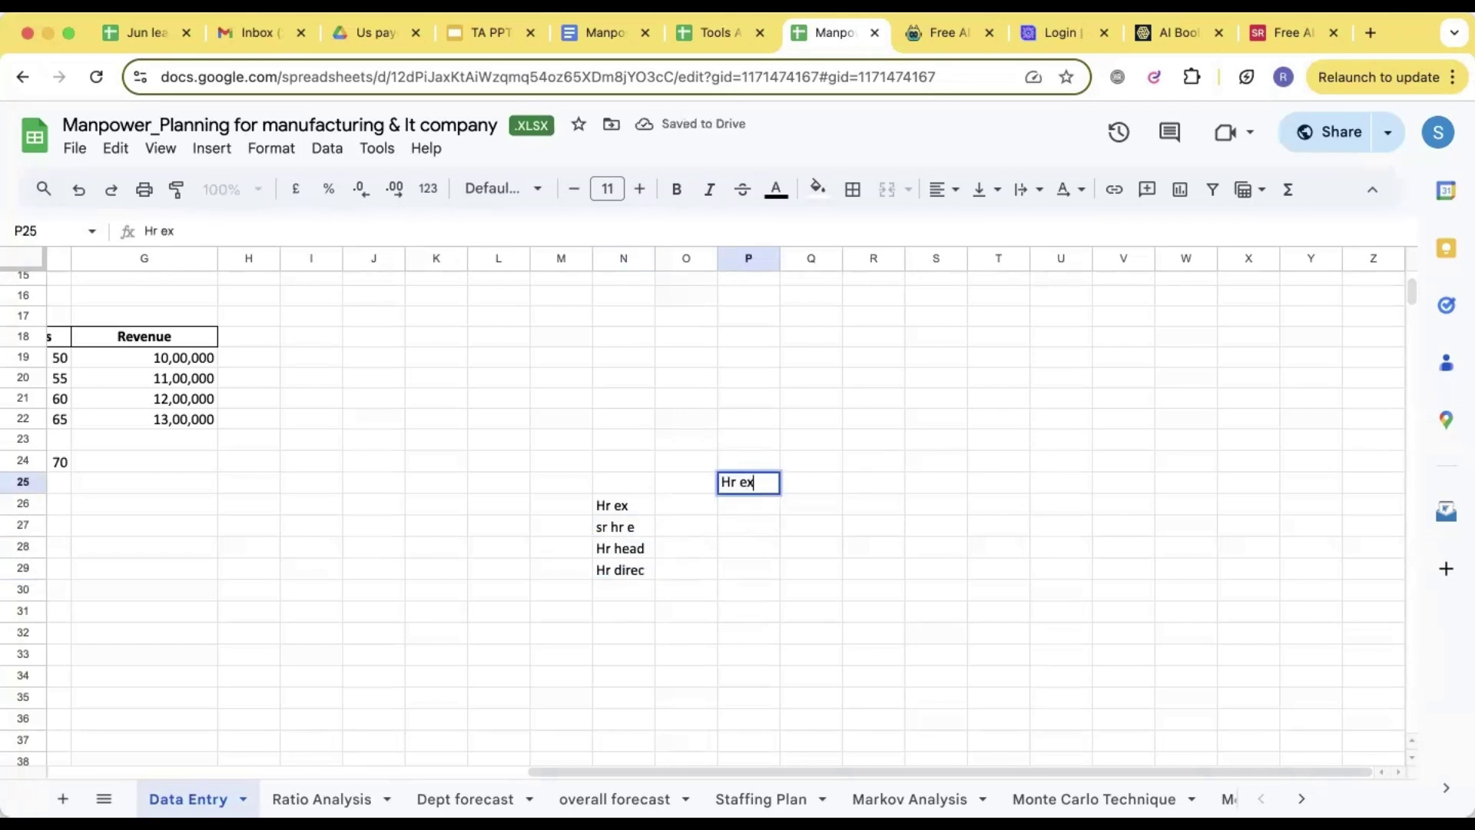
key("Tab")
type("Sr hr ex")
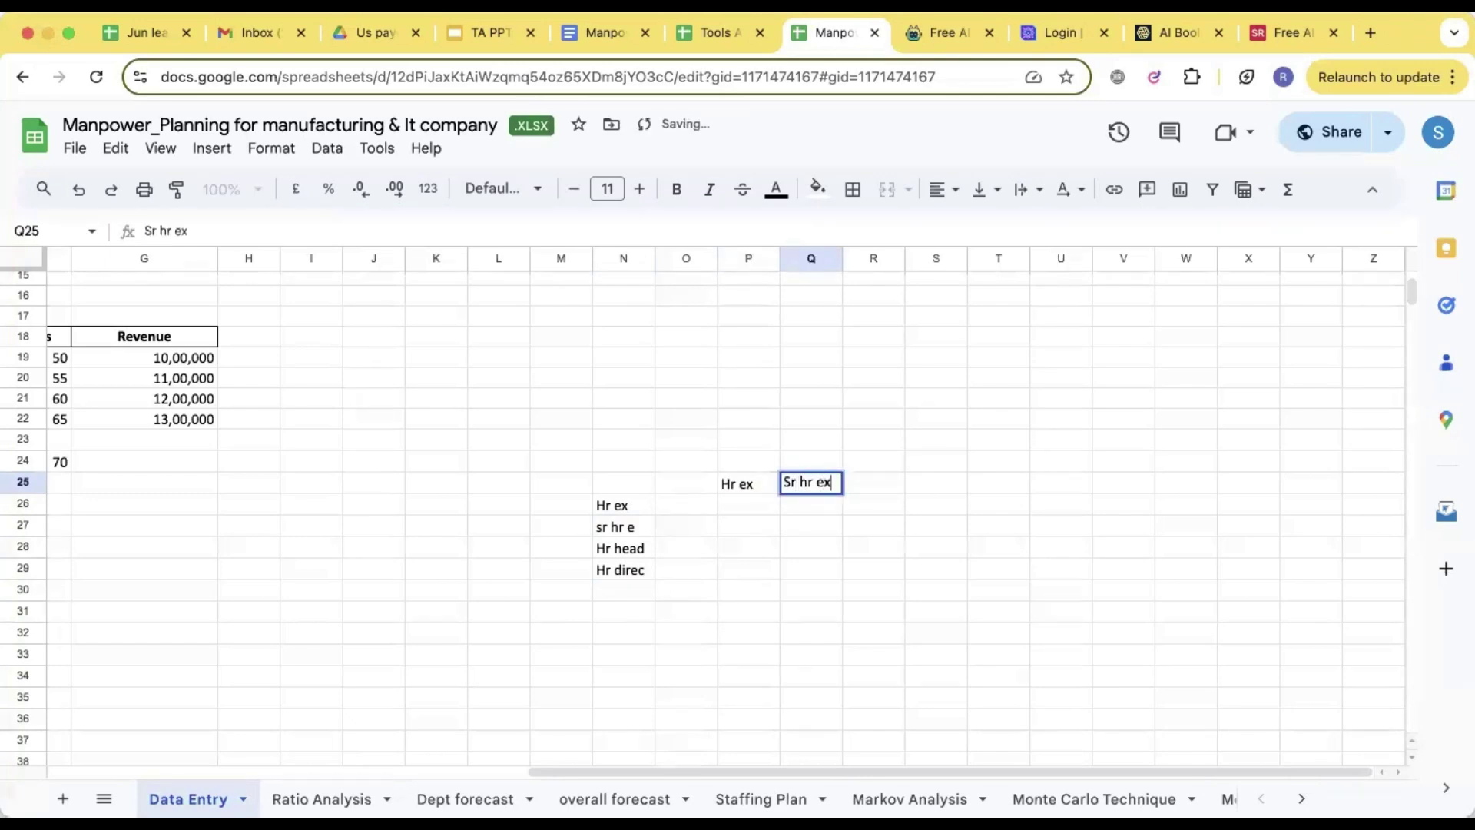
key("Tab")
type("Hr head")
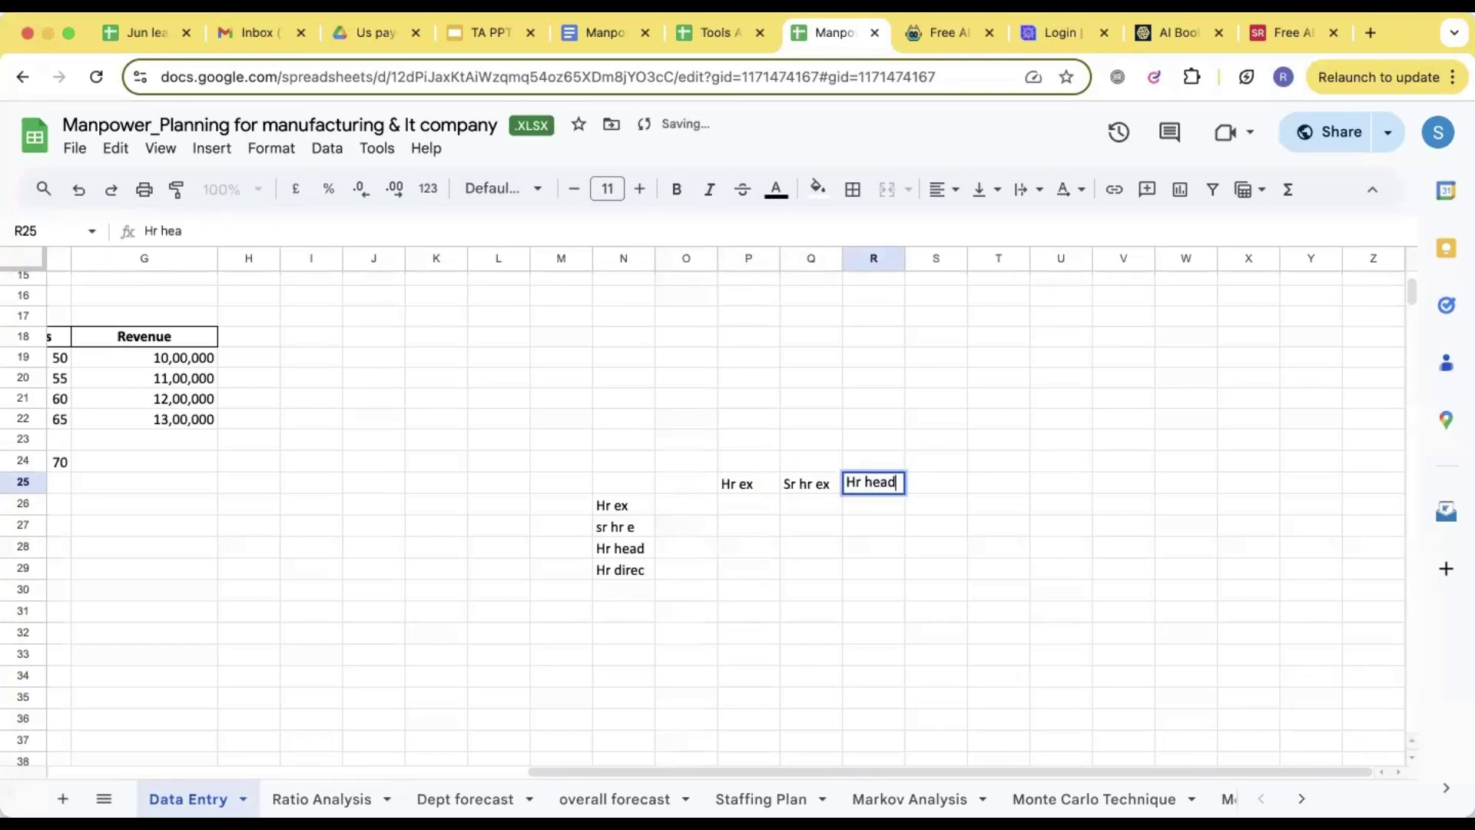
key("Tab")
type("Hr direc")
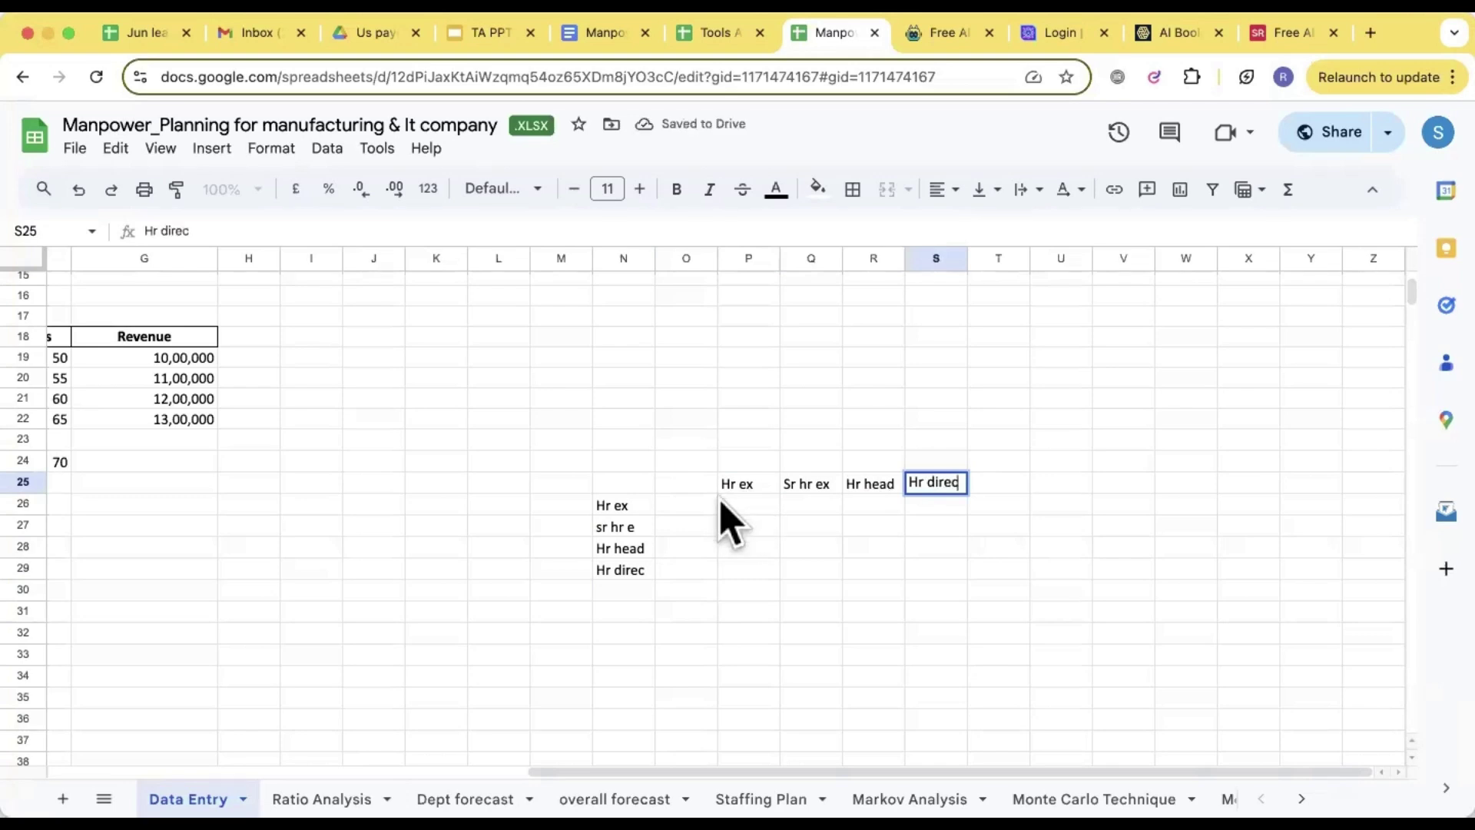
key("Return")
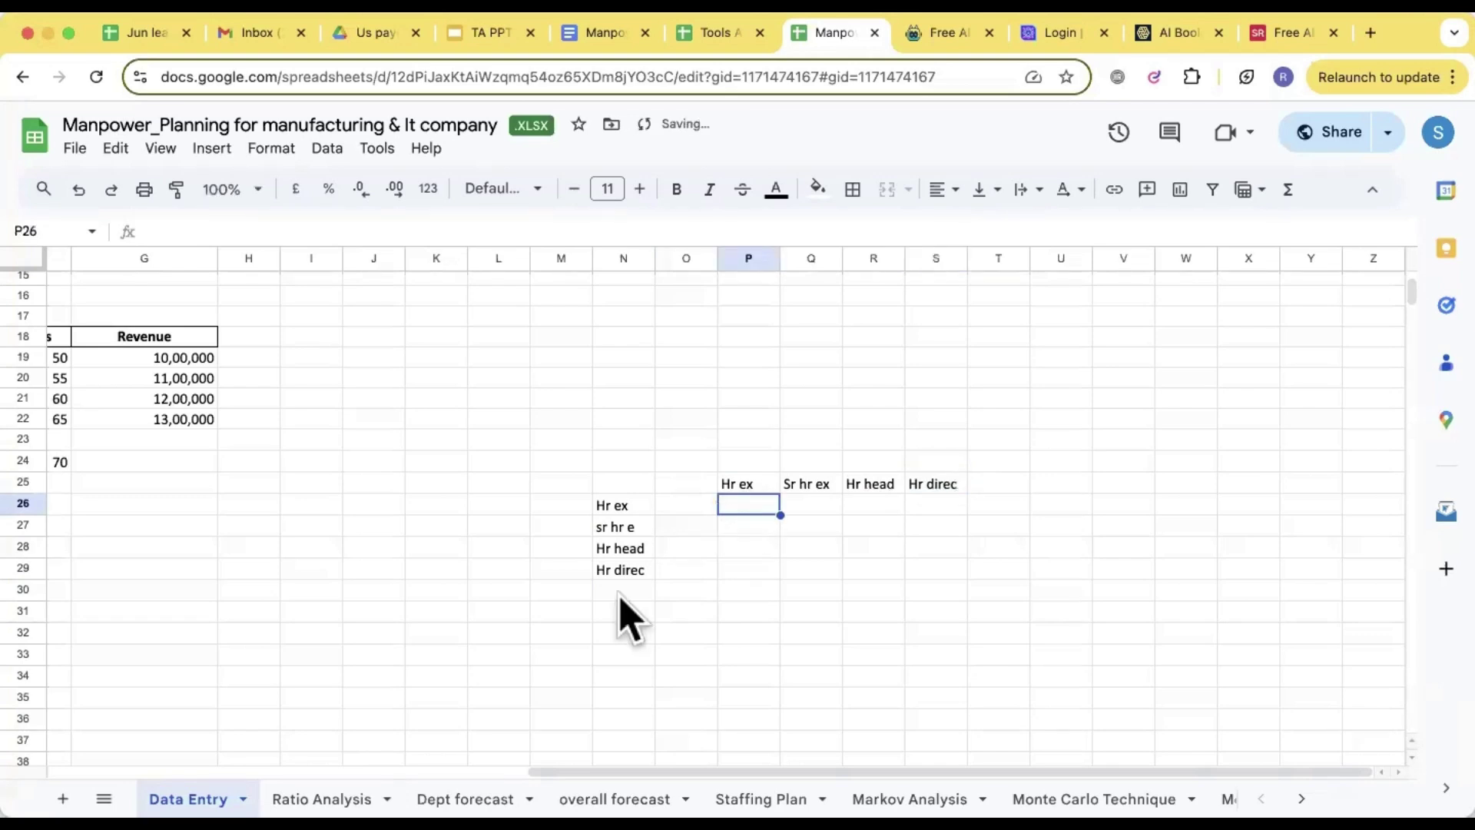
- Put the year 2024 in P24 and 2021 in M25
left_click(730, 460)
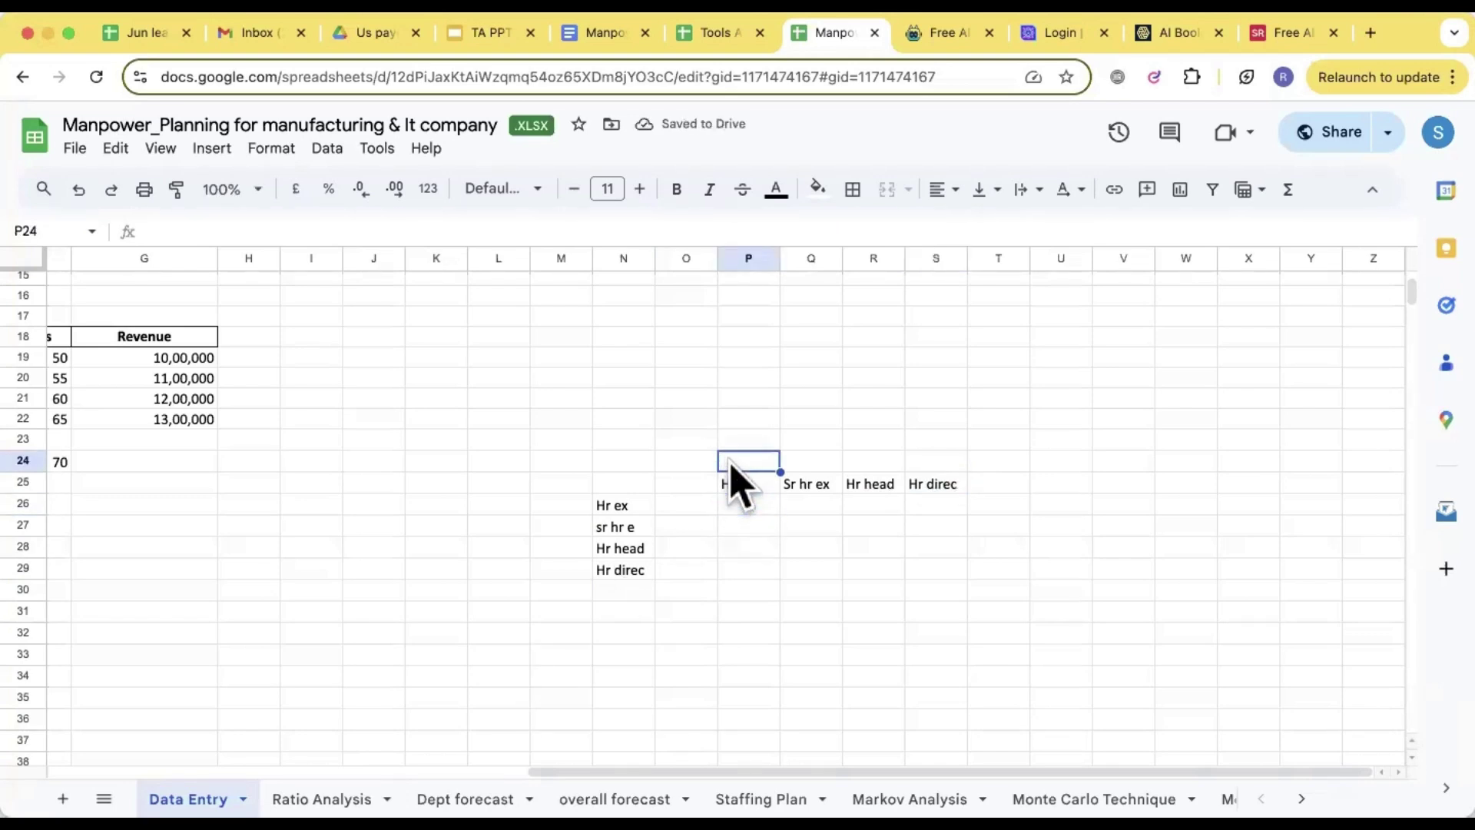
type("2024")
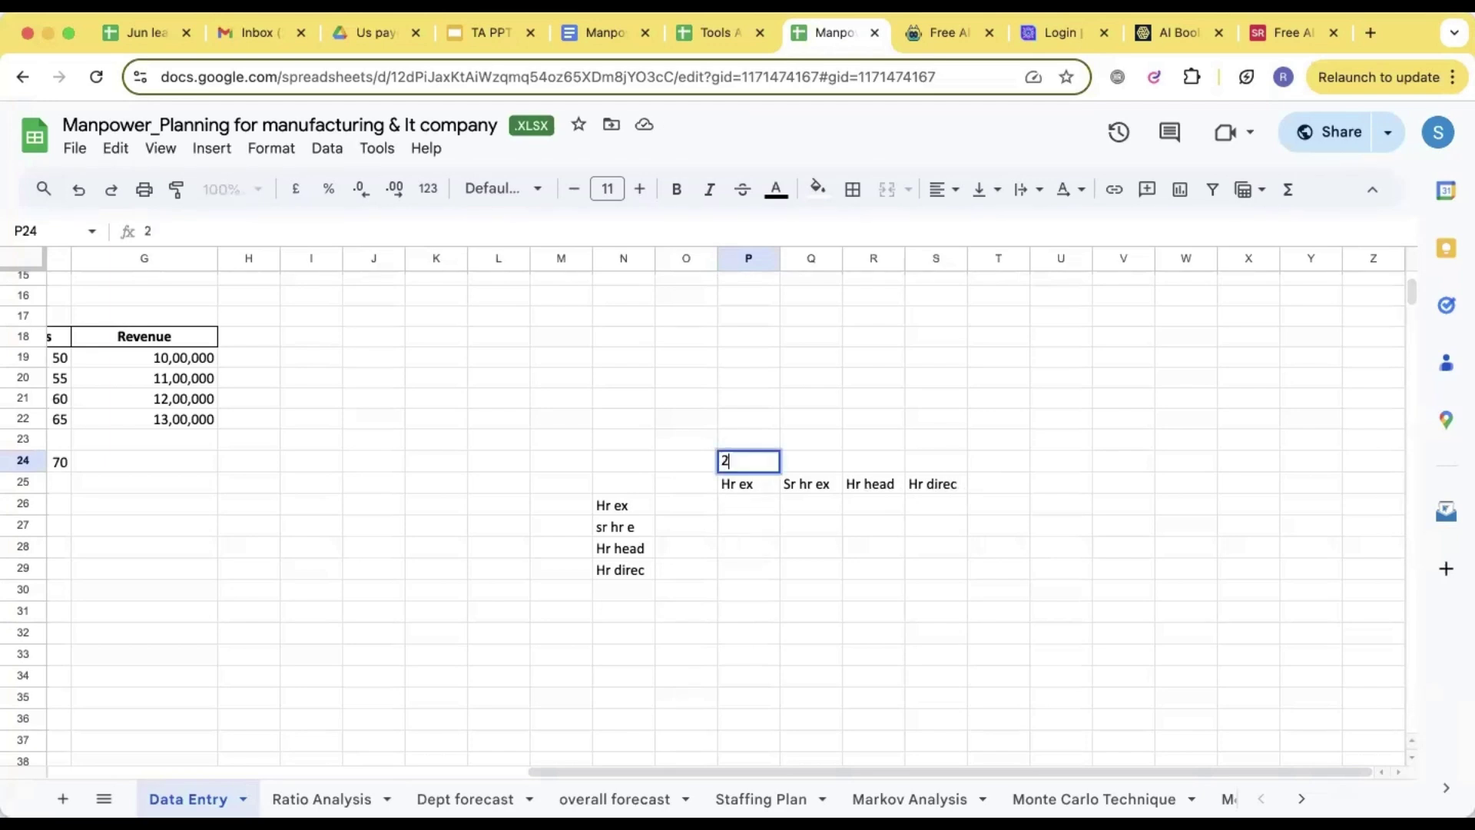
left_click(791, 529)
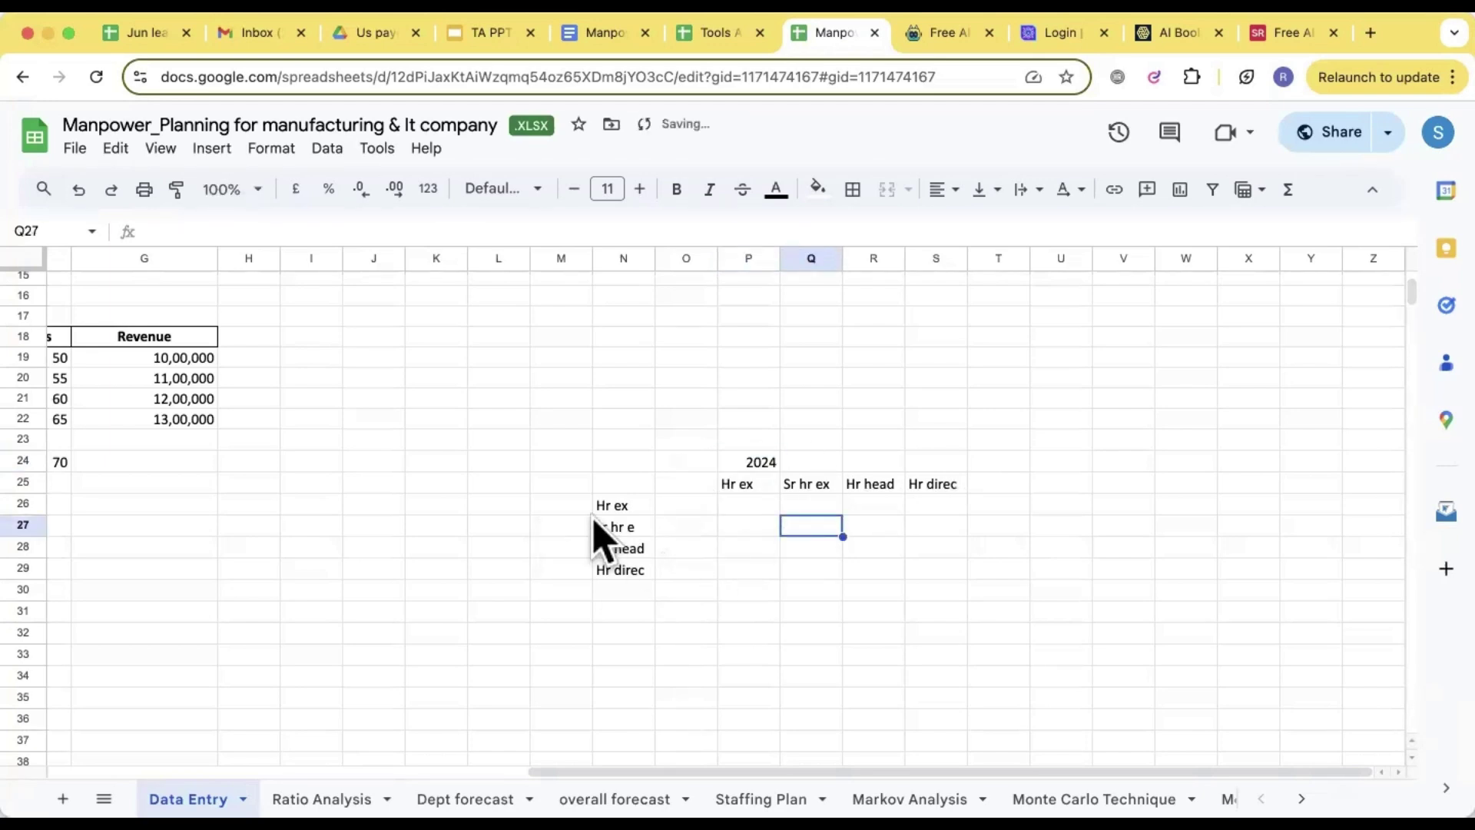
left_click(556, 484)
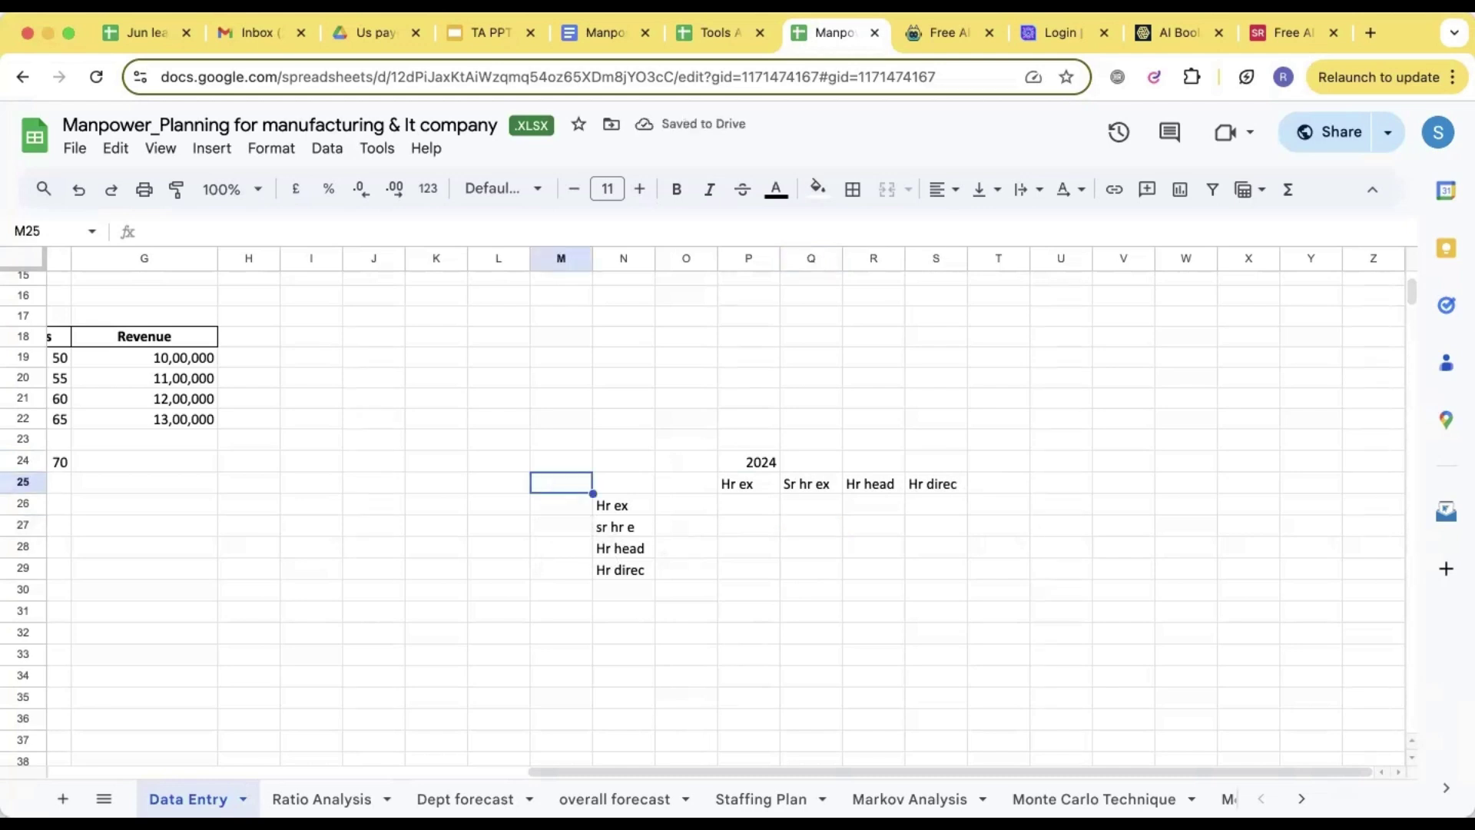
type("2021")
left_click(659, 613)
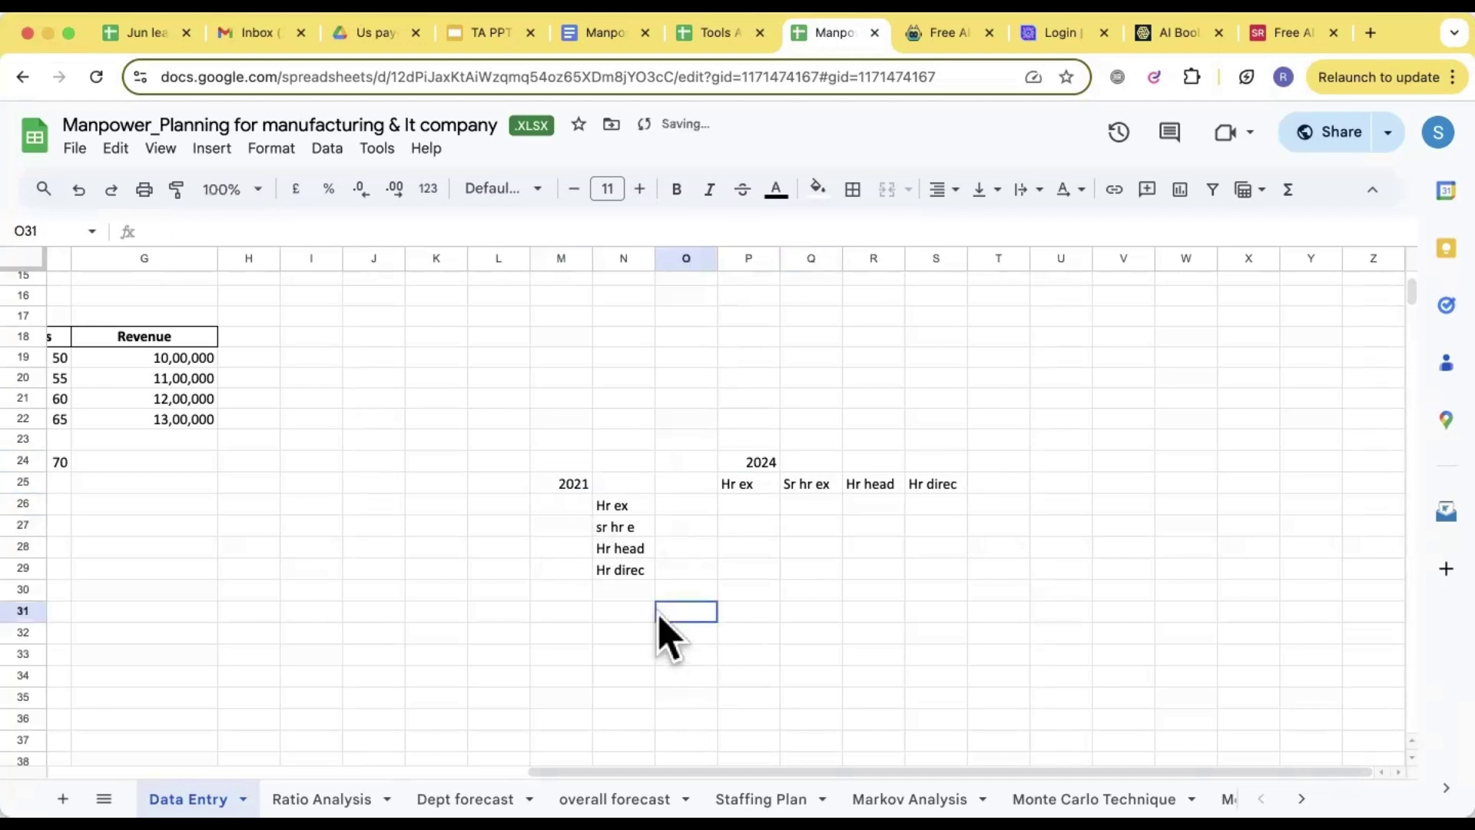
- Select the role label ranges and step down column M to review the grid
left_click_drag(615, 508, 630, 611)
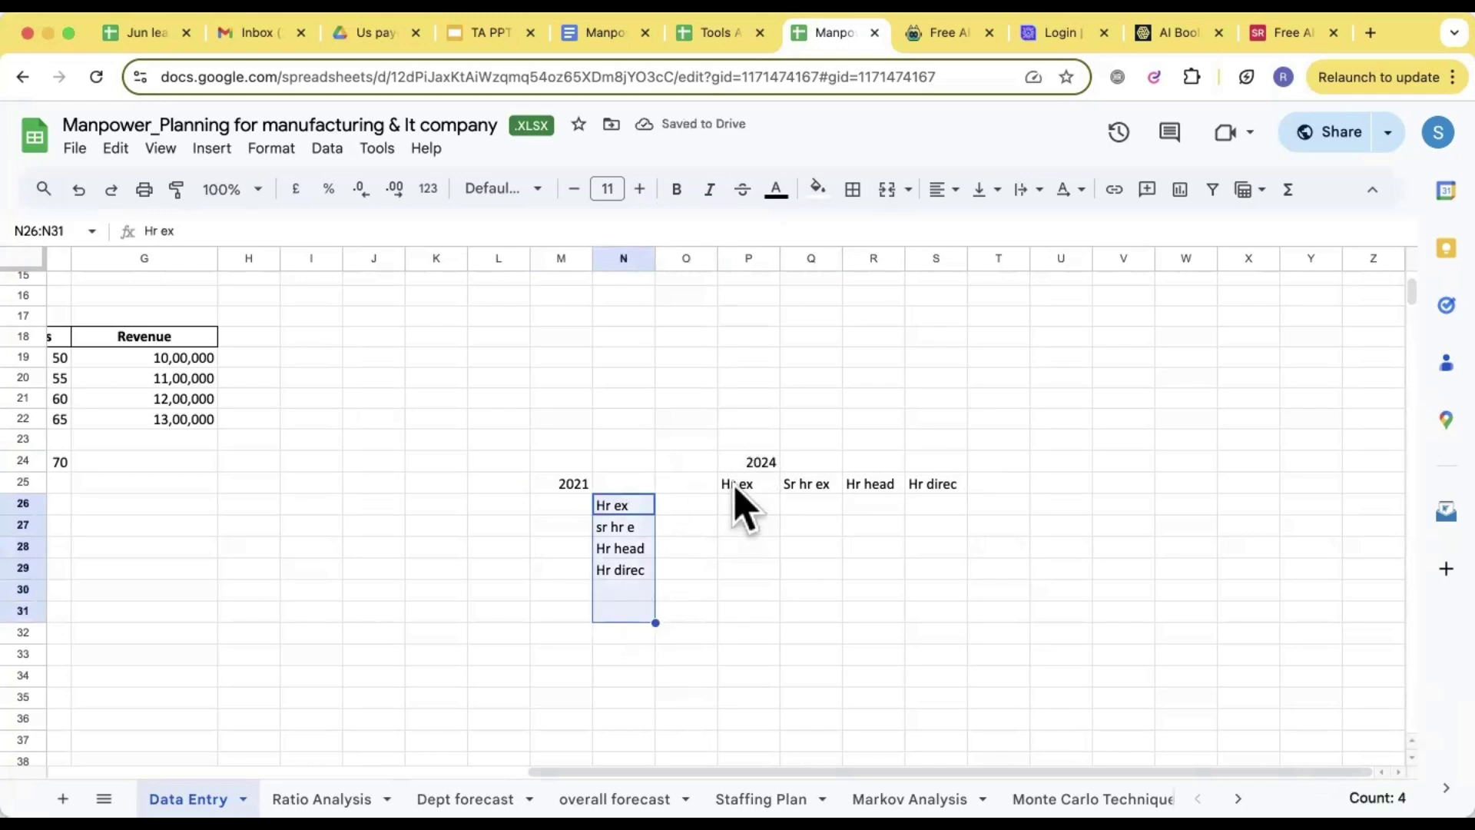
left_click_drag(735, 487, 943, 492)
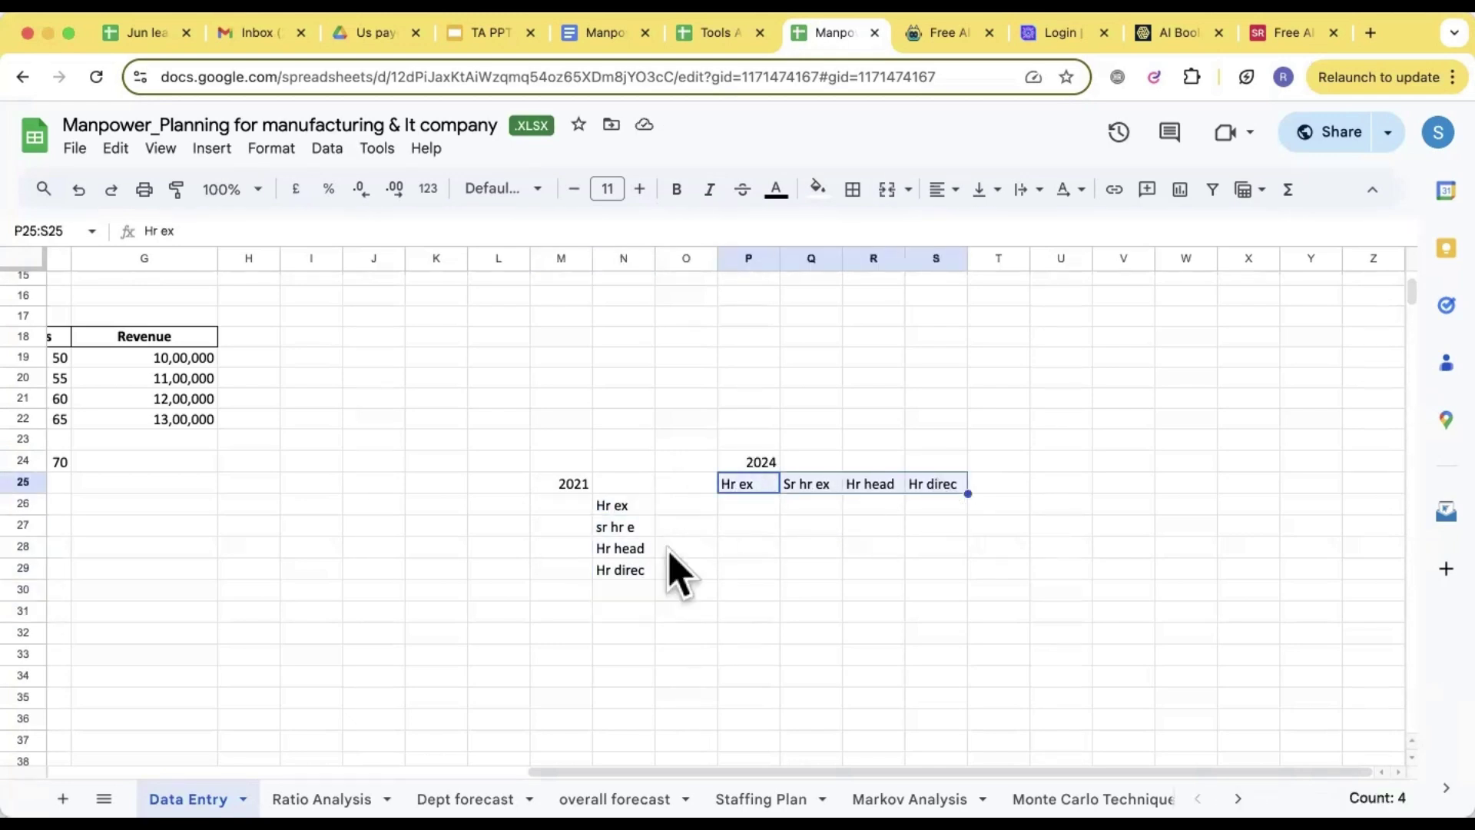
left_click_drag(619, 507, 625, 576)
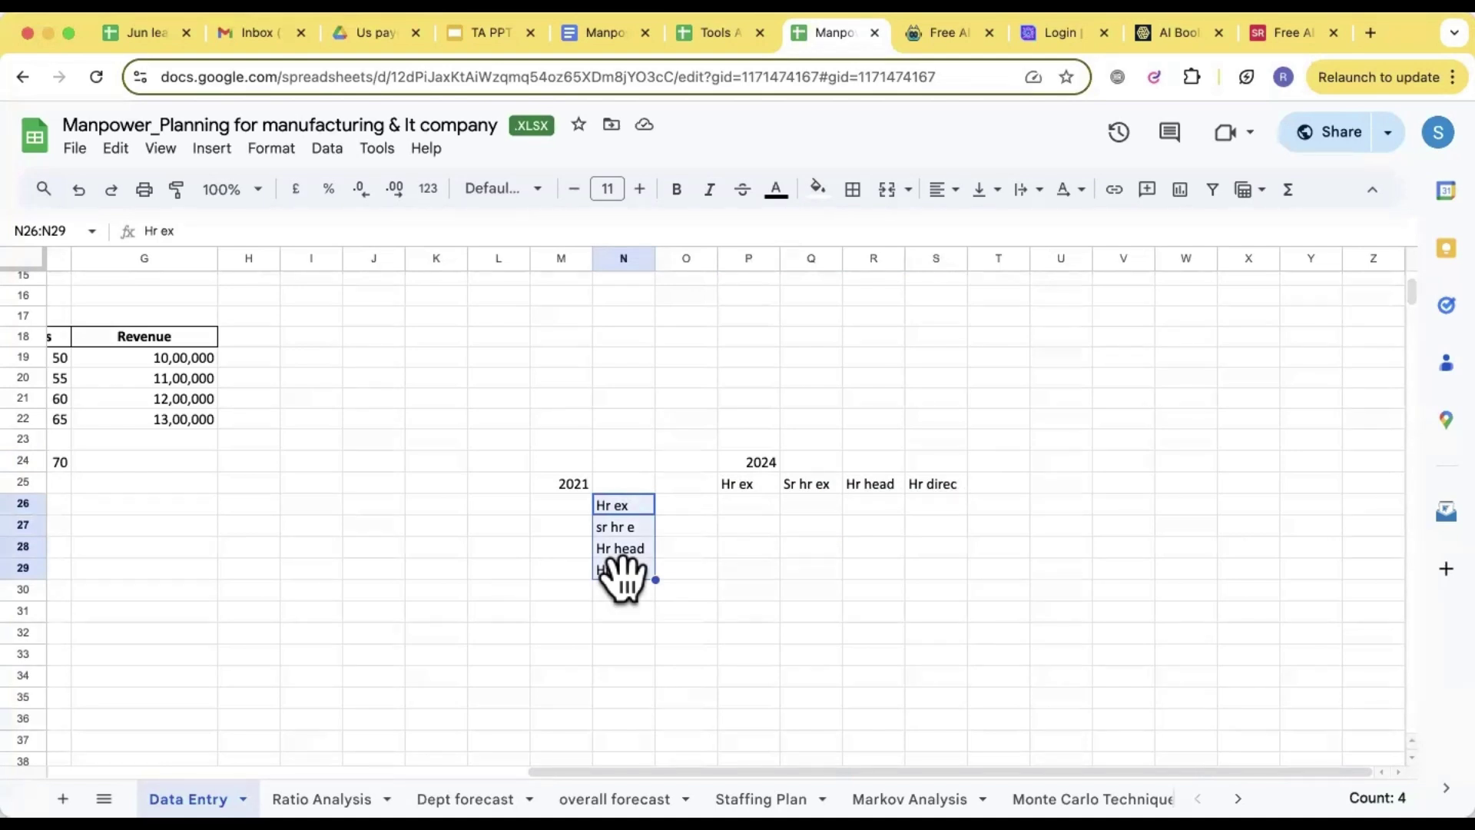
left_click(573, 490)
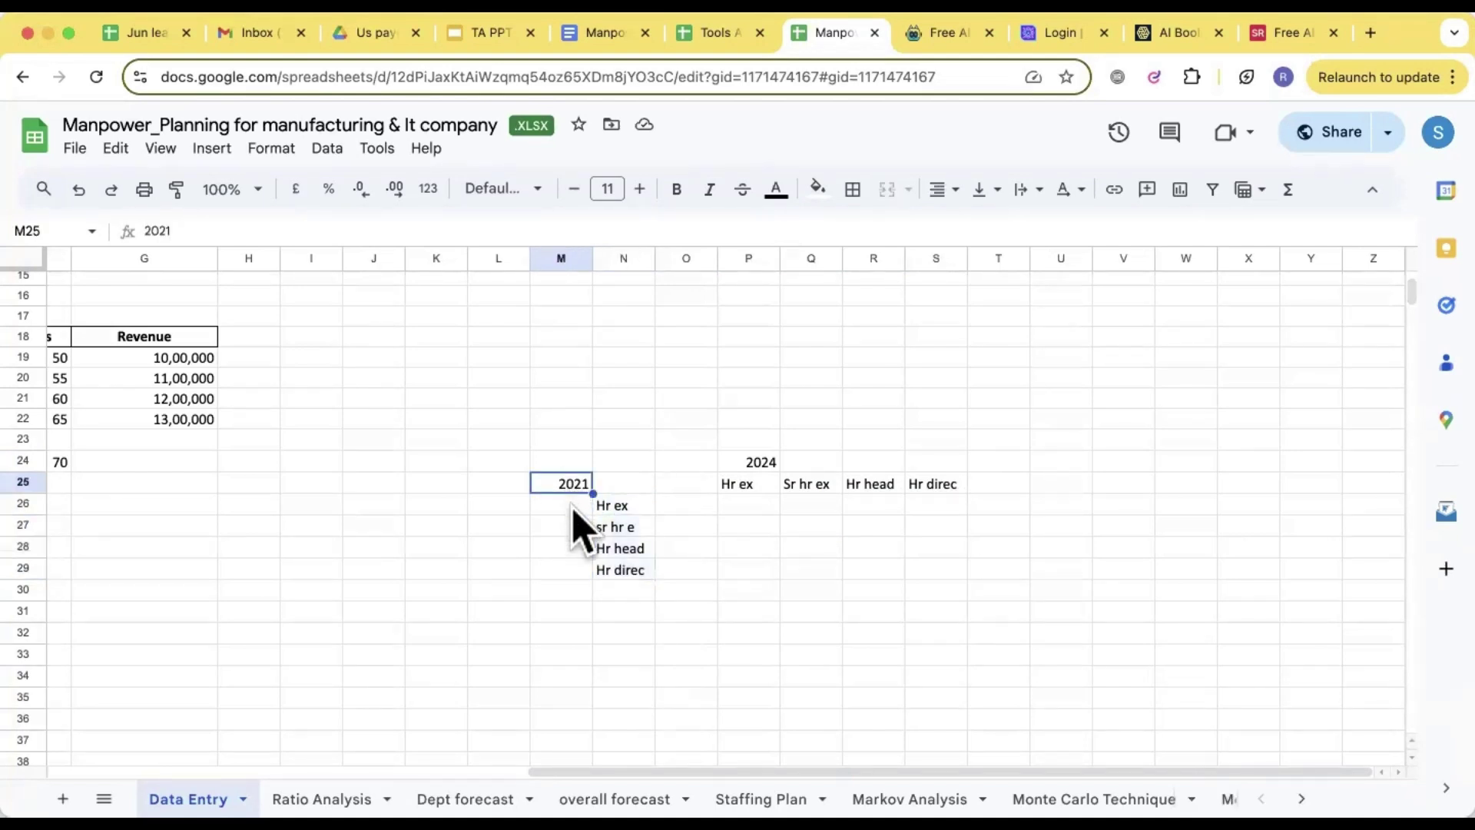
left_click(573, 509)
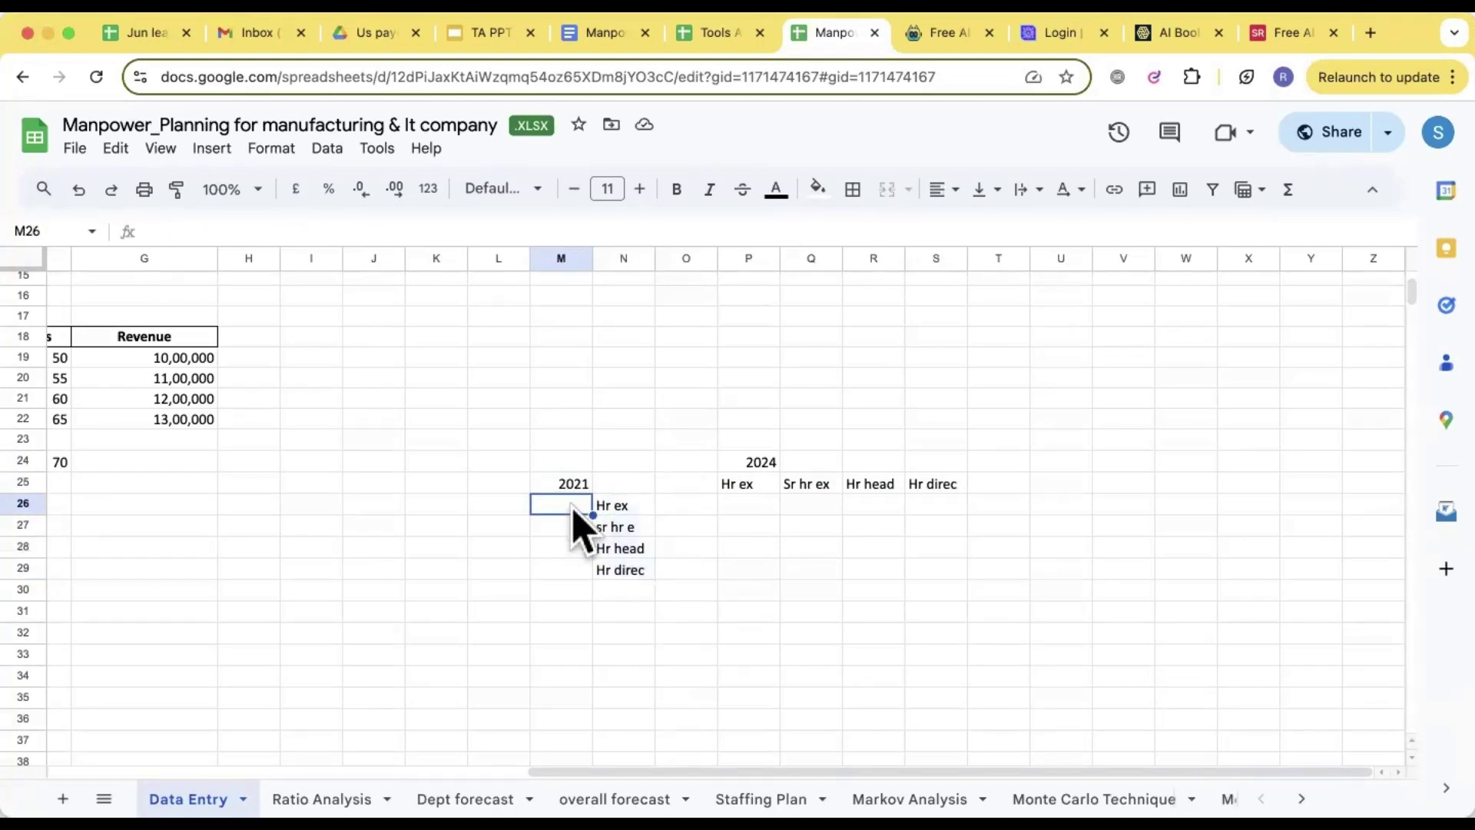
key("Down")
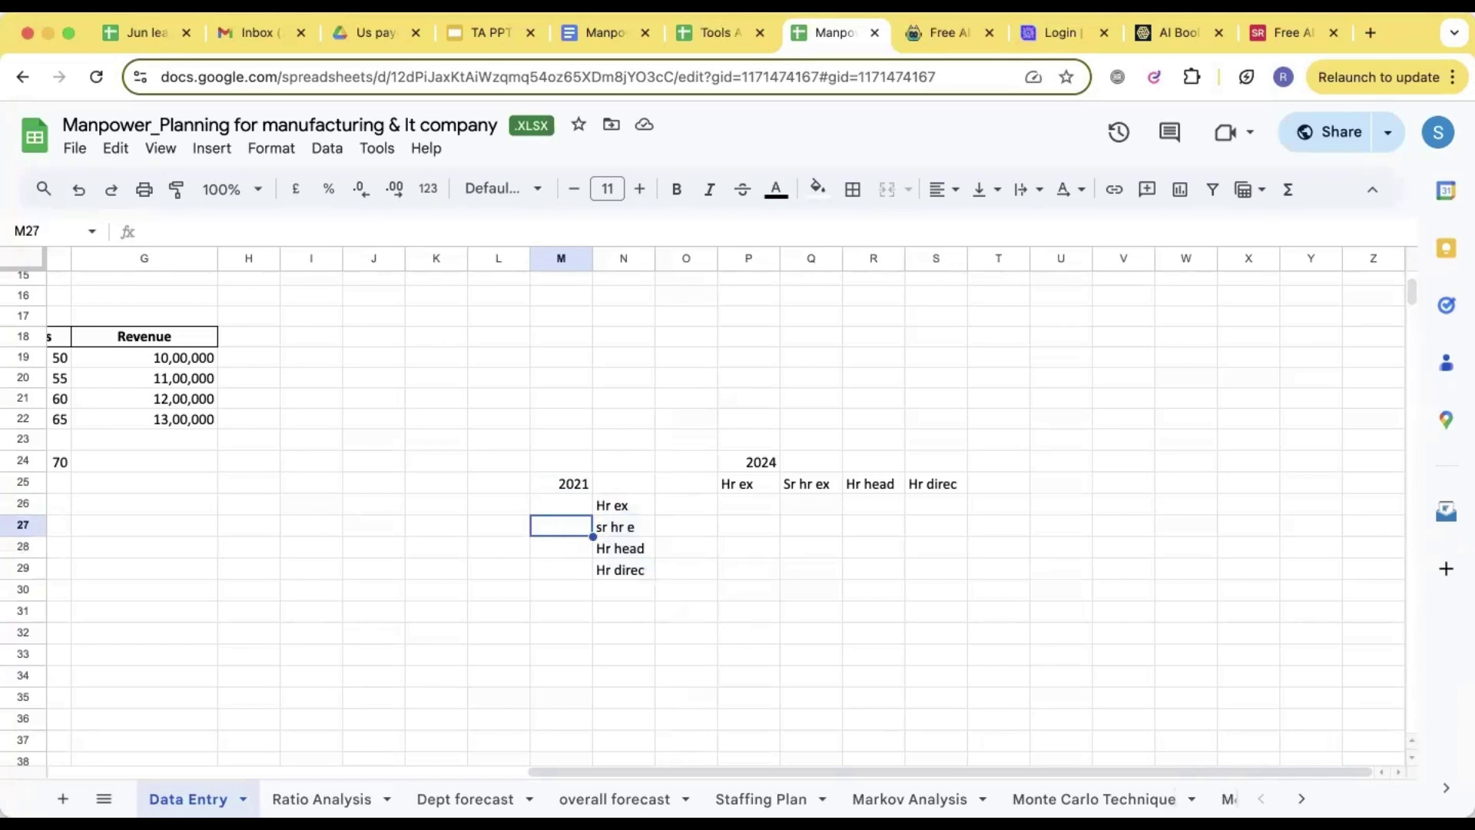
key("Down")
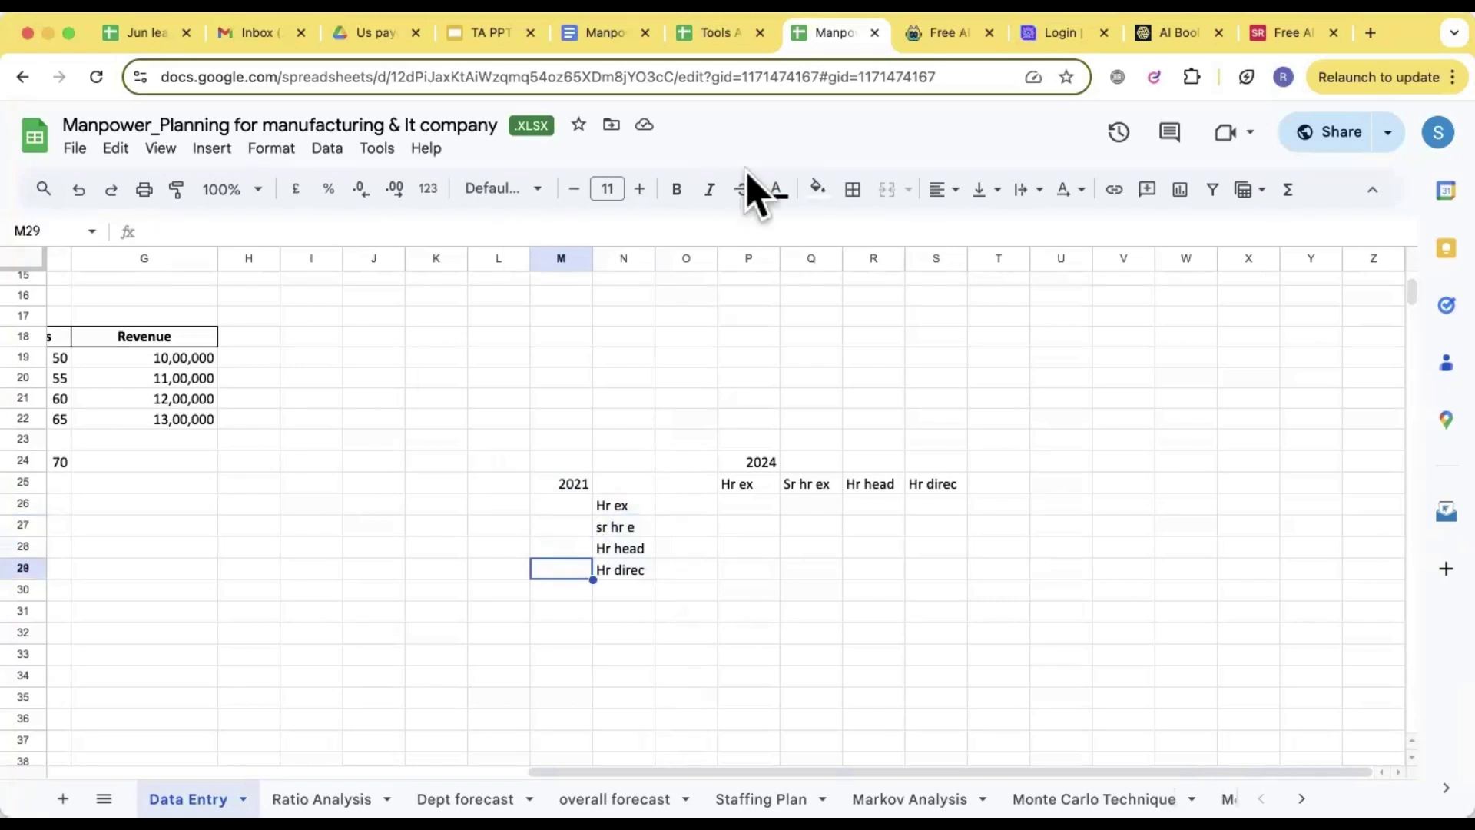
- Title the table 'hr dept' in O22 and enter 2021 headcounts 100, 50, 30, 10 in M26:M29
left_click(666, 419)
type("hr dept")
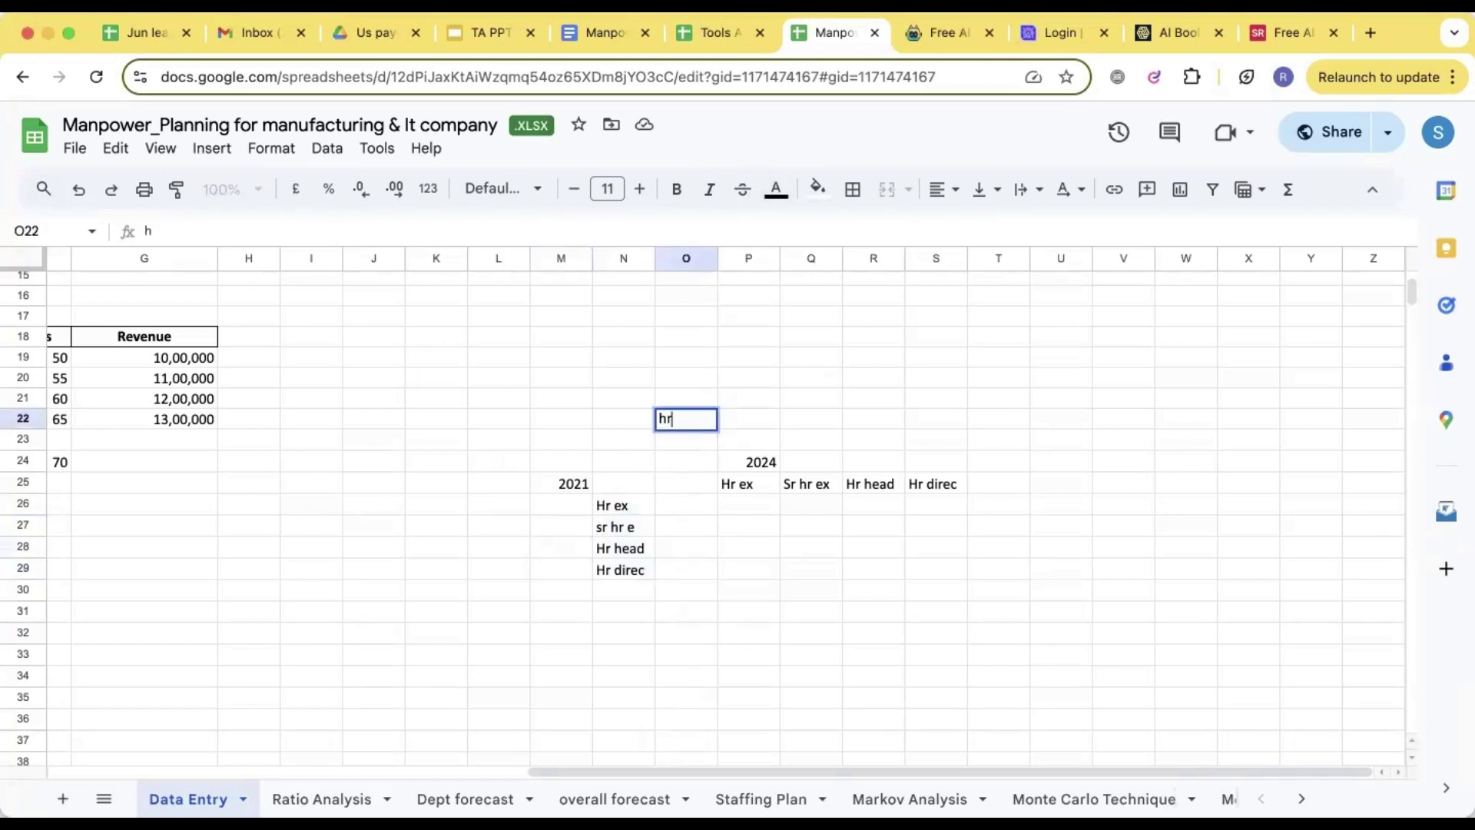
left_click(663, 567)
left_click(572, 506)
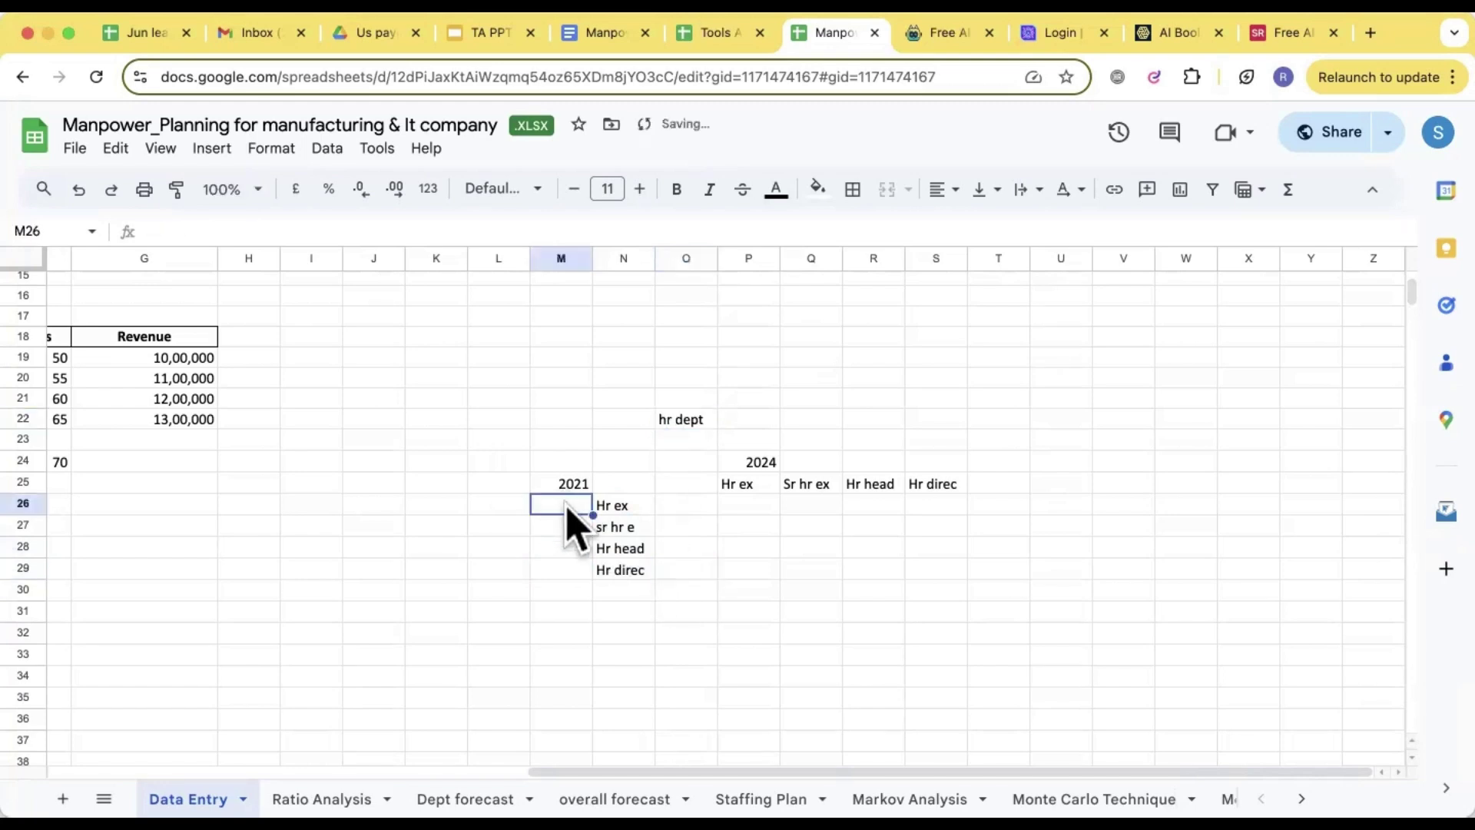
type("100")
key("Return")
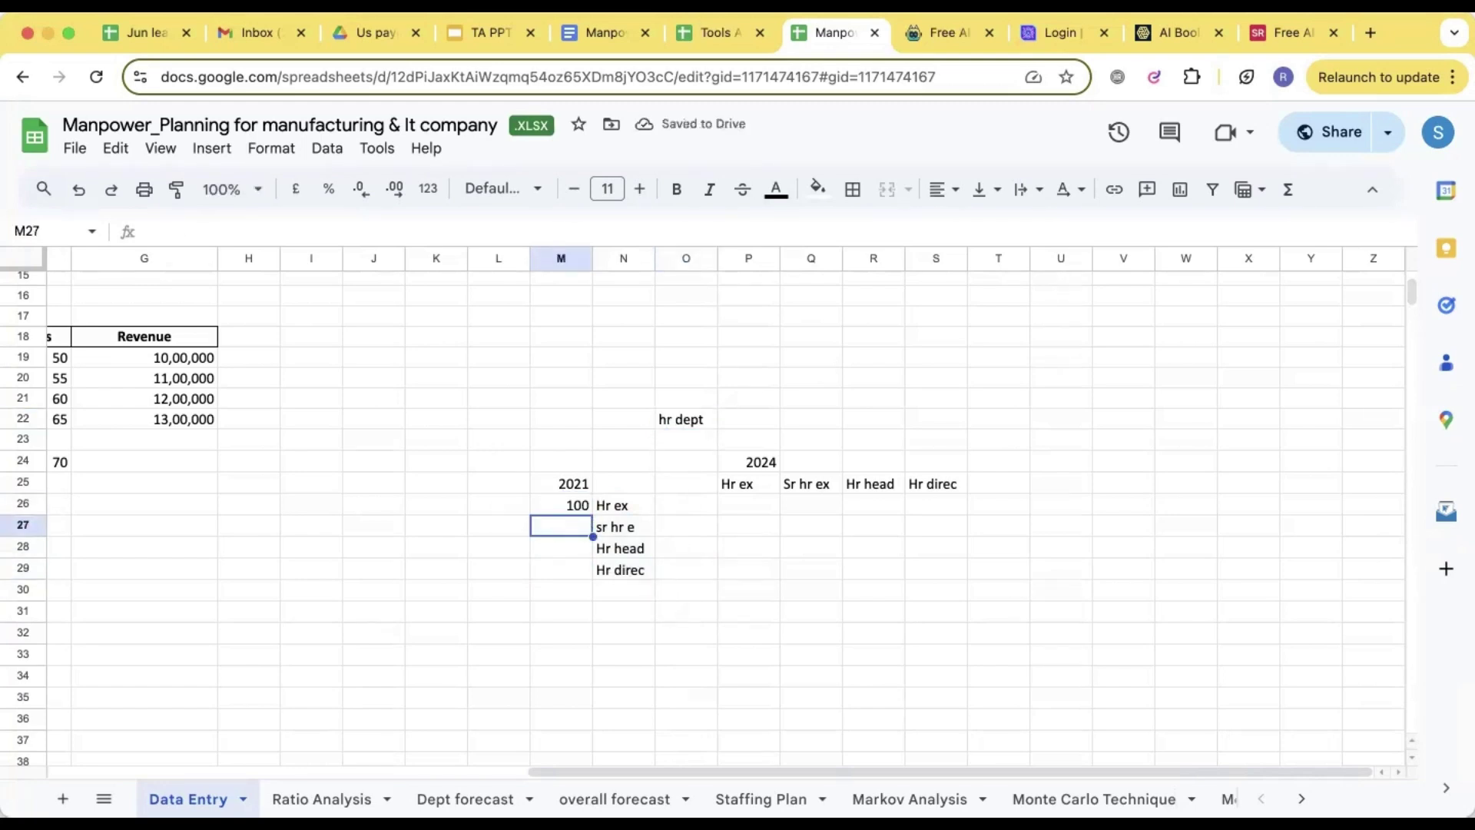
type("50")
key("Return")
type("30")
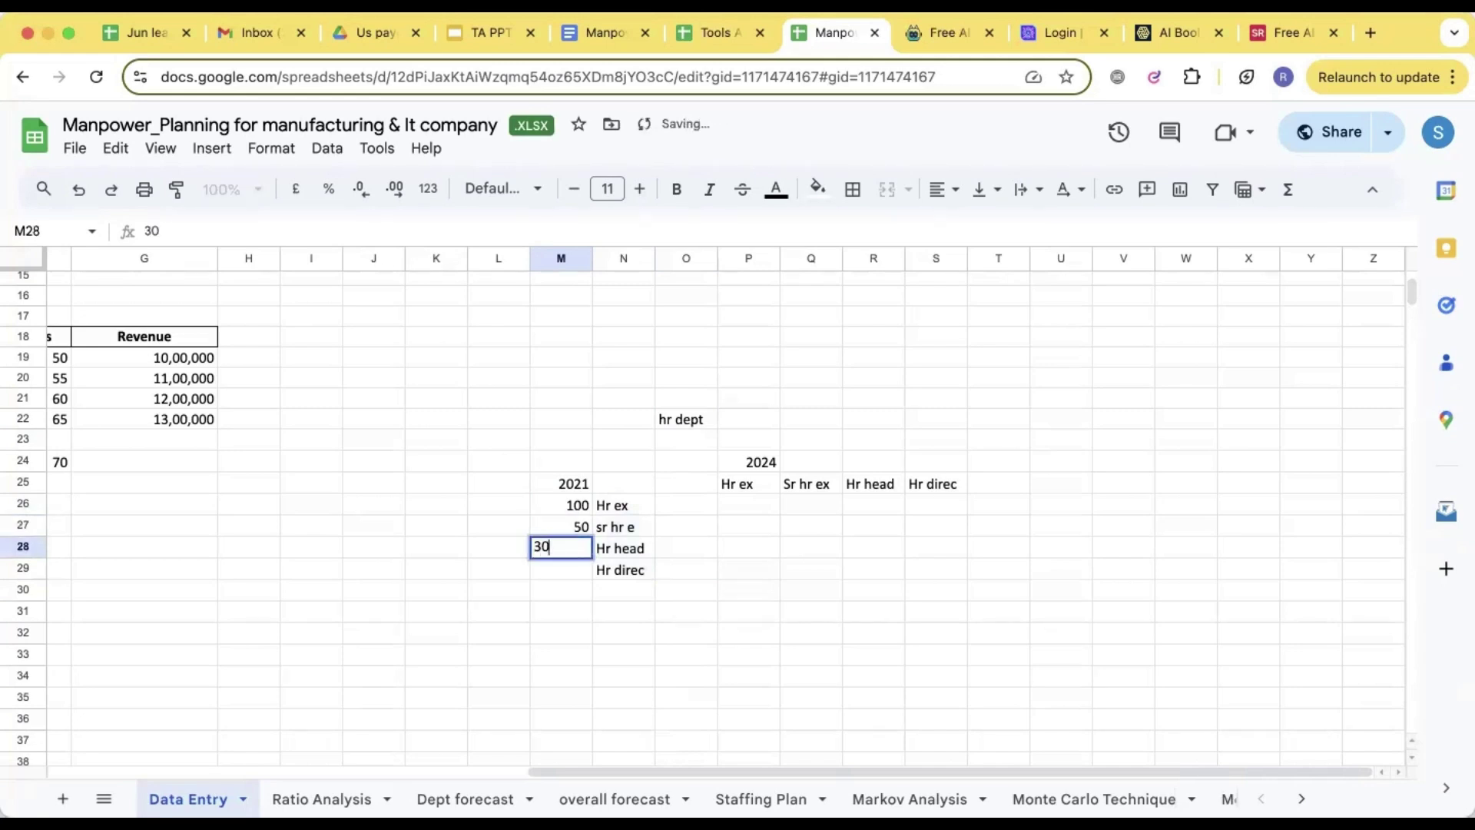
key("Return")
type("10")
left_click(743, 635)
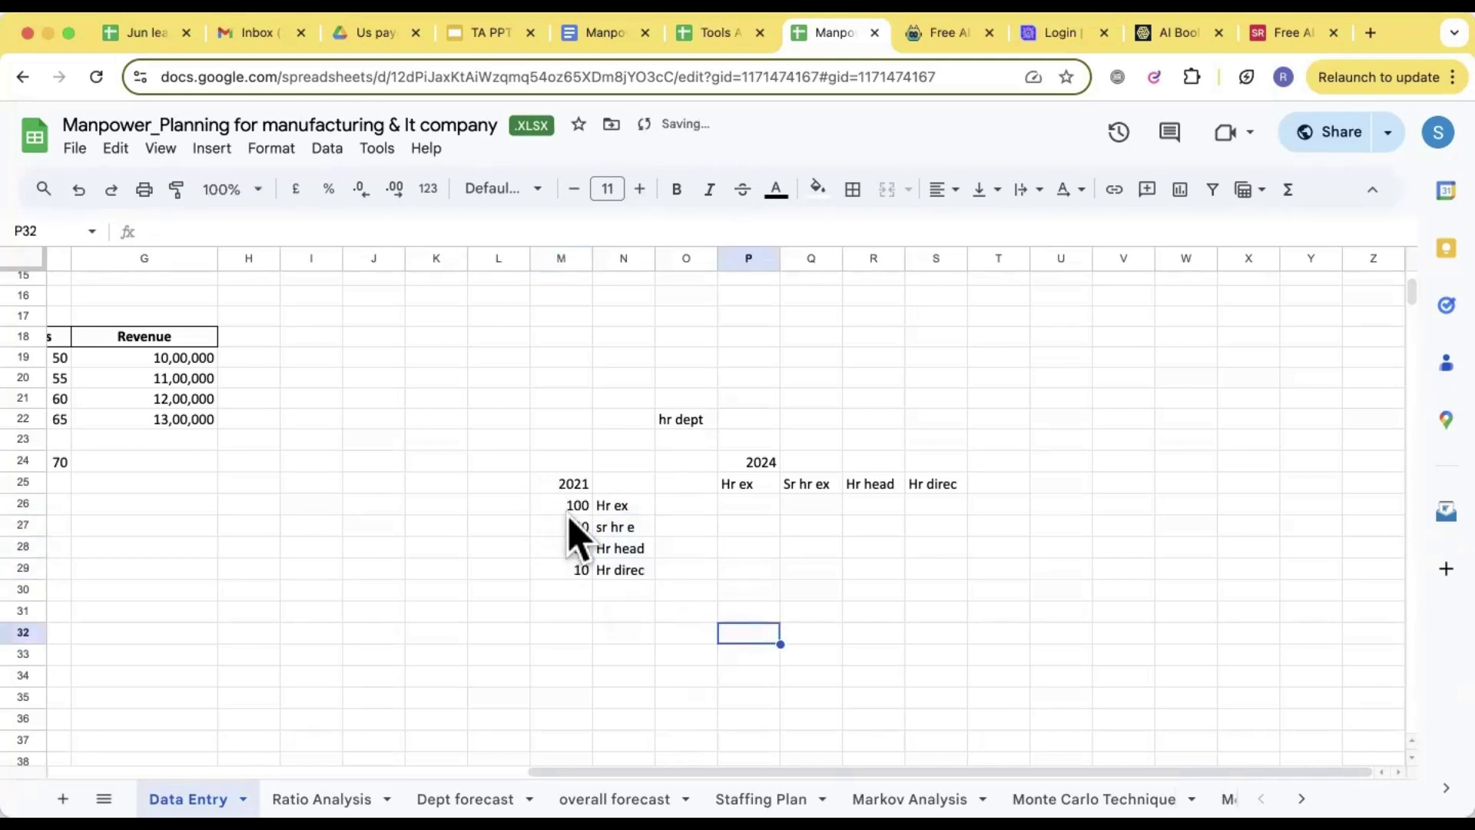
- Review the headcounts and the 2021 and 2024 year labels
left_click(561, 524)
left_click(565, 612)
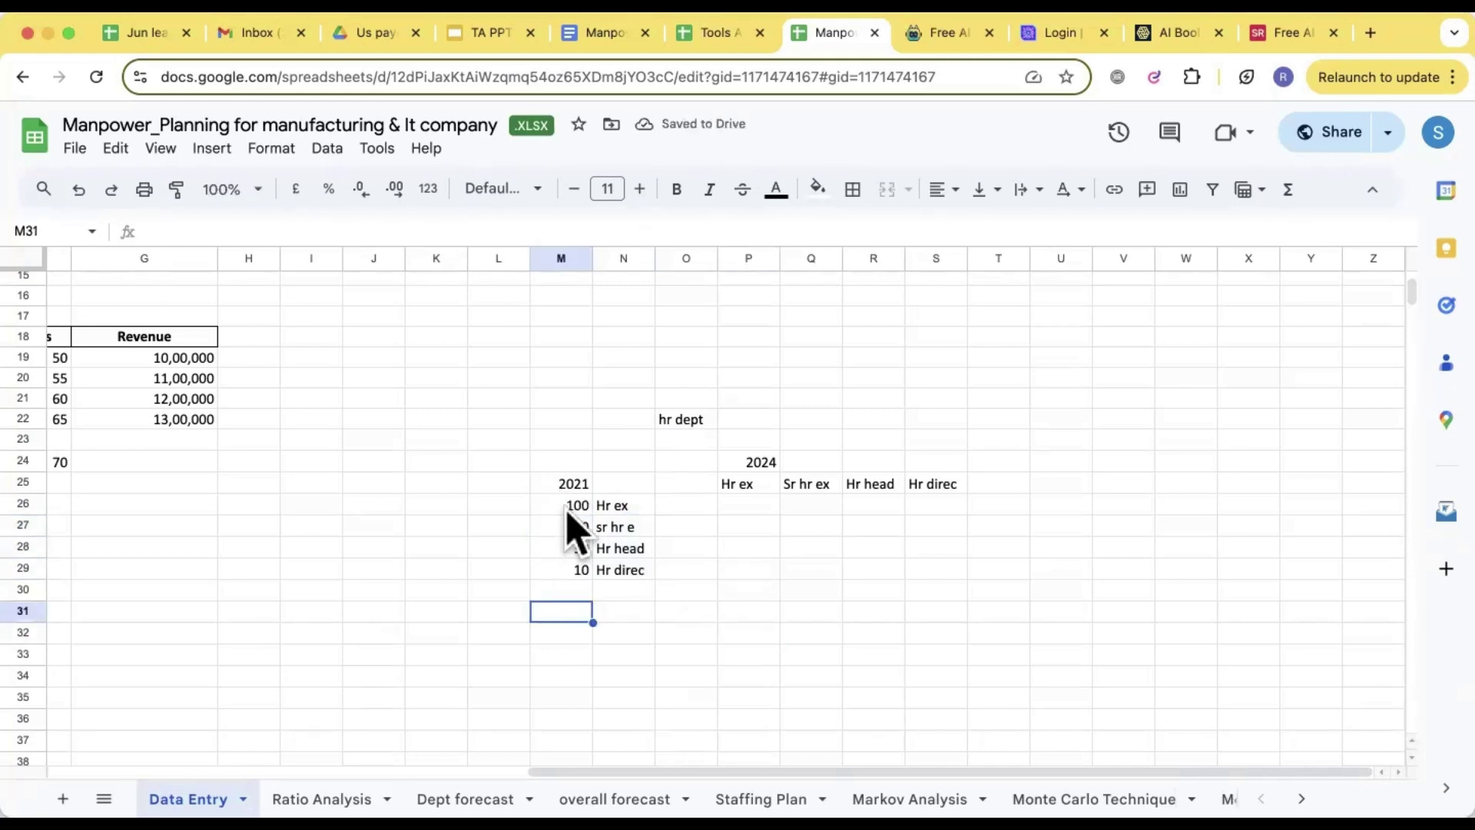
left_click(577, 486)
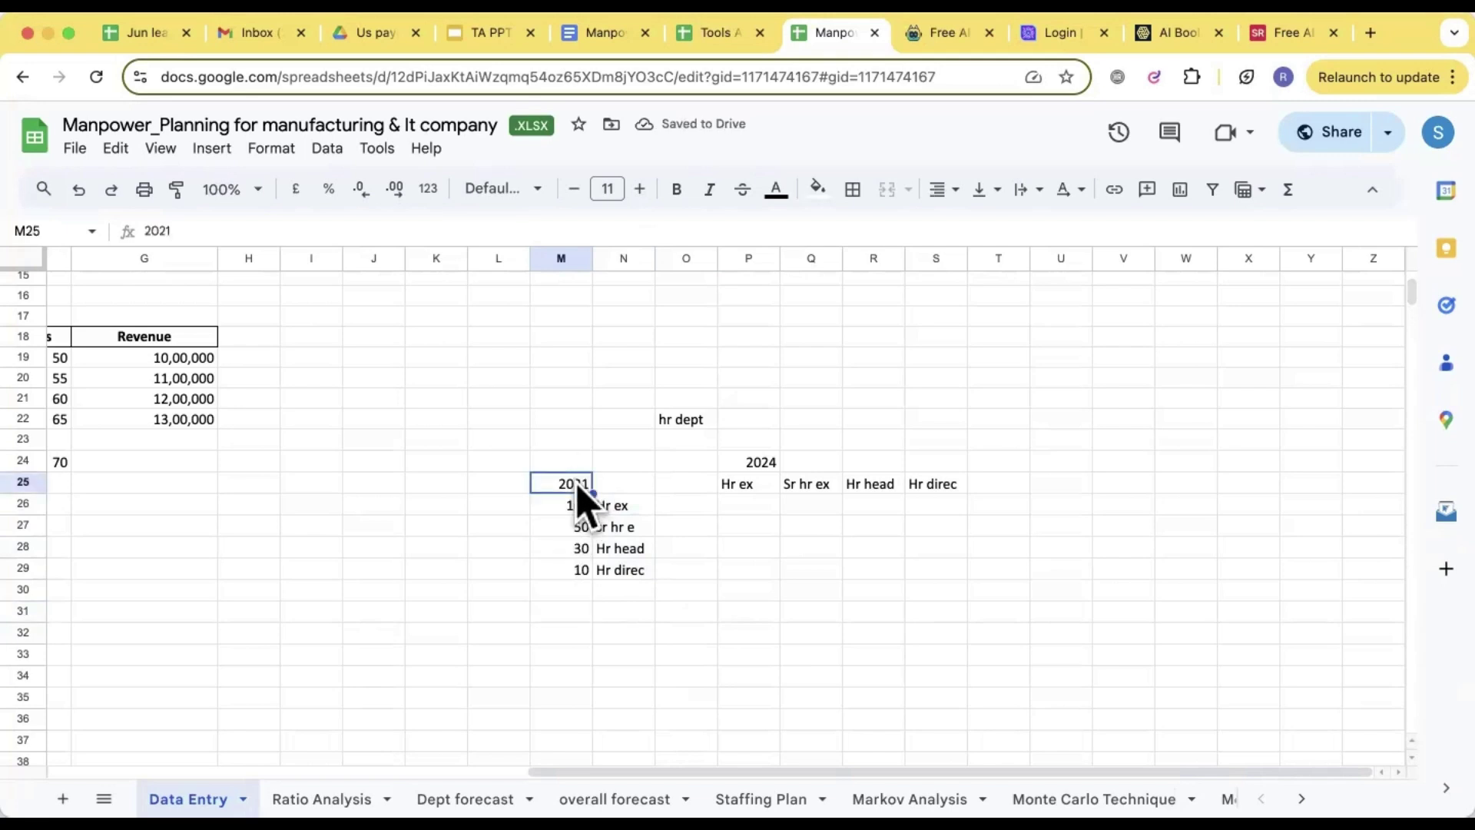
left_click(765, 466)
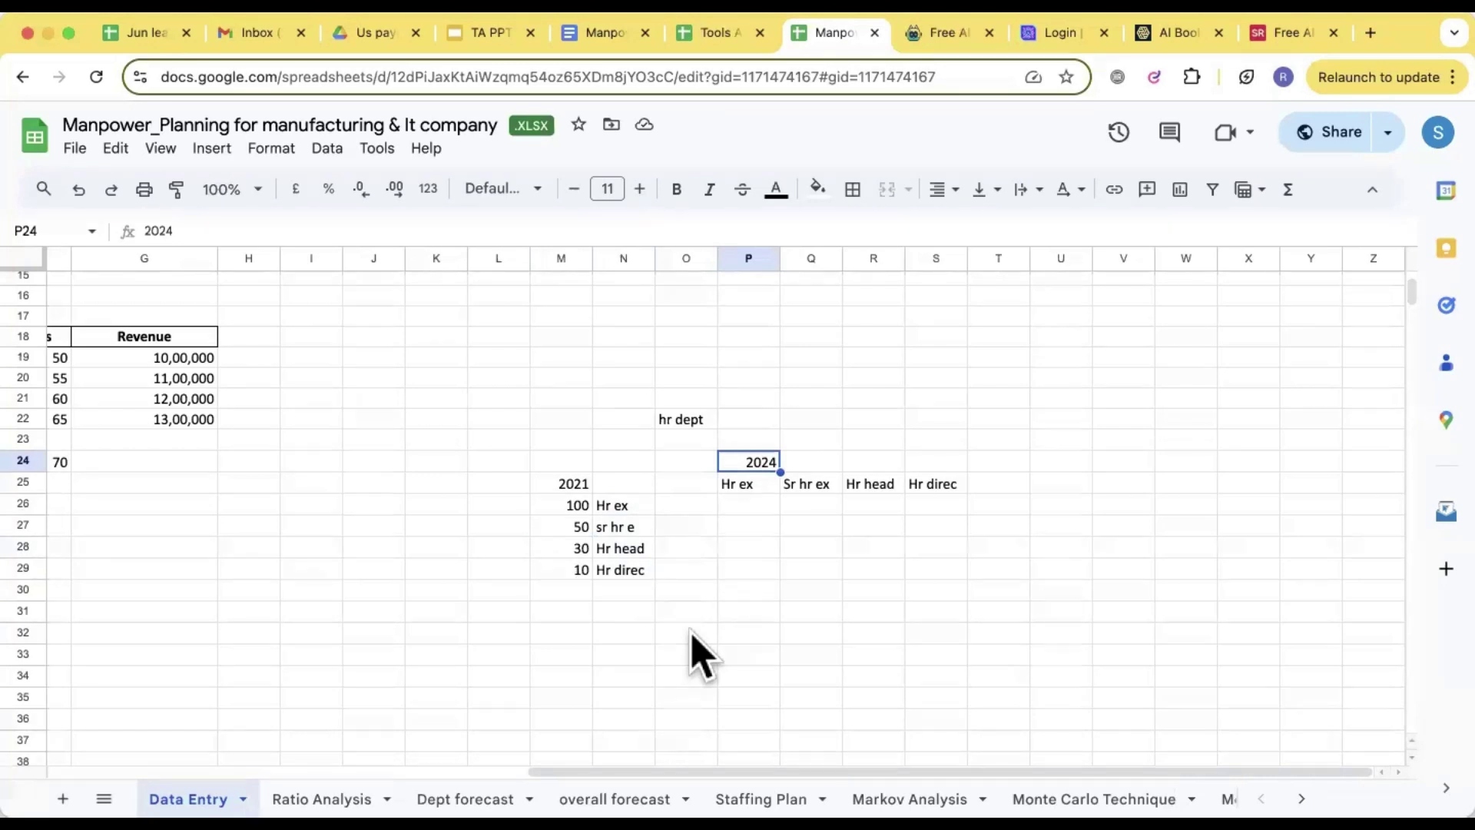
left_click(567, 491)
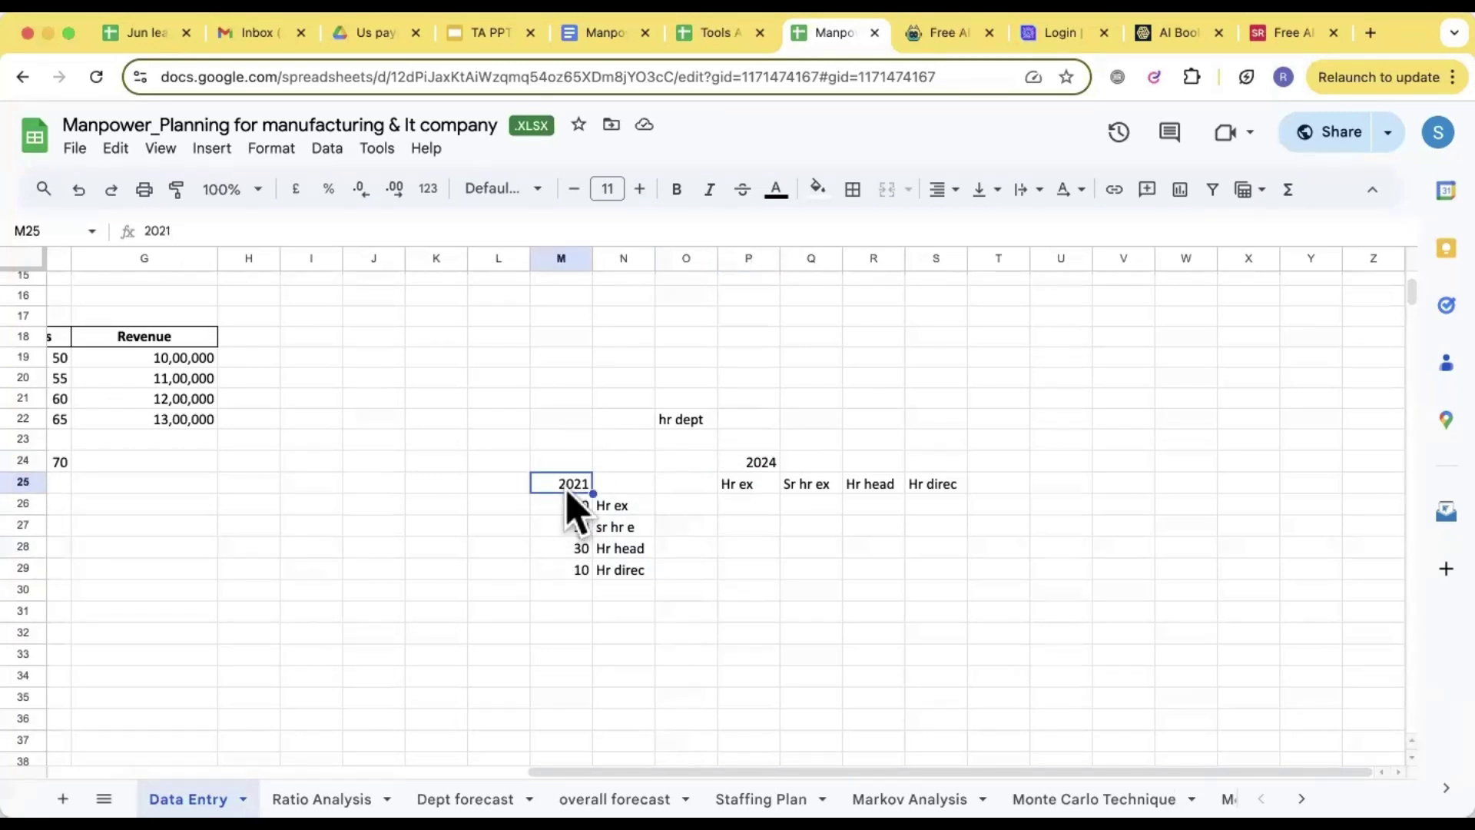
left_click(630, 590)
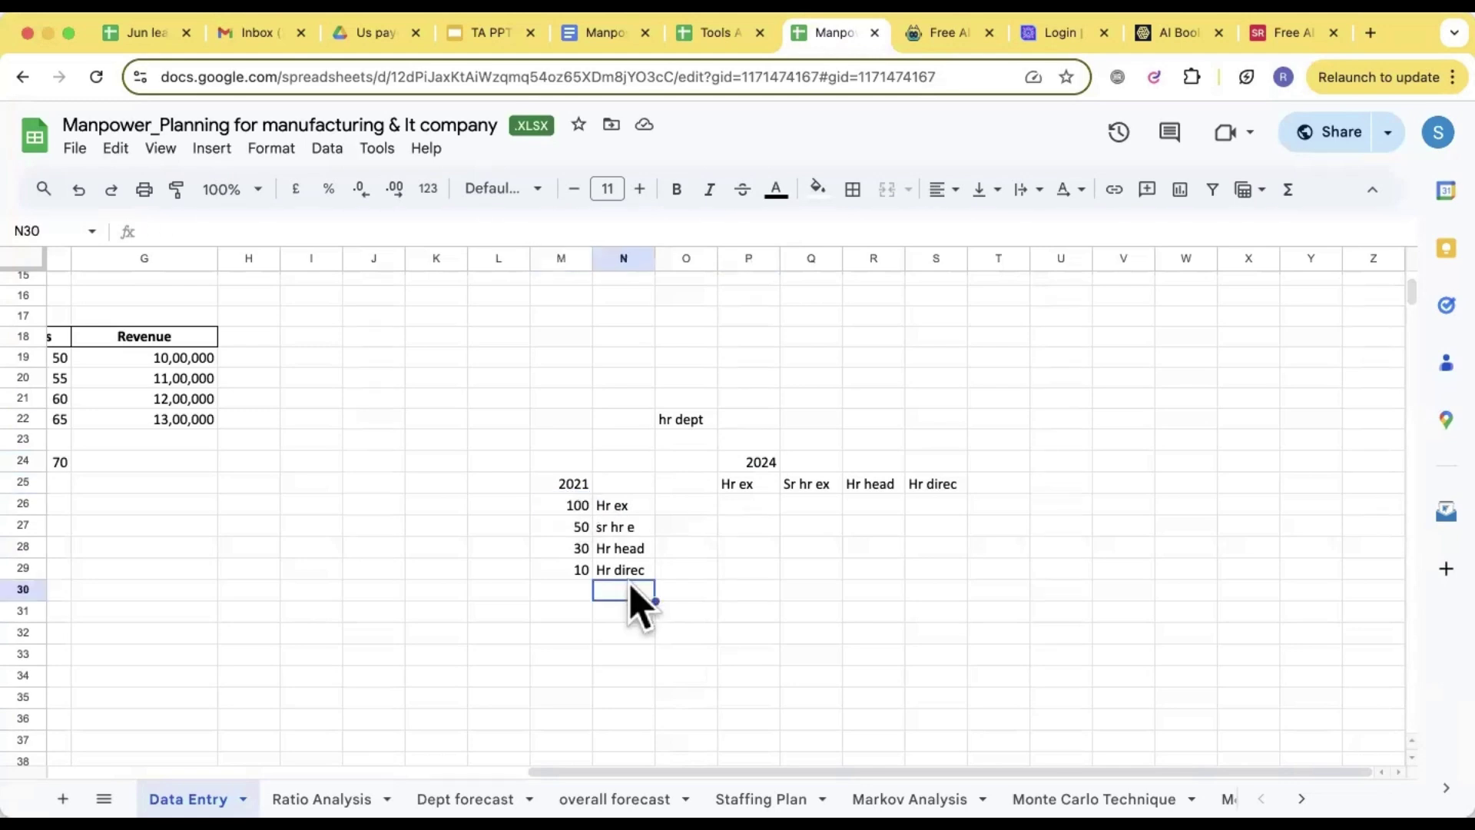
left_click(578, 510)
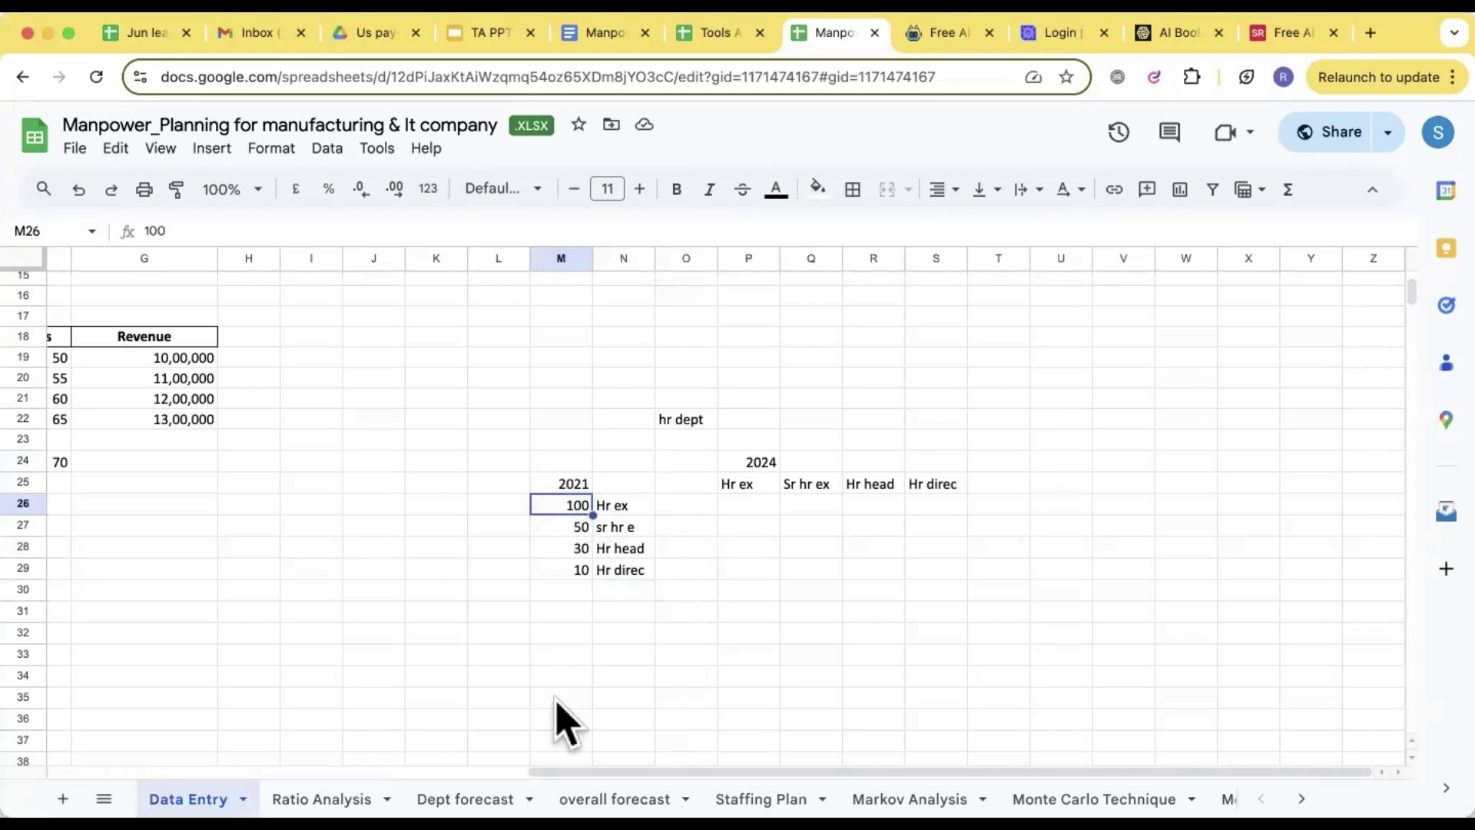
- Add the column heading 'exit' in T25 after Hr direc
left_click(1012, 484)
type("exit")
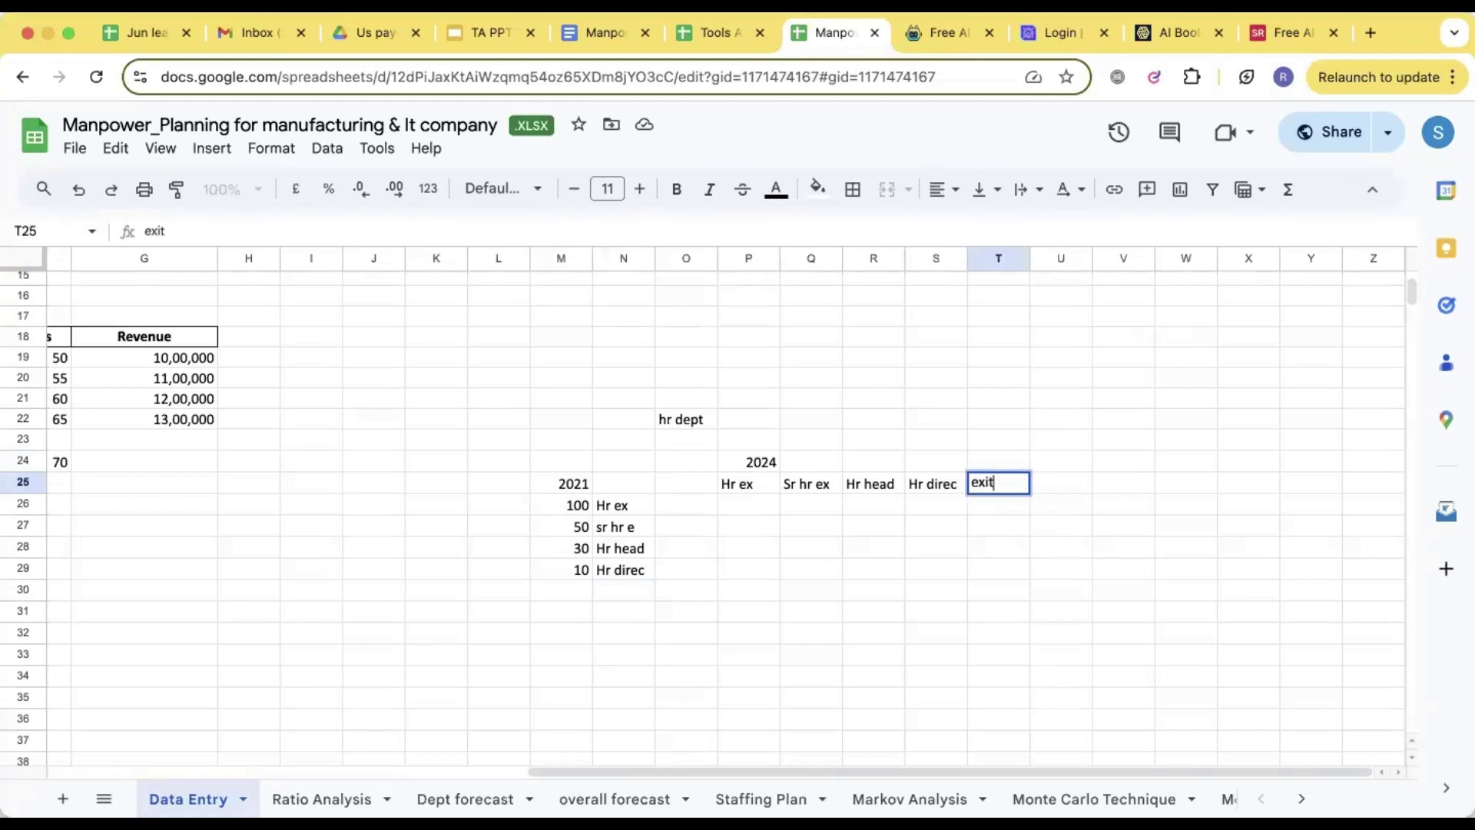
left_click(1006, 591)
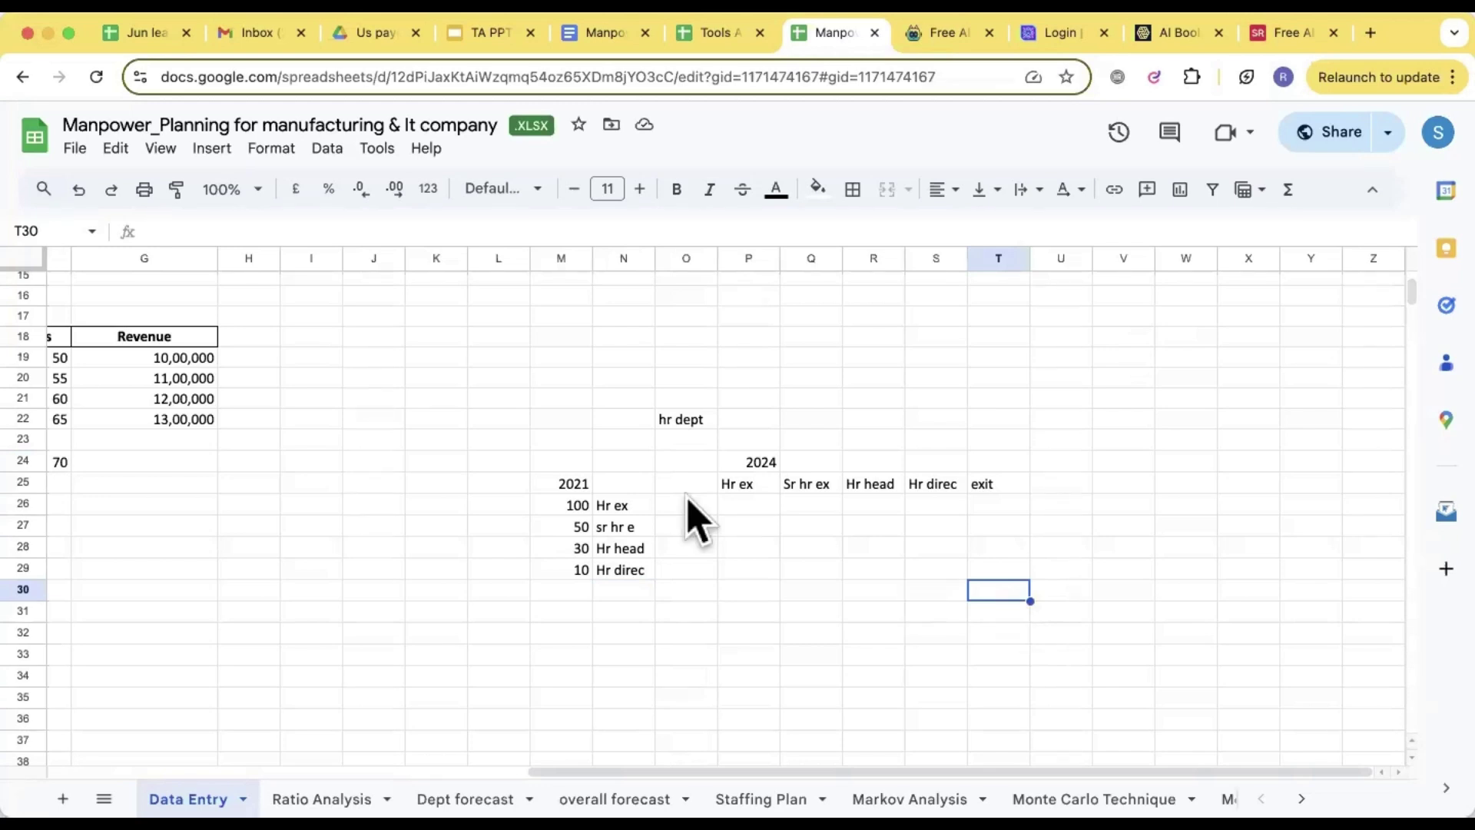
left_click(577, 511)
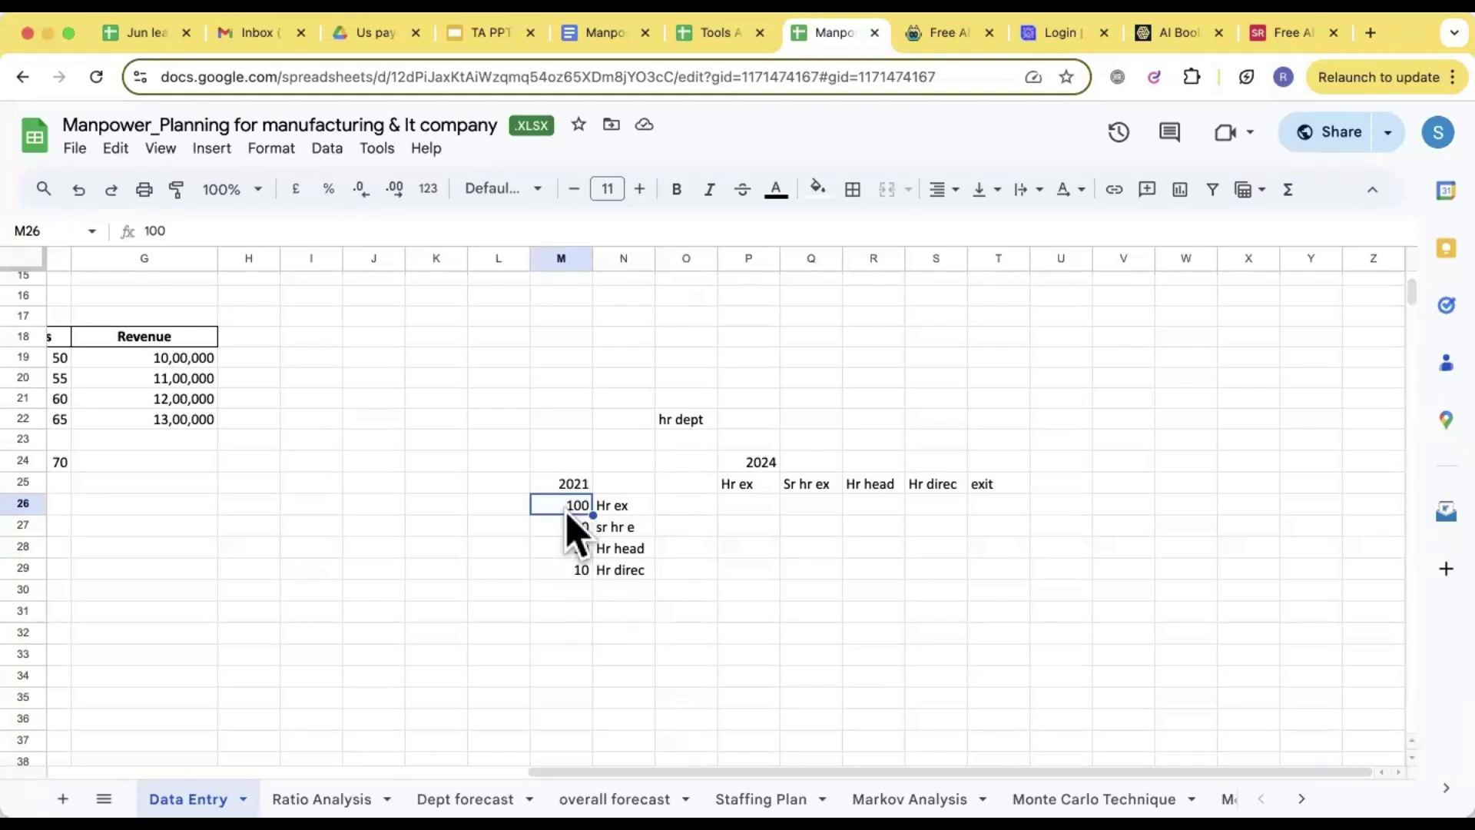
- Enter Hr ex 2024 moves: 20 exit, 60 stay, 20 to Sr hr ex
left_click(1003, 510)
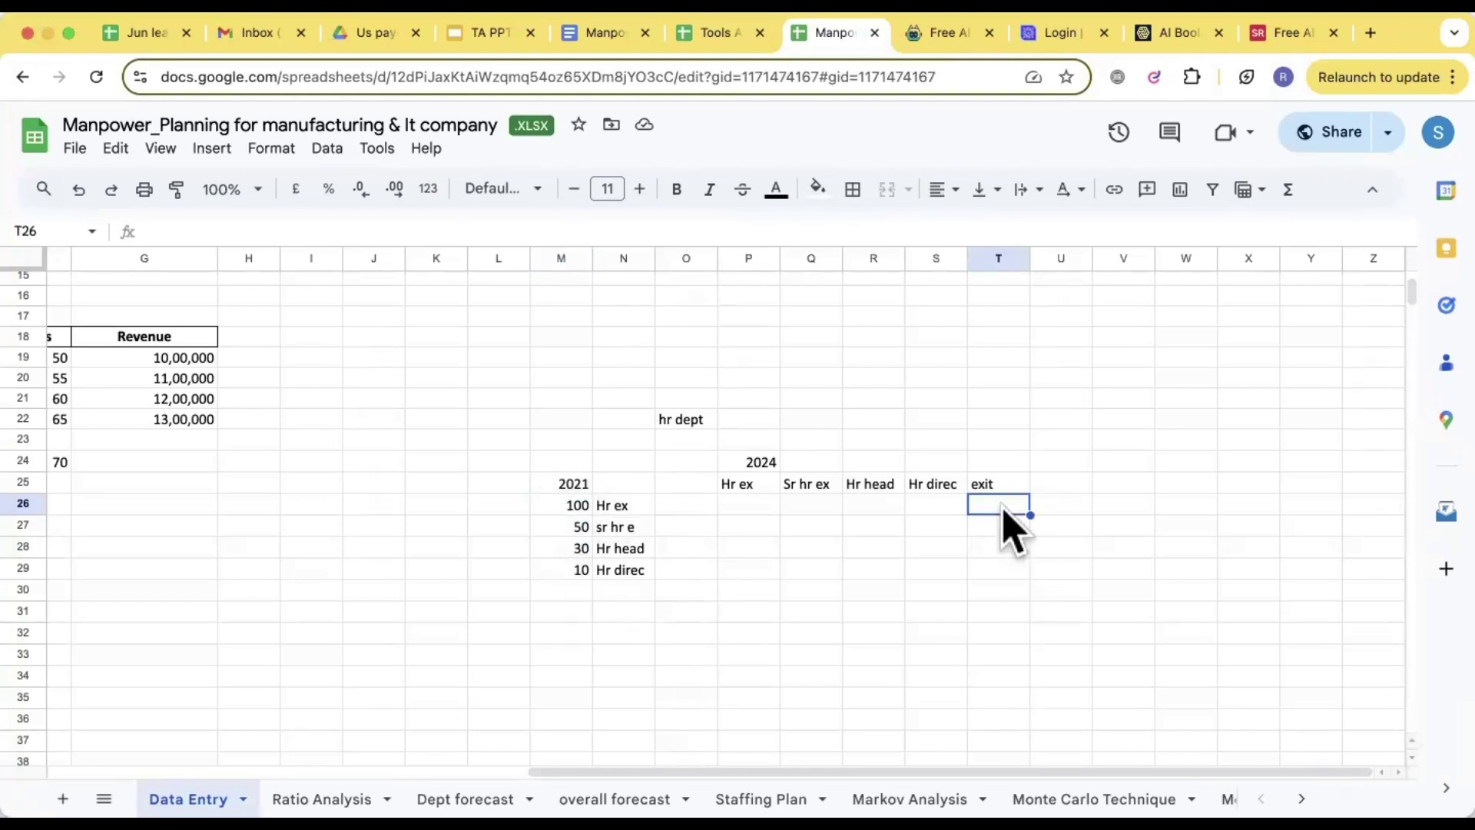
type("20")
left_click(727, 507)
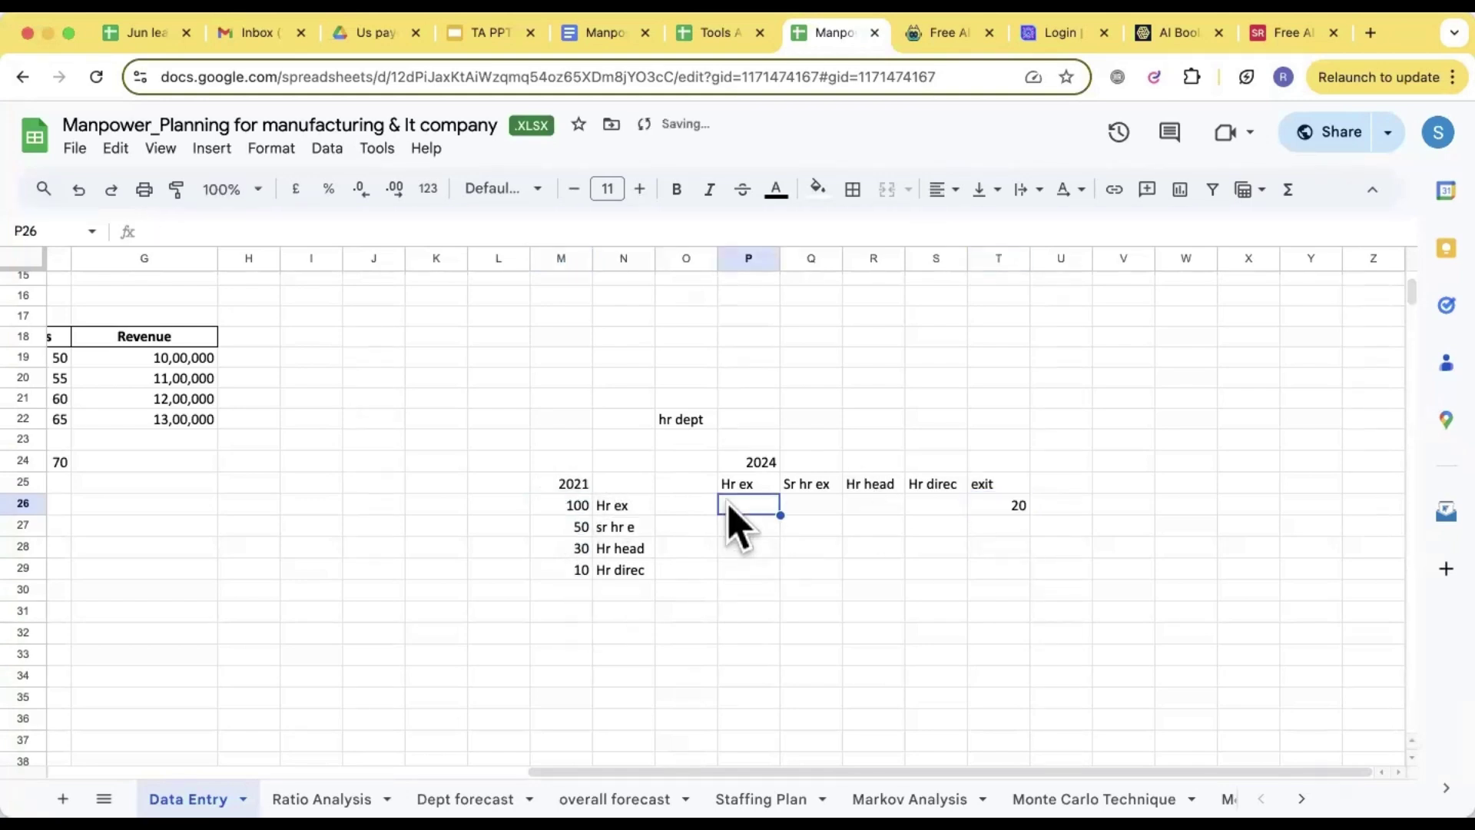
type("80")
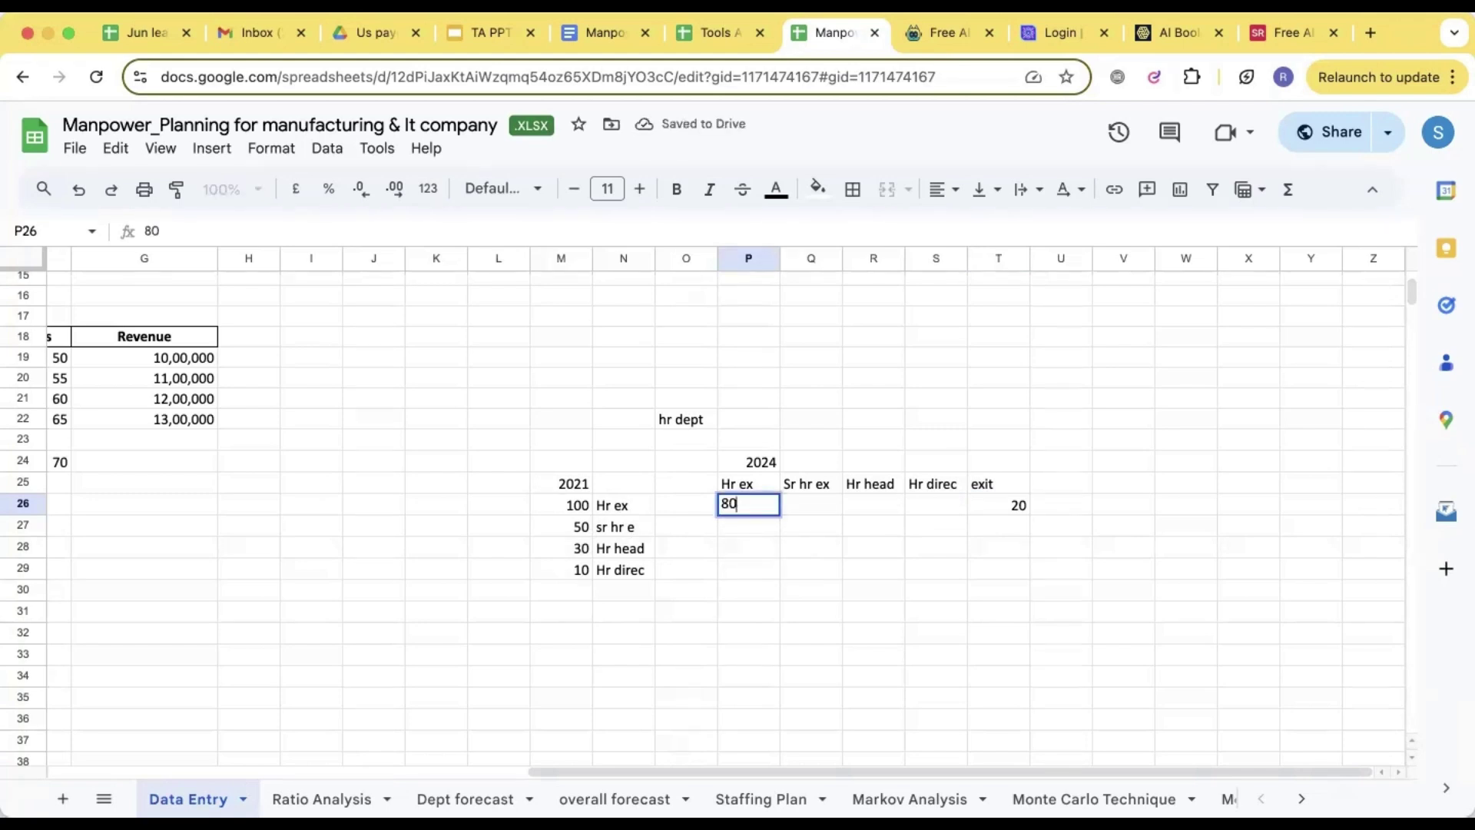
left_click(811, 504)
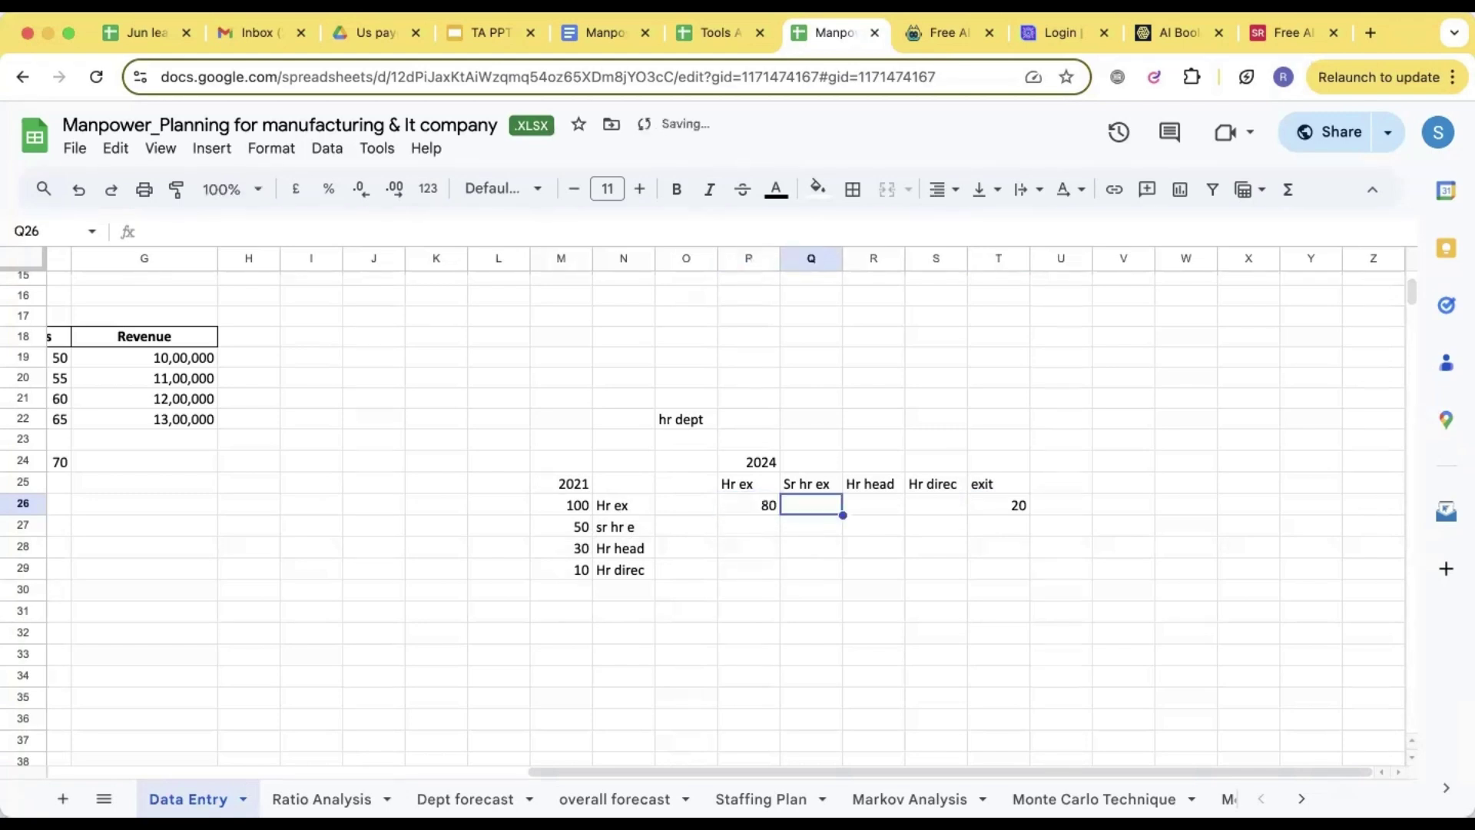
type("20")
left_click(749, 504)
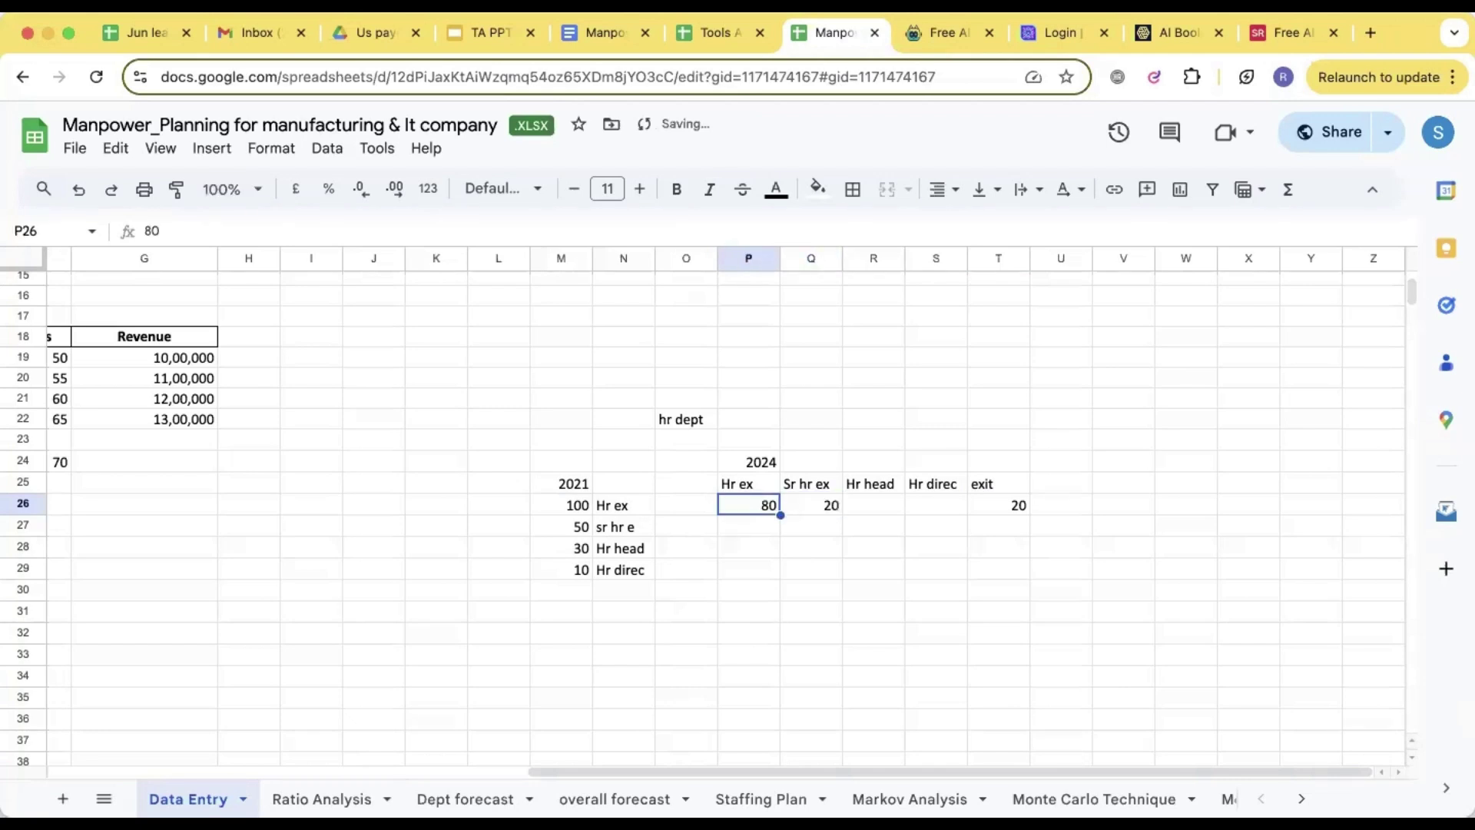
type("60")
left_click(771, 589)
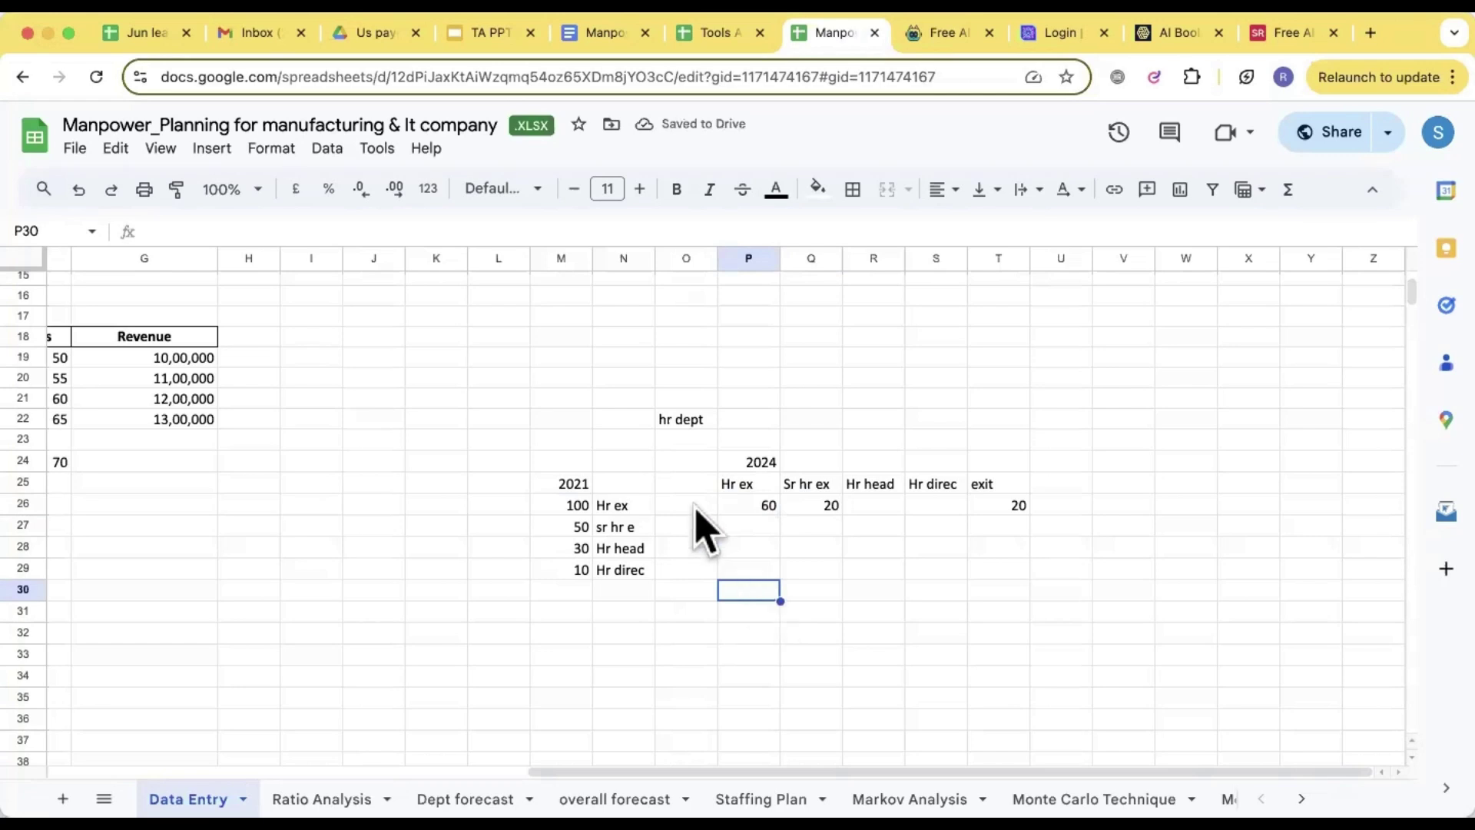
- Enter sr hr e 2024 moves: 10 exit, 1 to Hr head, 39 stay
left_click(620, 528)
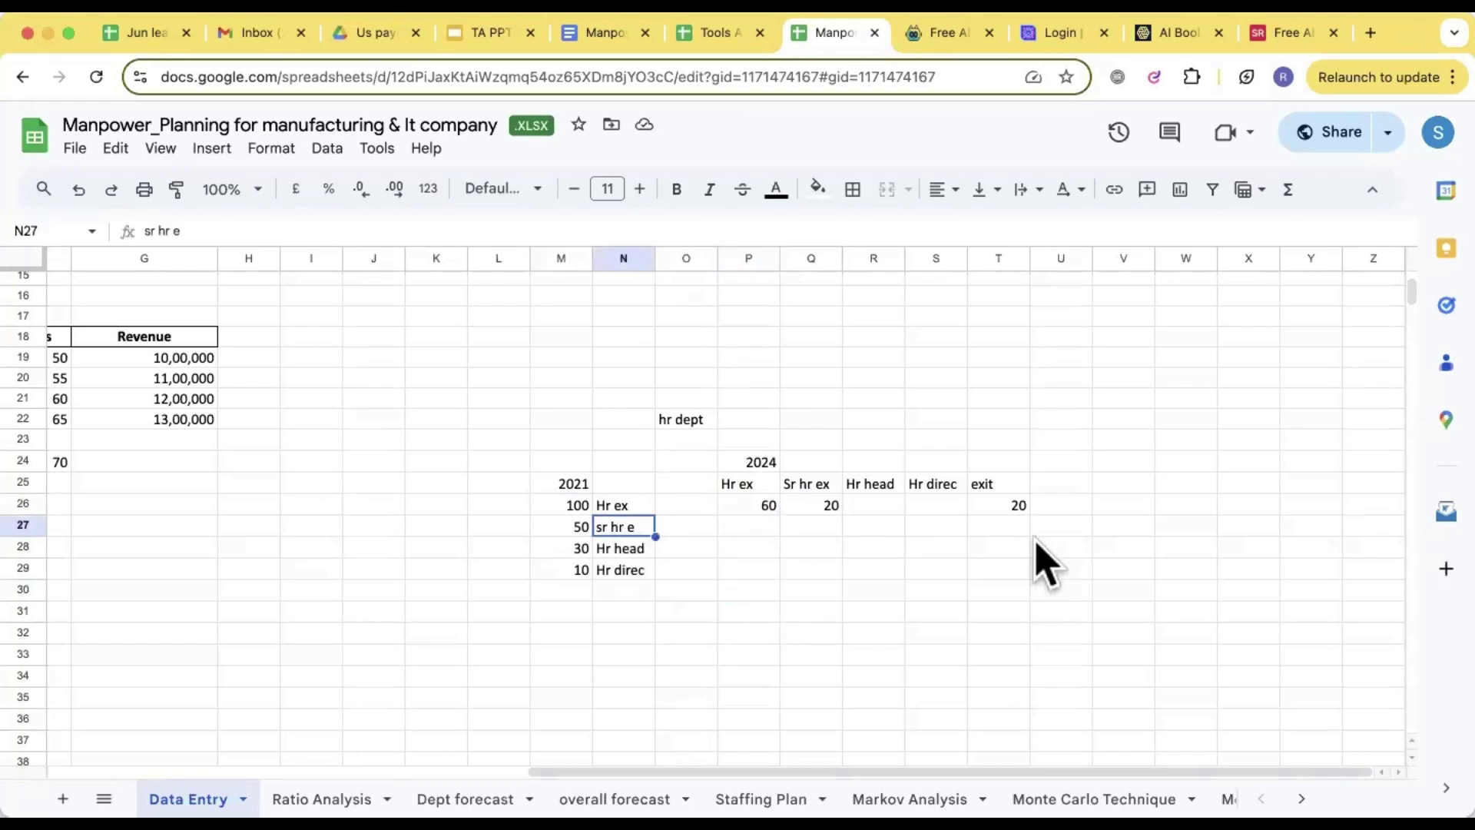
left_click(998, 528)
type("10")
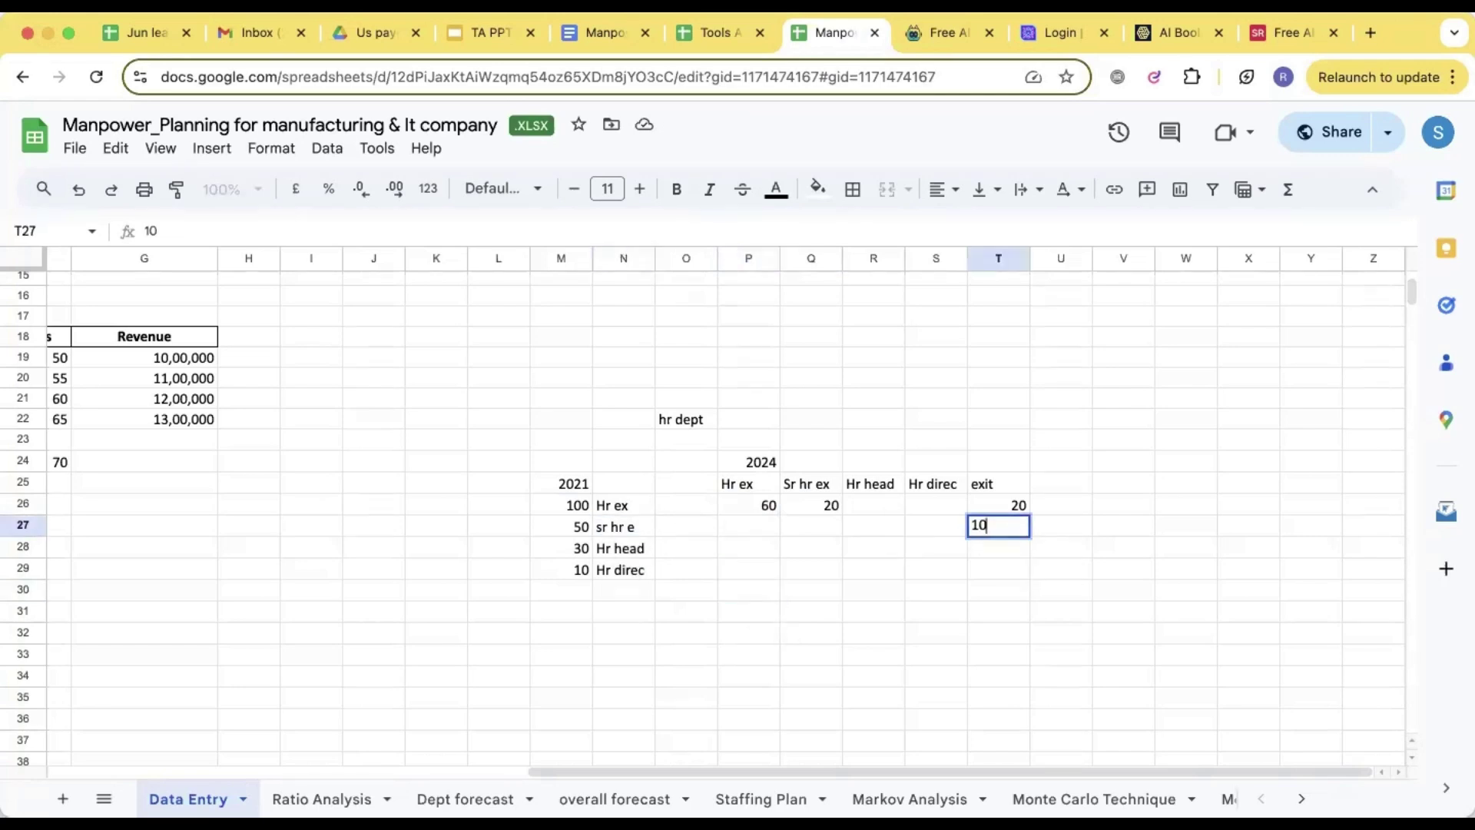
key("Left")
key("Left")
type("1")
key("Left")
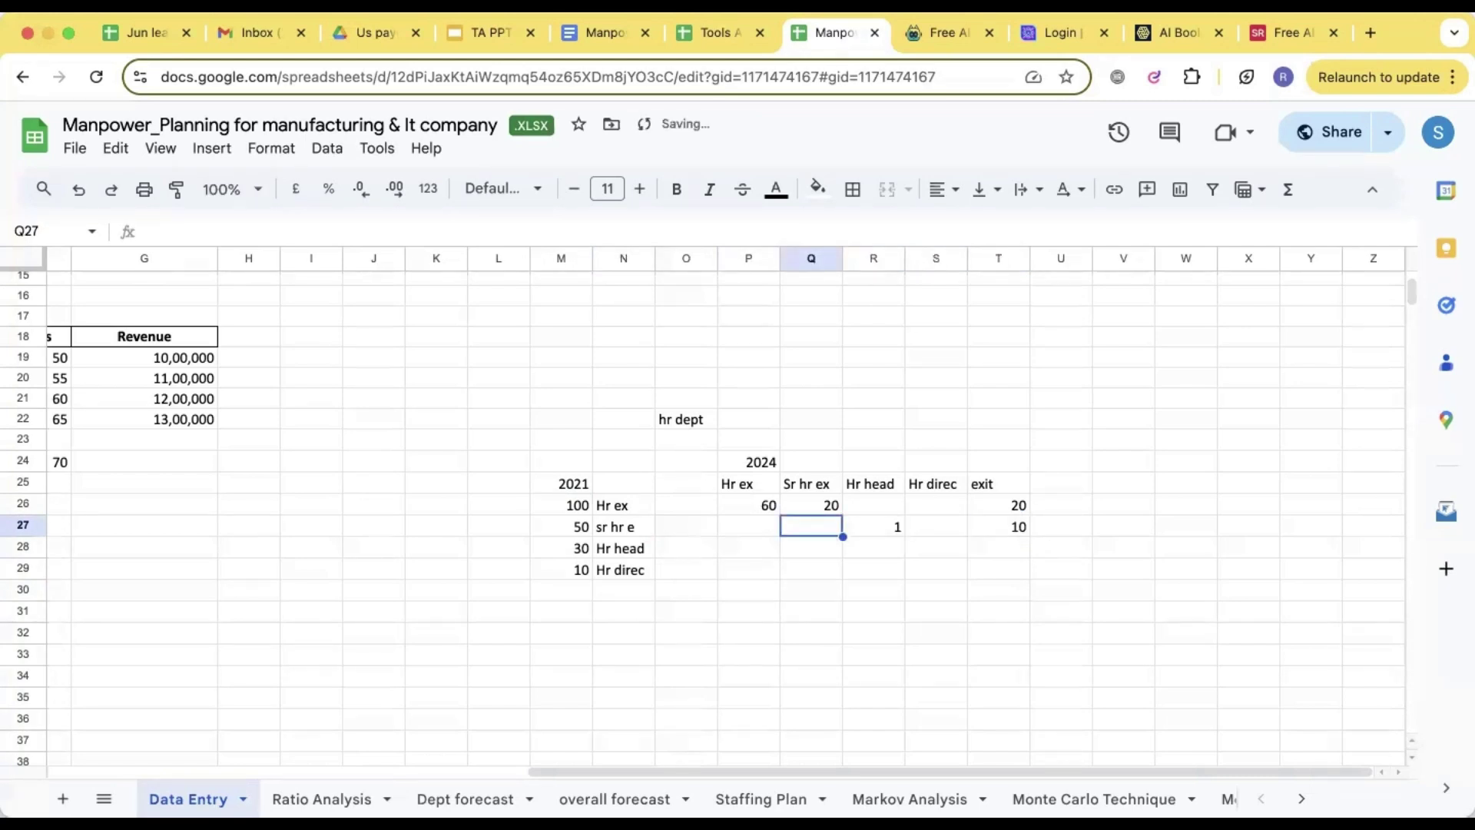
type("39")
key("Return")
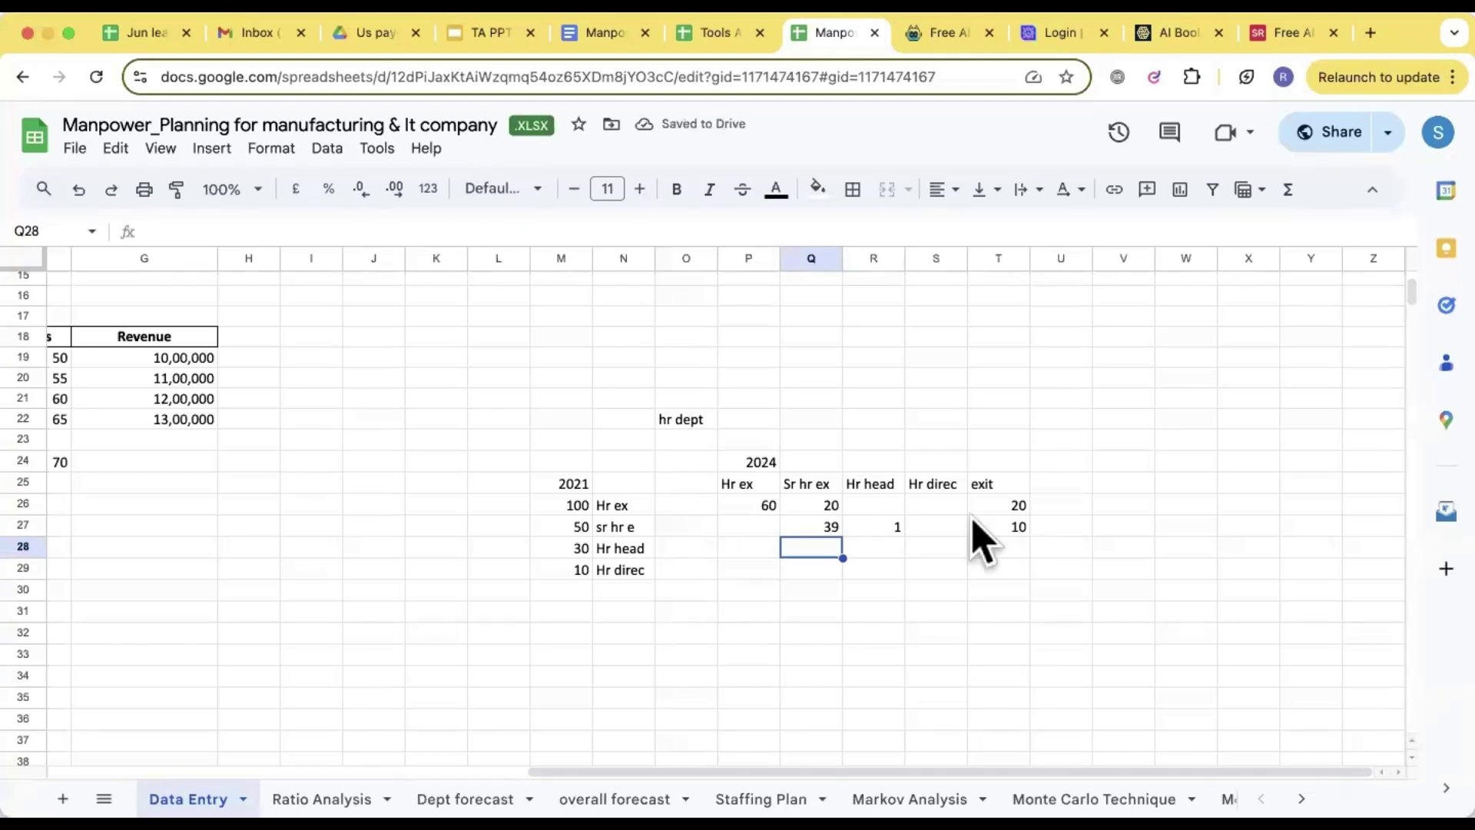
- Enter row-30 column totals 60, 59 and 1, then check the 2021 headcount sum
left_click_drag(744, 550, 955, 602)
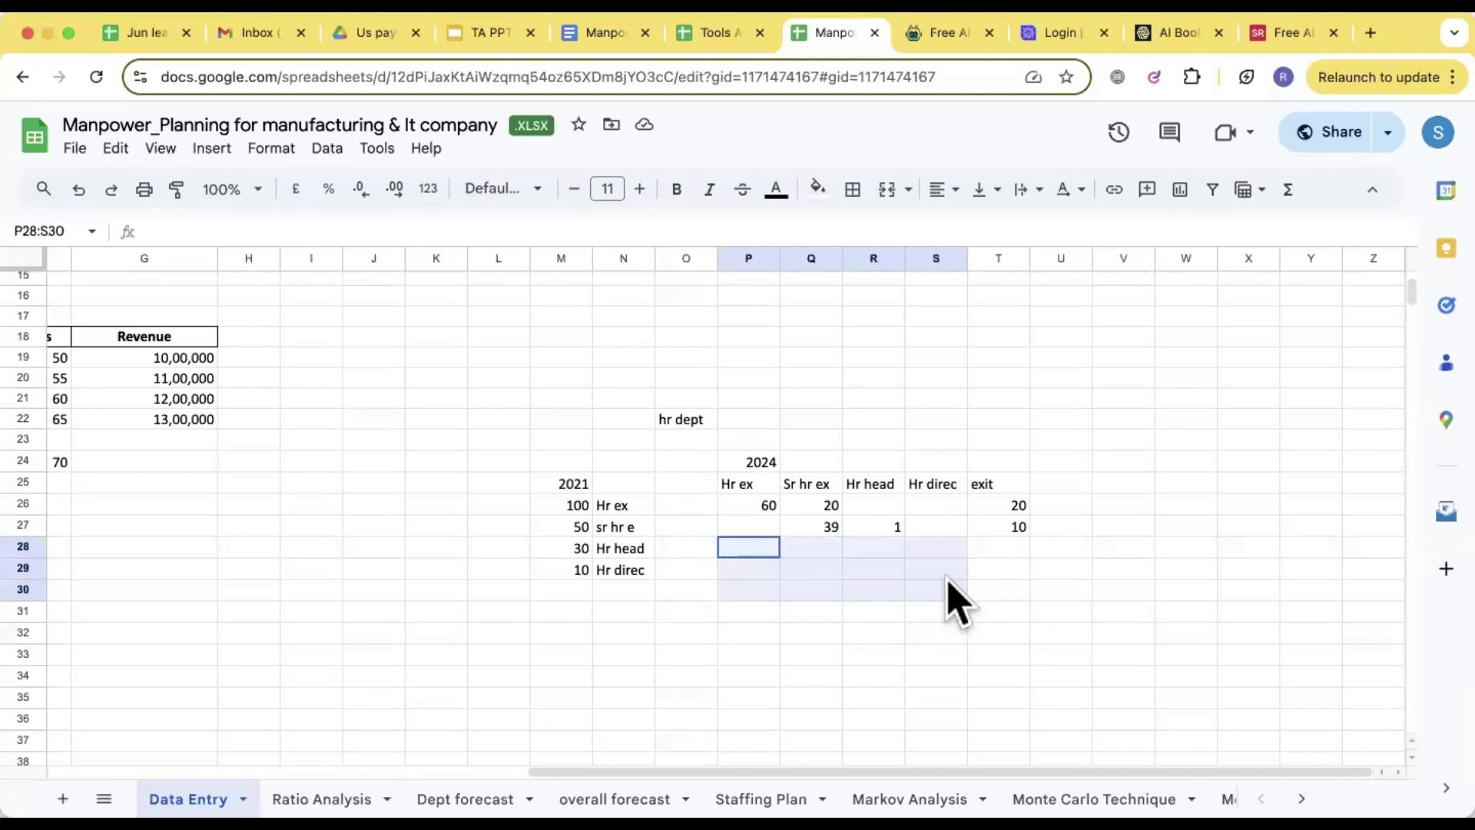
left_click(761, 593)
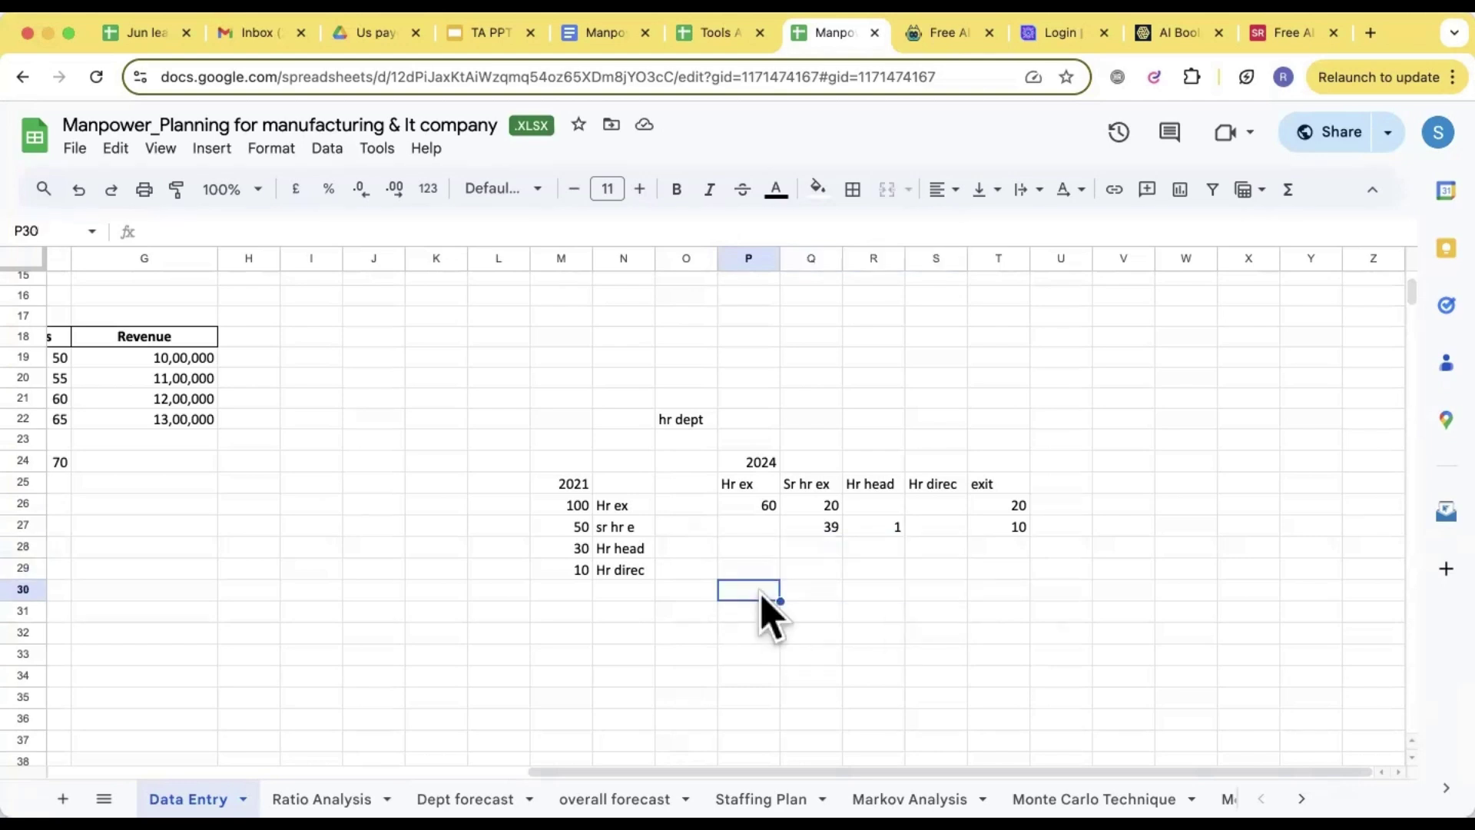
type("60")
key("Tab")
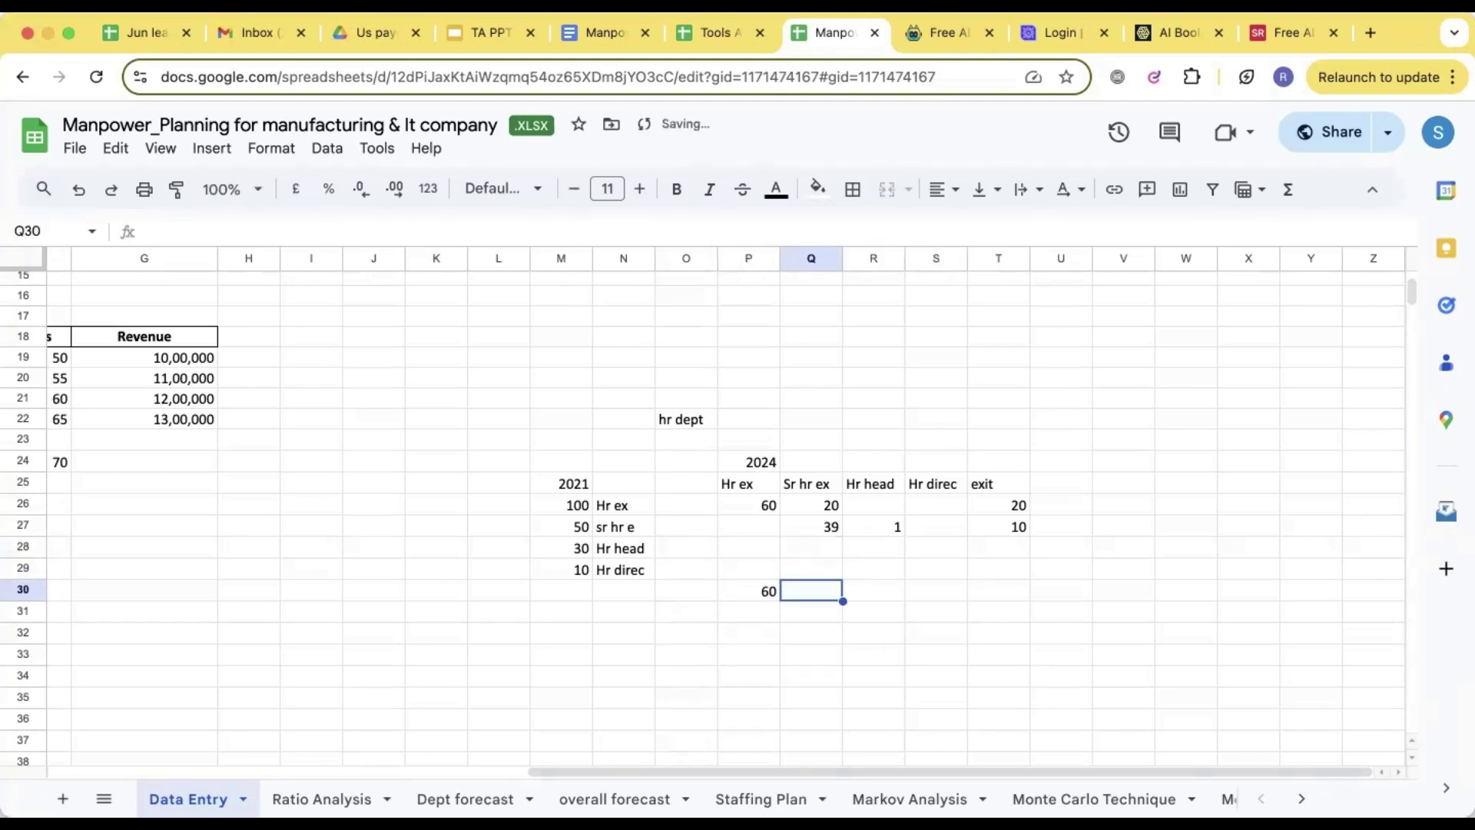
type("59")
key("Tab")
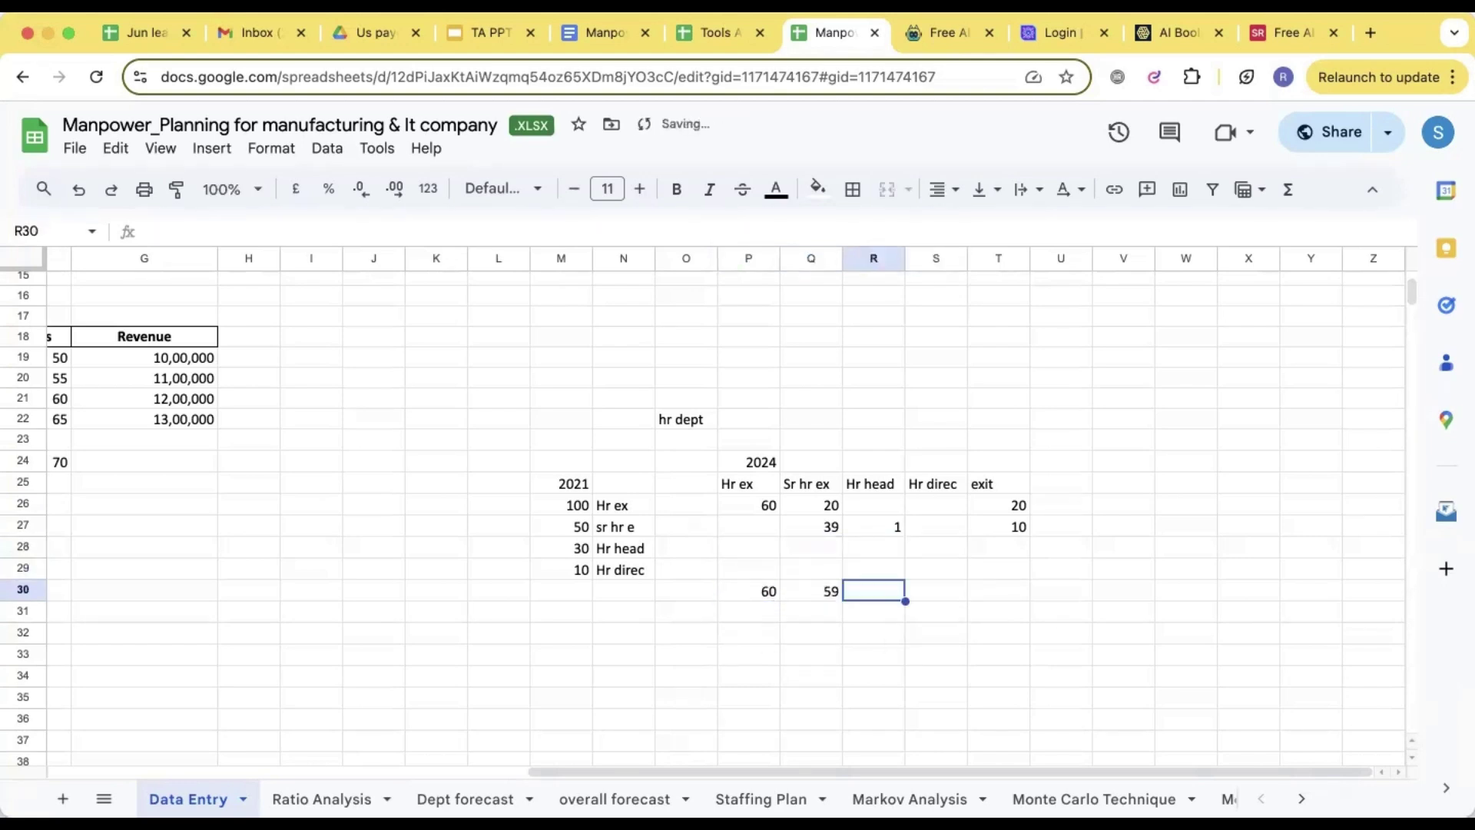
type("1")
left_click(802, 657)
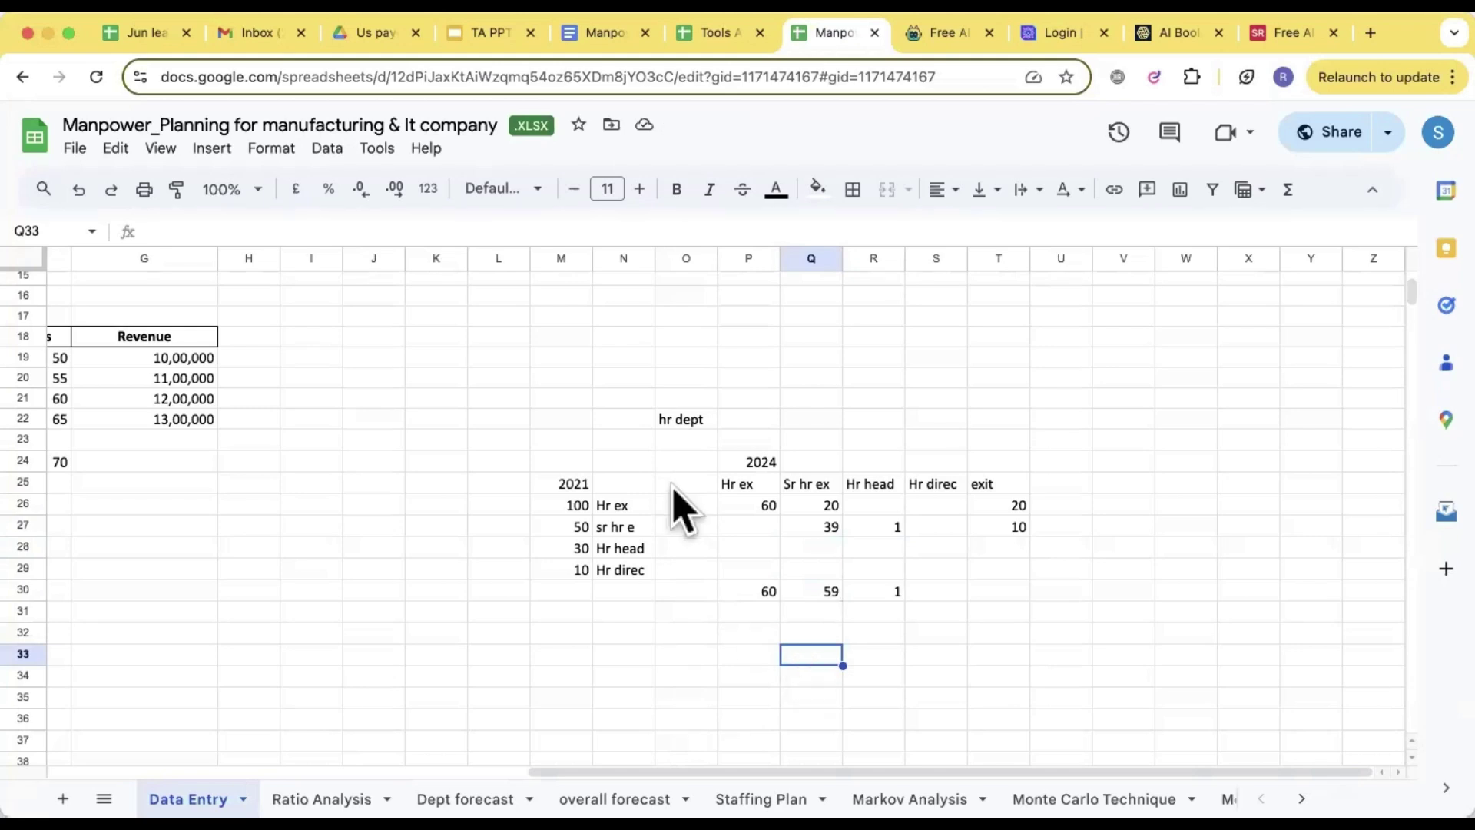
left_click_drag(580, 510, 586, 579)
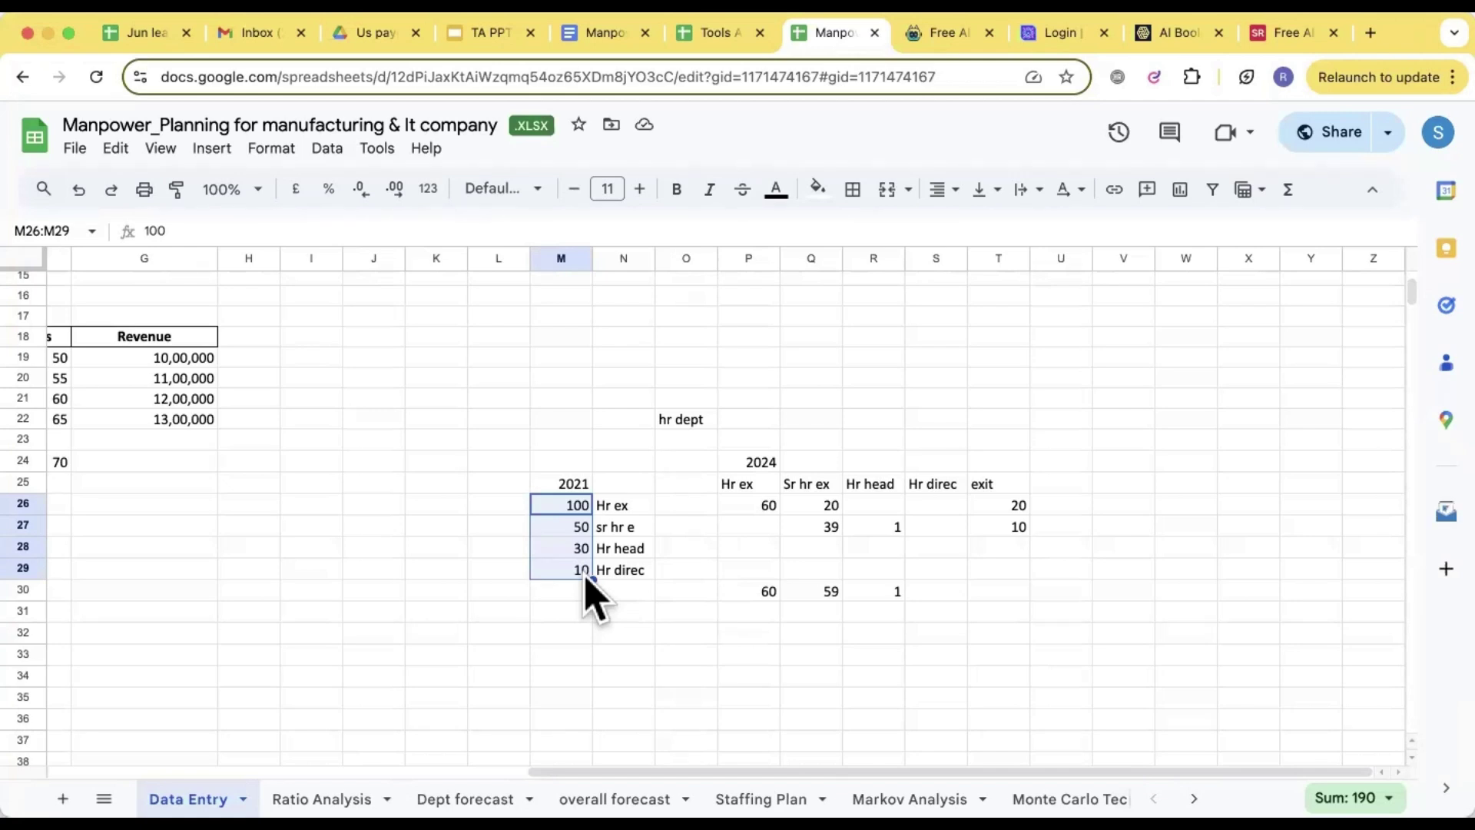
- Enter 60% in P32 with the note 'above 100%' in Q32
left_click(765, 511)
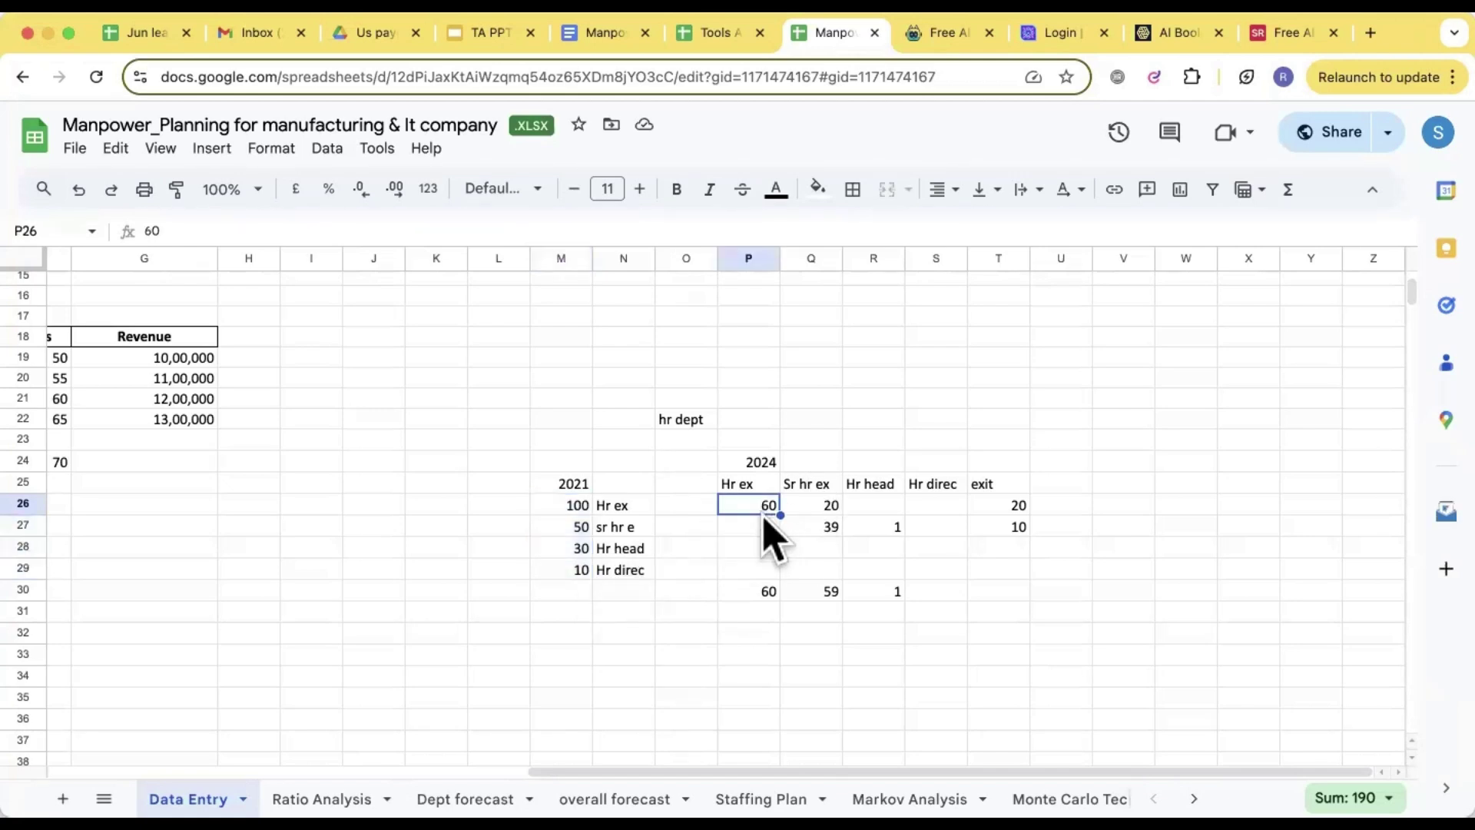
left_click(752, 636)
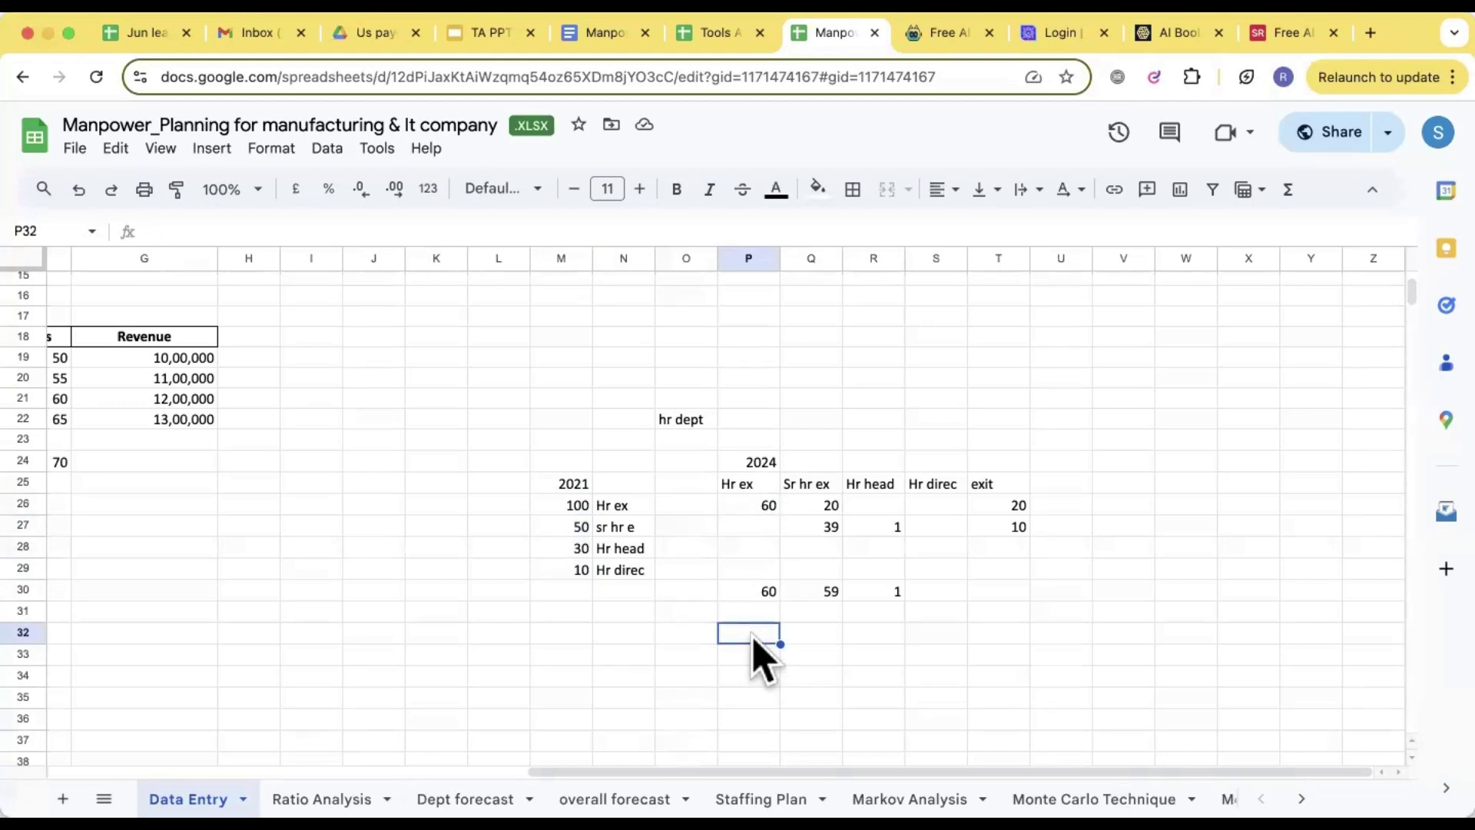
type("60%")
key("Tab")
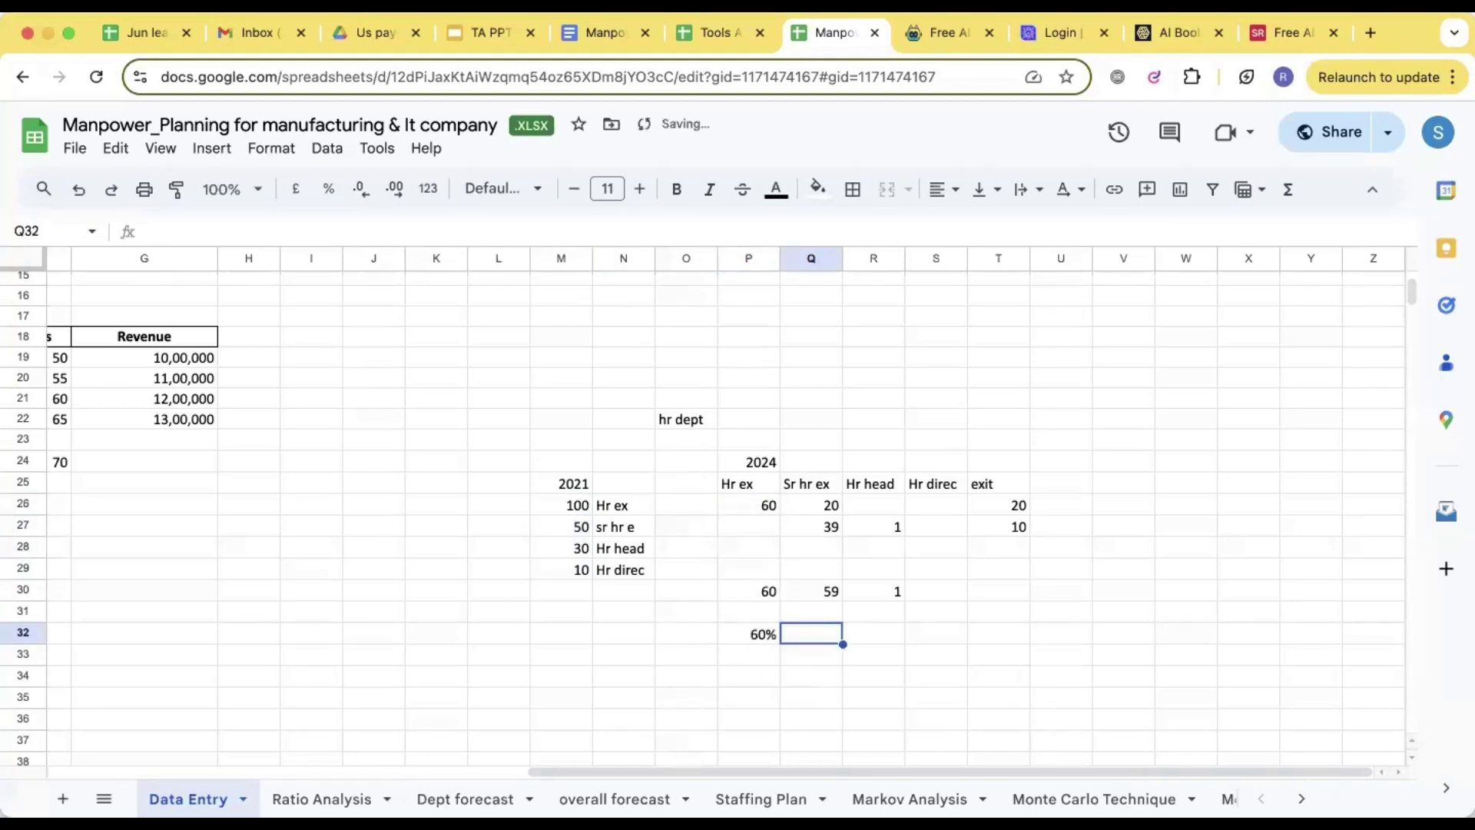
type("above")
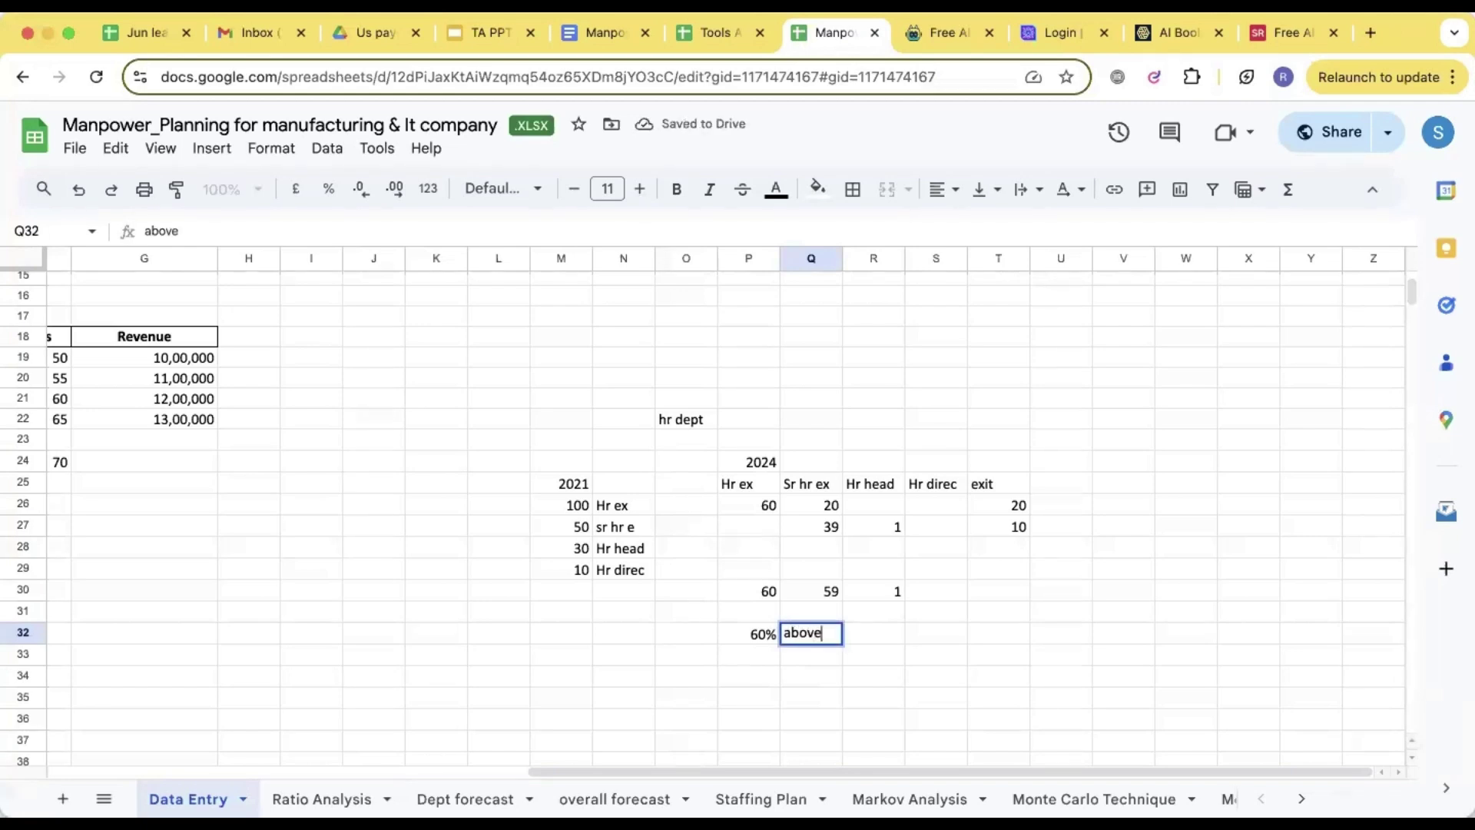
type(" 10%")
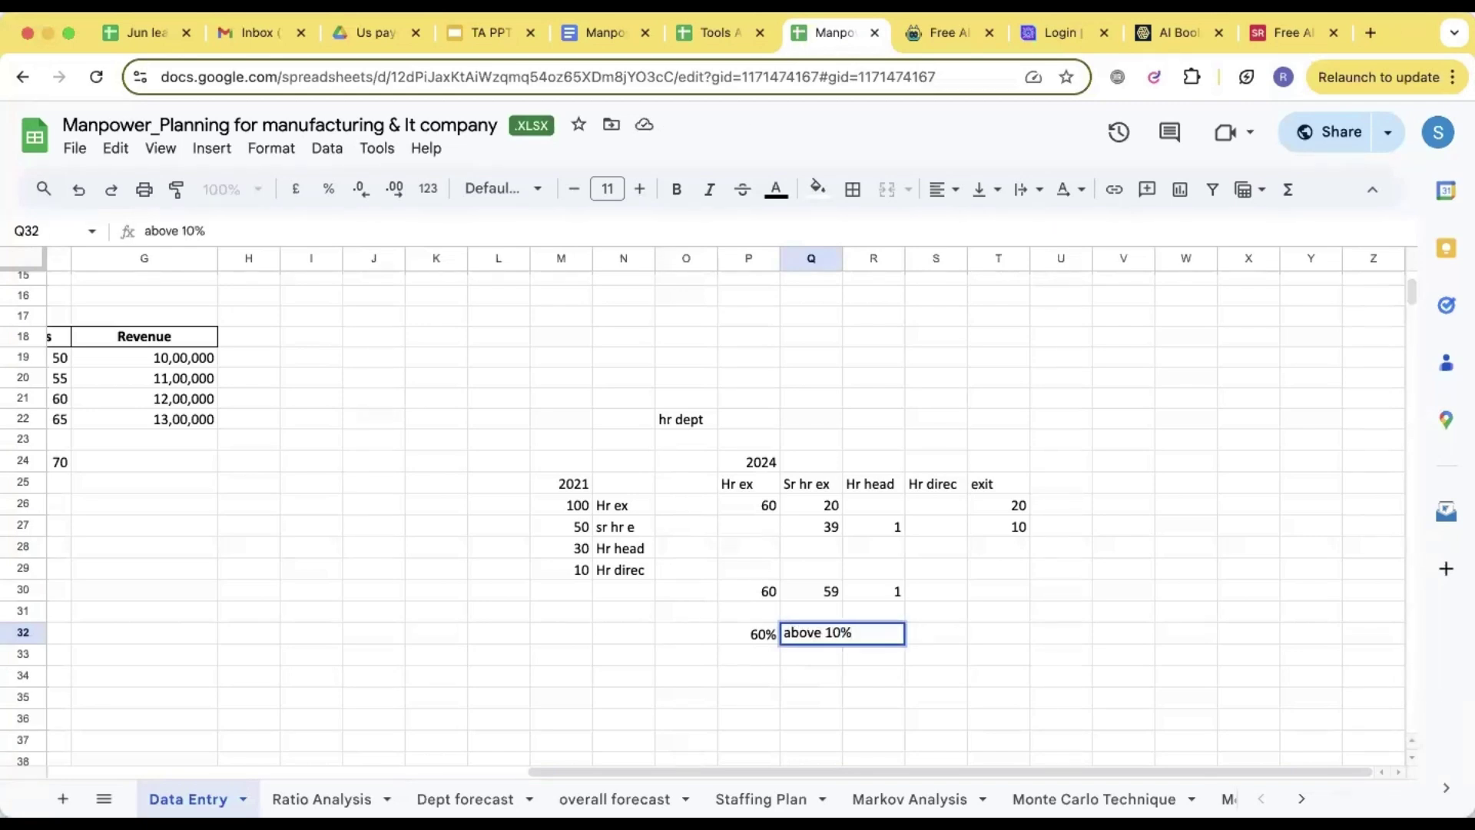
key("BackSpace")
type("0%")
key("Tab")
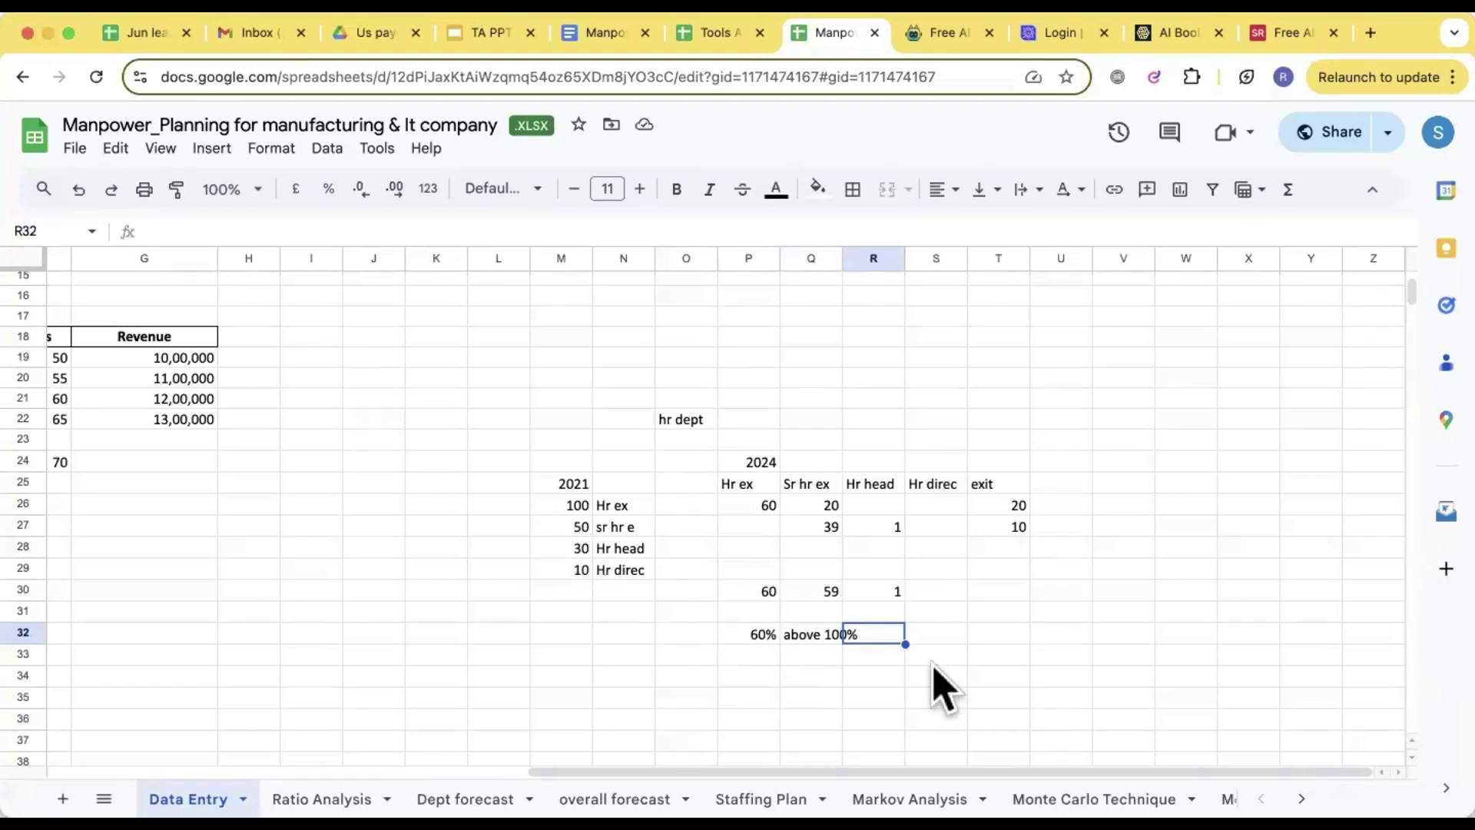
left_click_drag(742, 634, 925, 635)
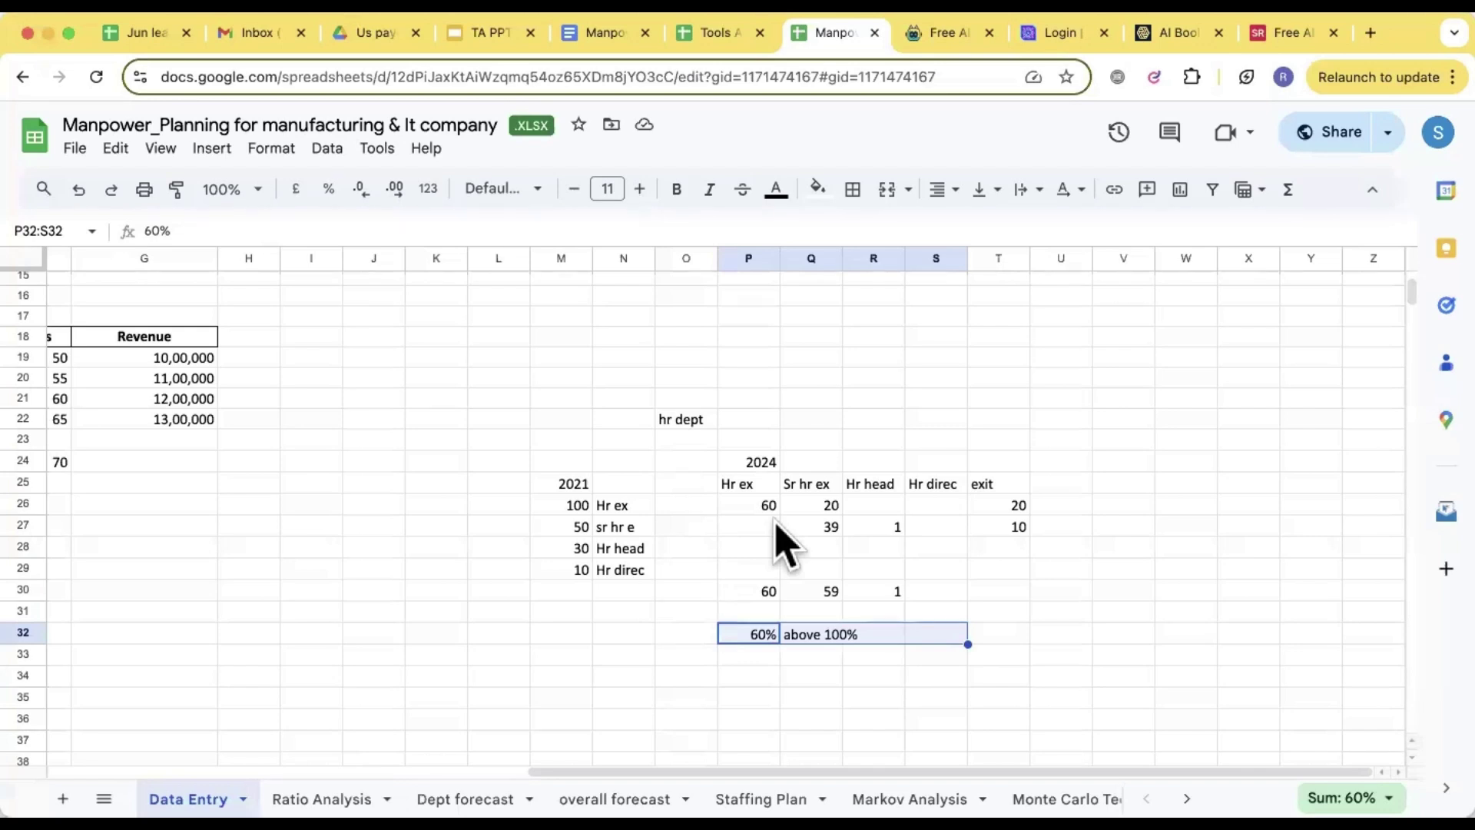
- Delete the contents of P26:U33, removing all 2024 values, totals and the 60% note
left_click_drag(760, 509, 1064, 657)
key("Delete")
left_click(692, 547)
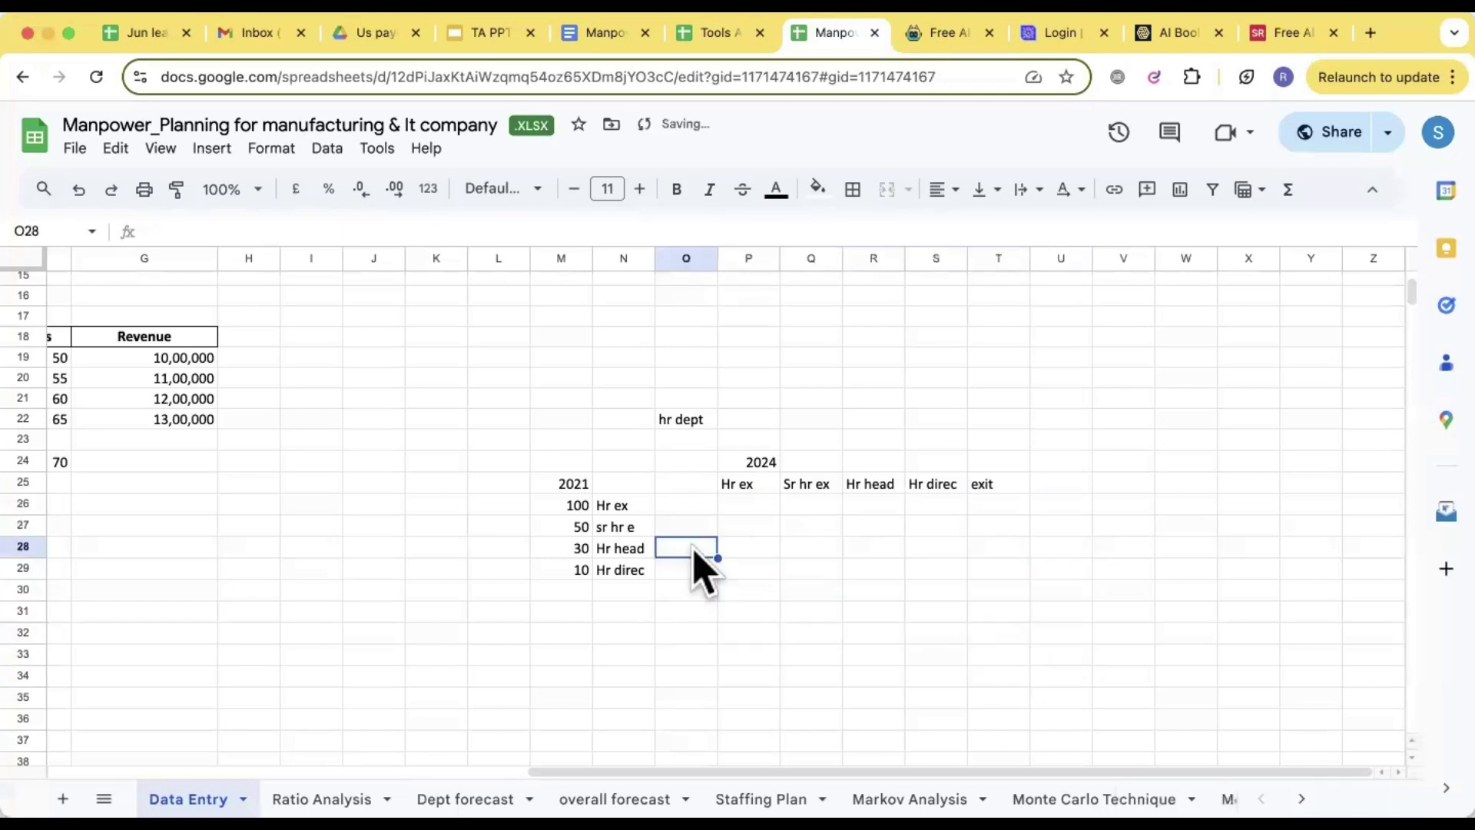
left_click(583, 511)
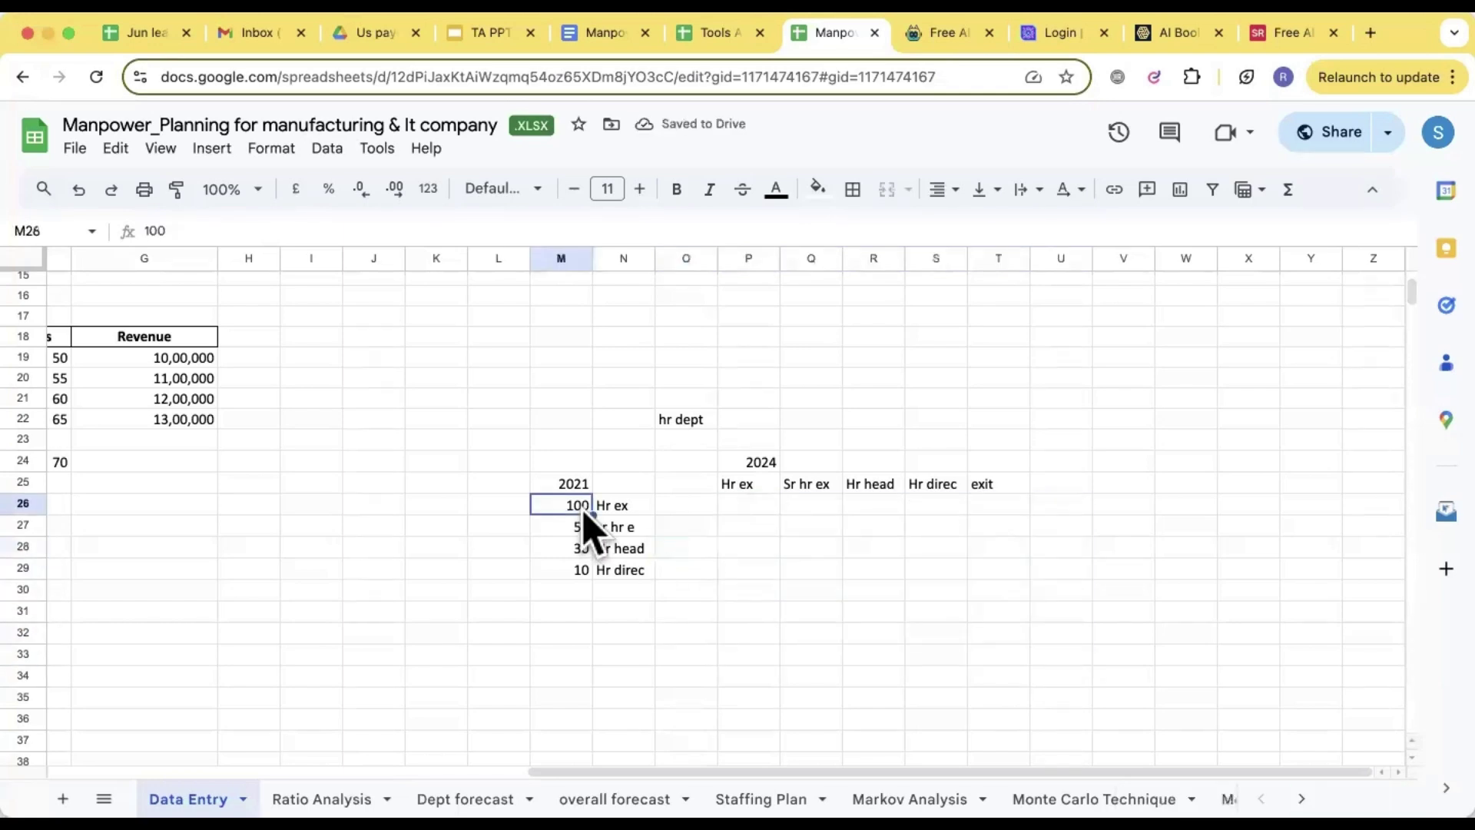
left_click(585, 603)
left_click_drag(584, 511, 582, 608)
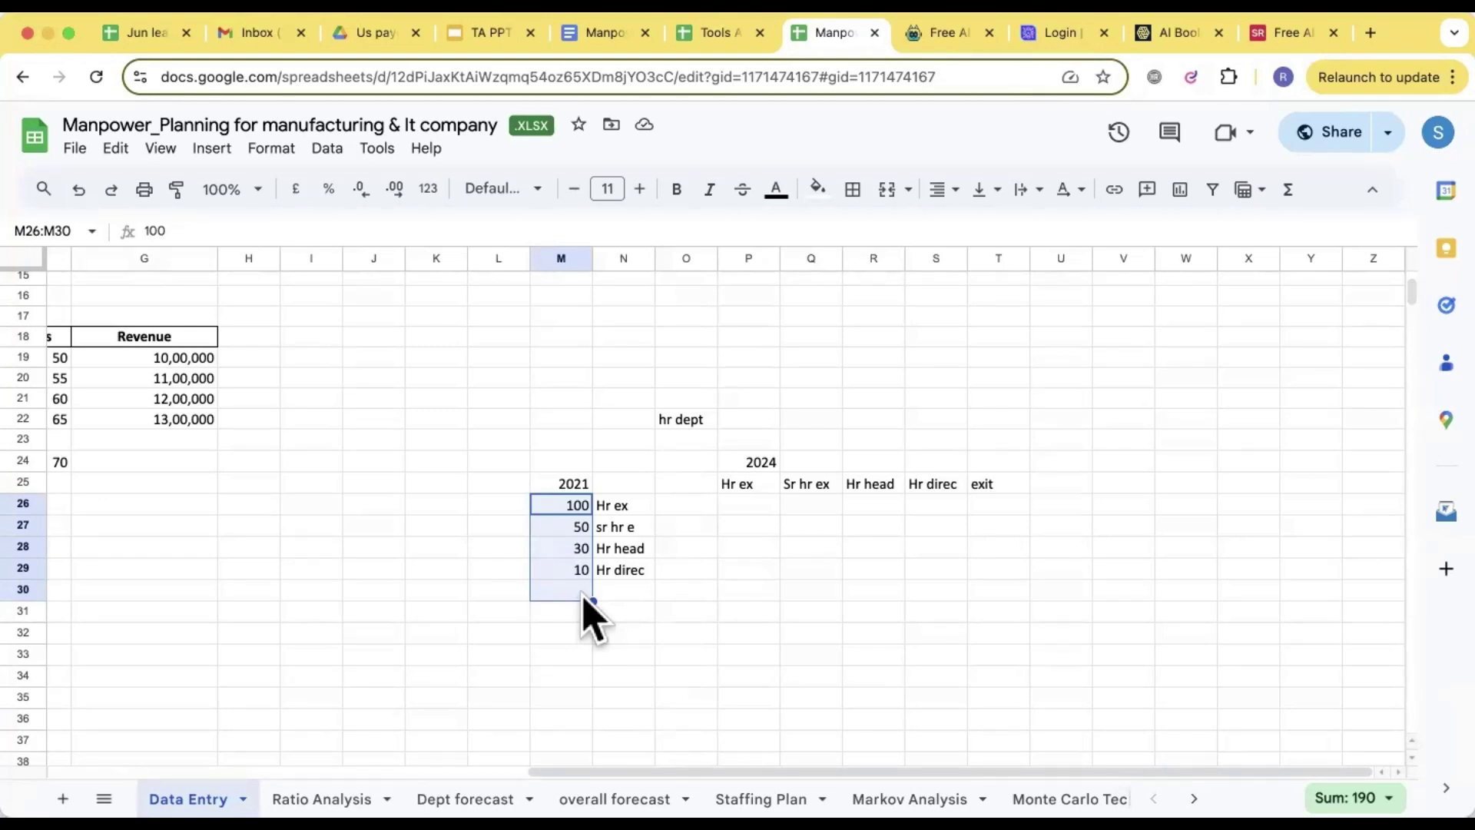
left_click(568, 511)
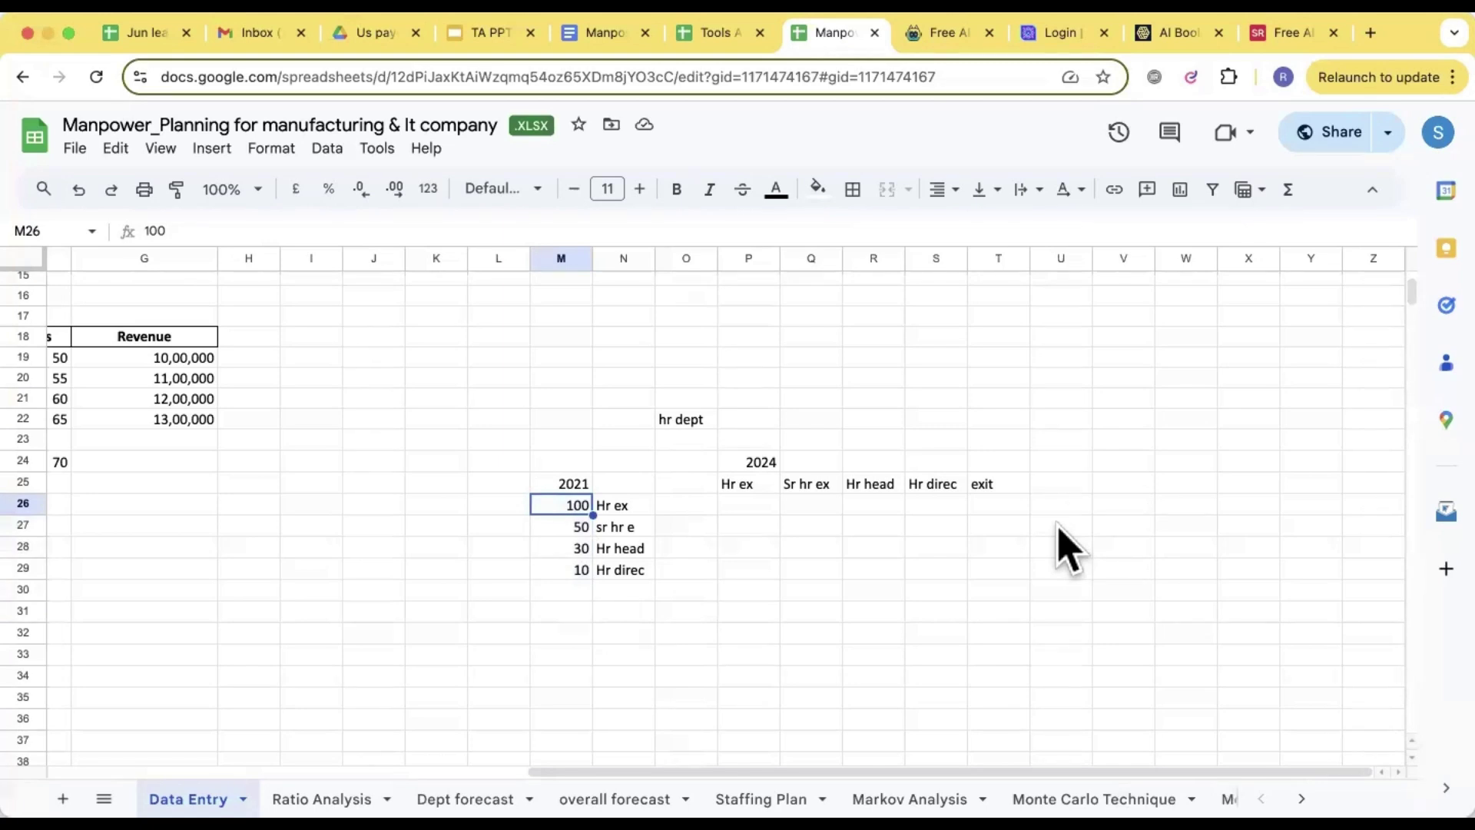
- Put 30 Hr ex exits in T26 and 2 Hr head promotions in R26
left_click(986, 507)
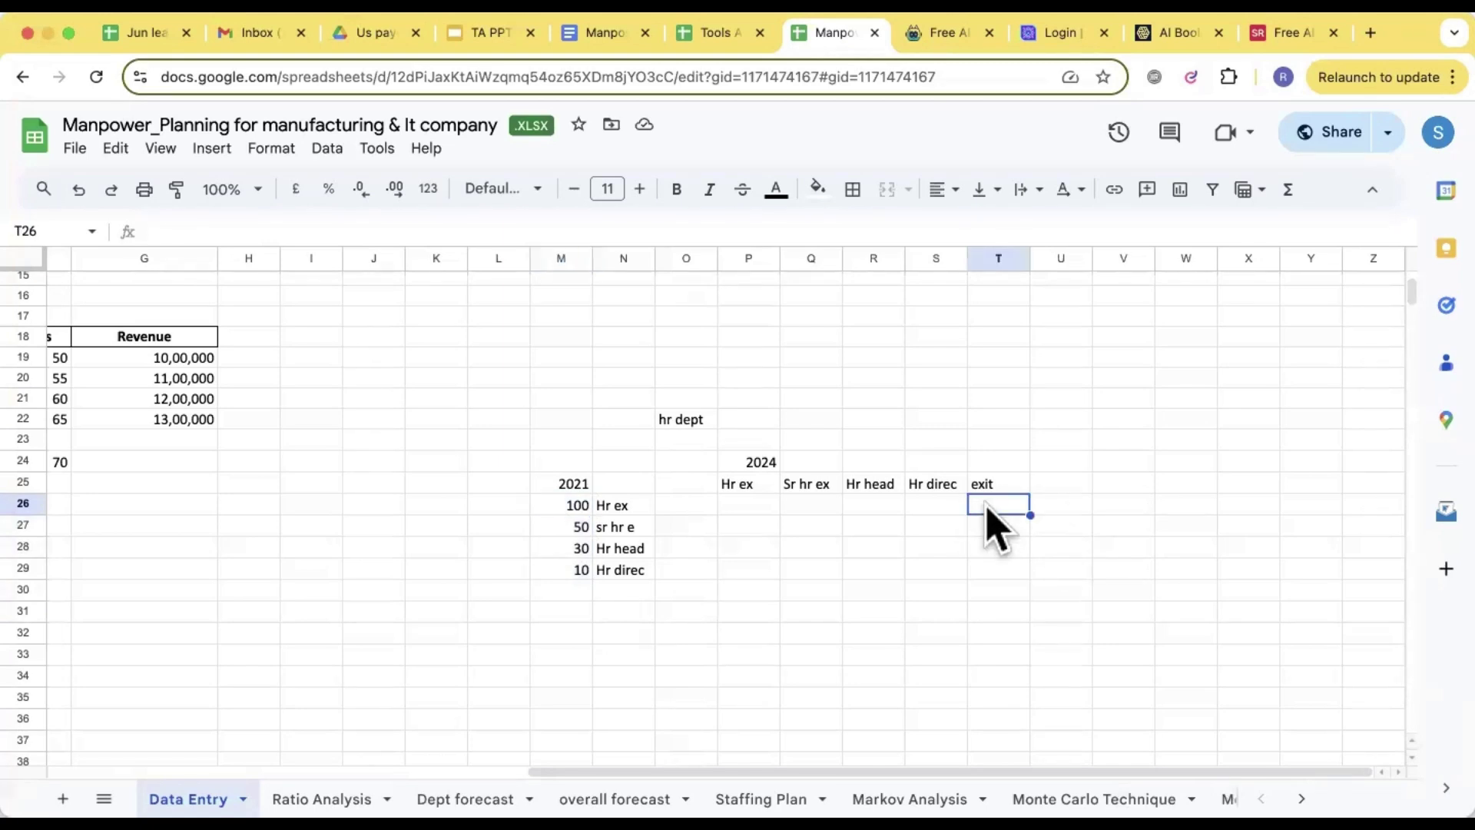
type("20")
key("BackSpace")
key("BackSpace")
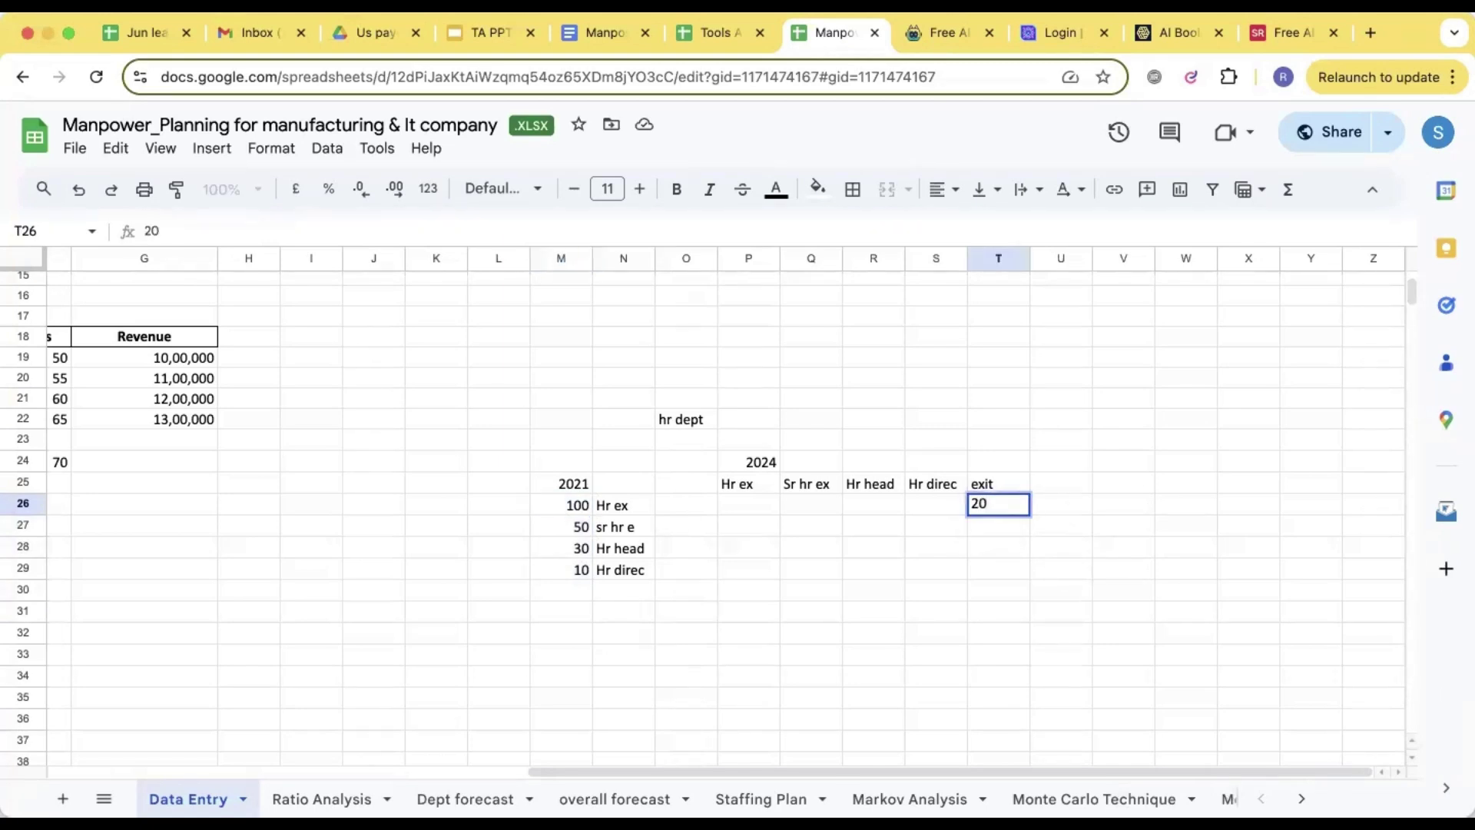
type("30")
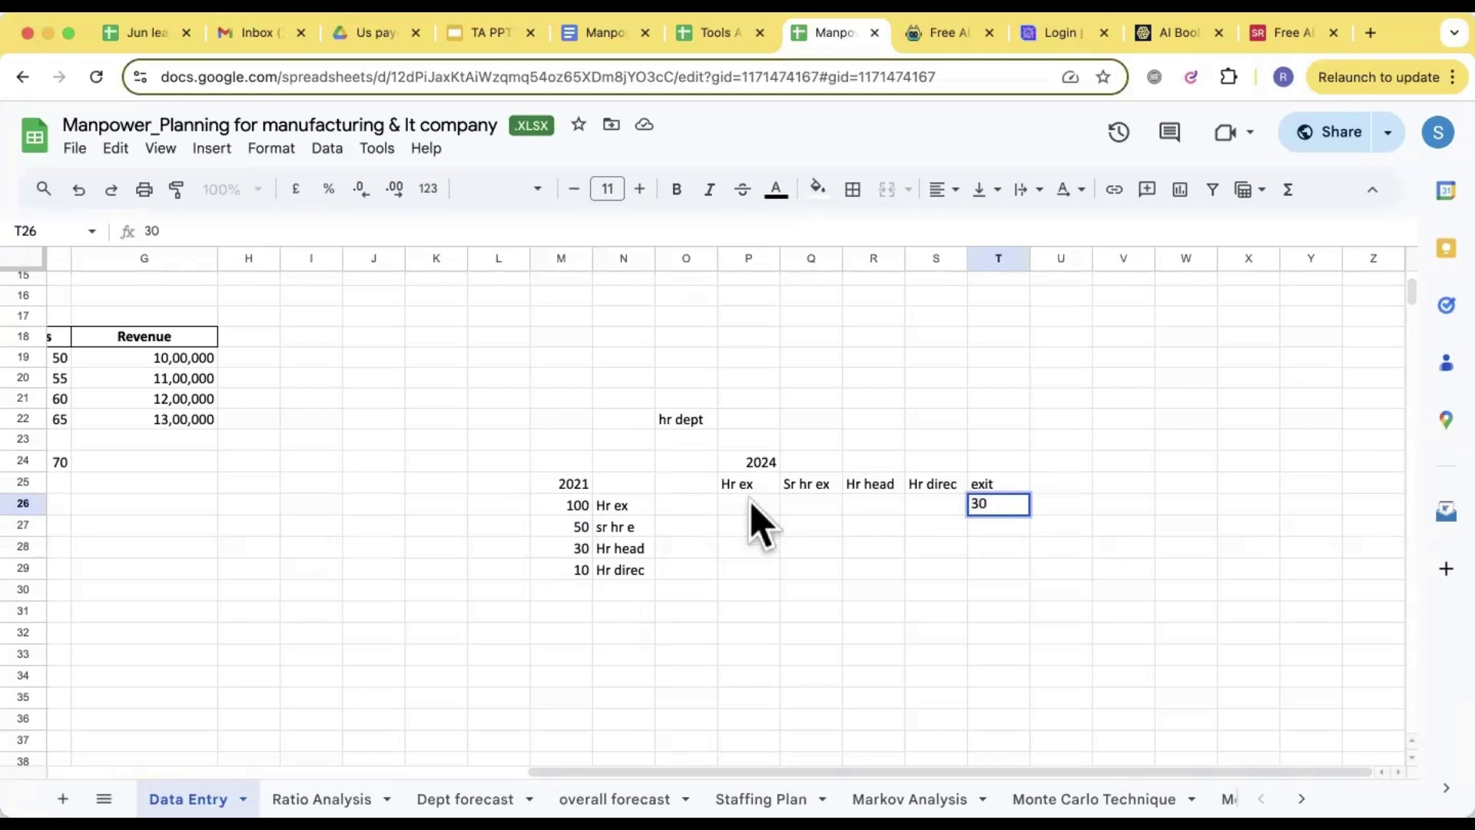
left_click(751, 506)
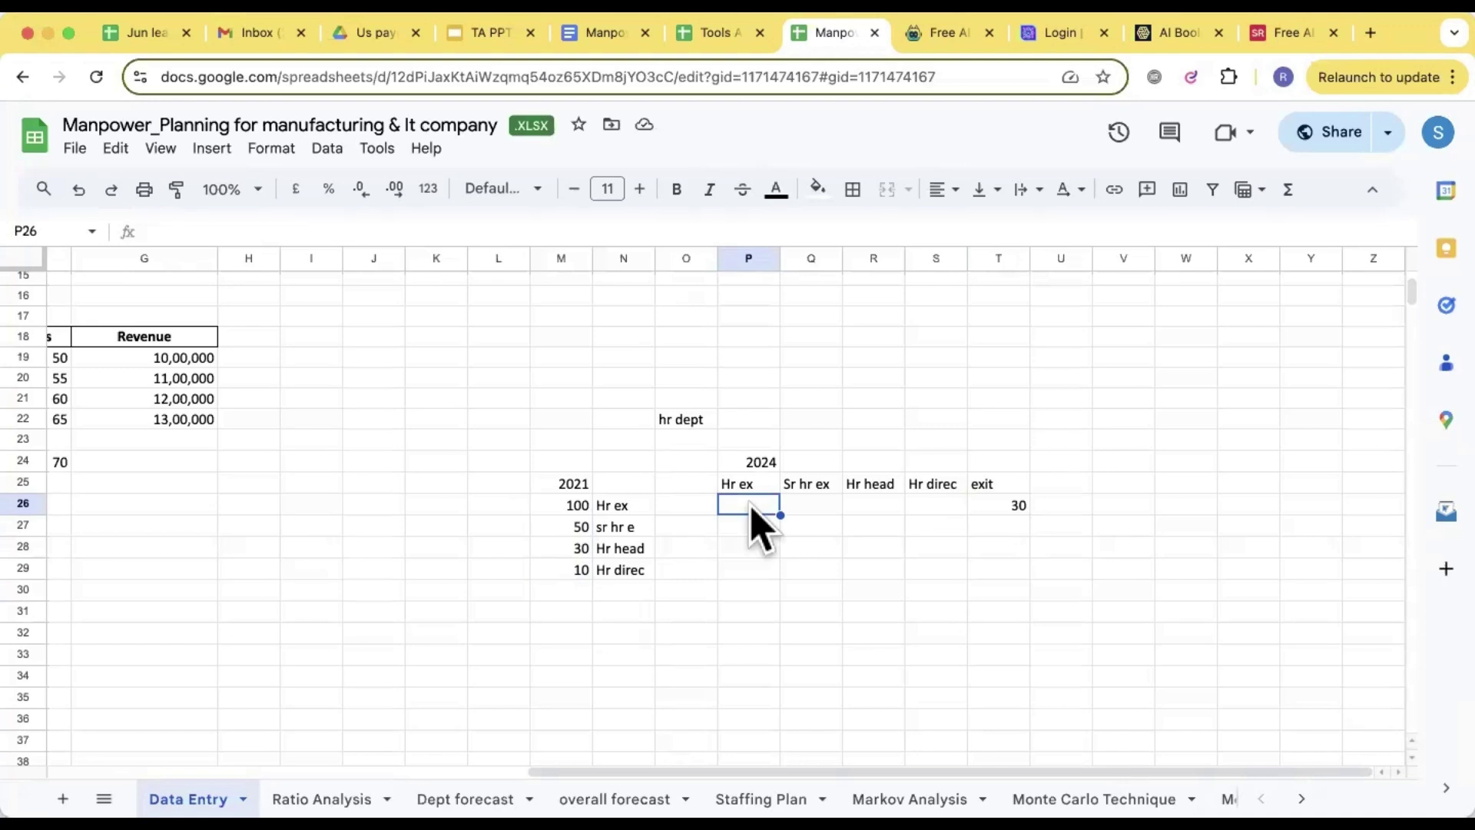
type("70")
key("Tab")
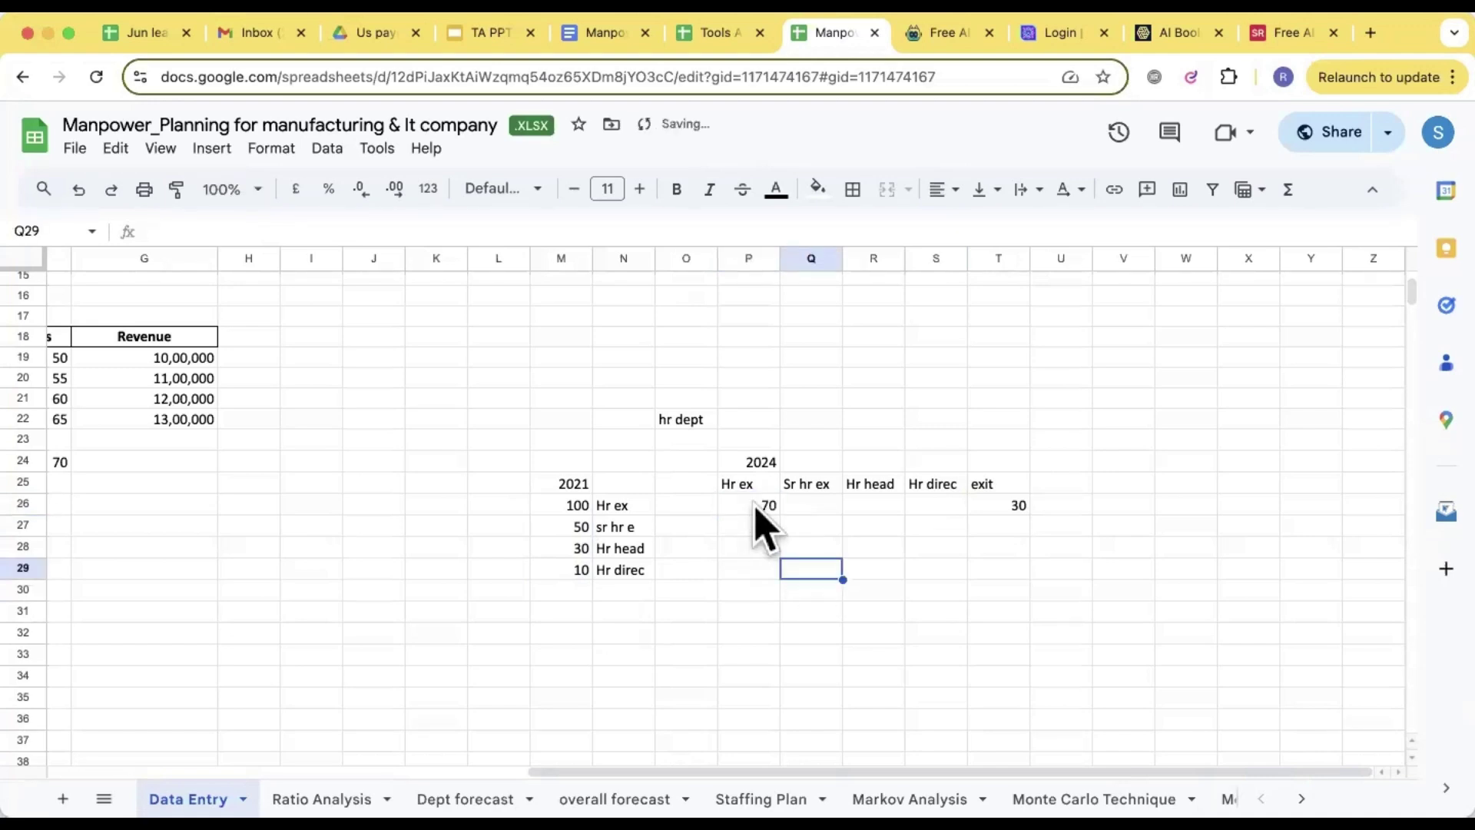
left_click(756, 509)
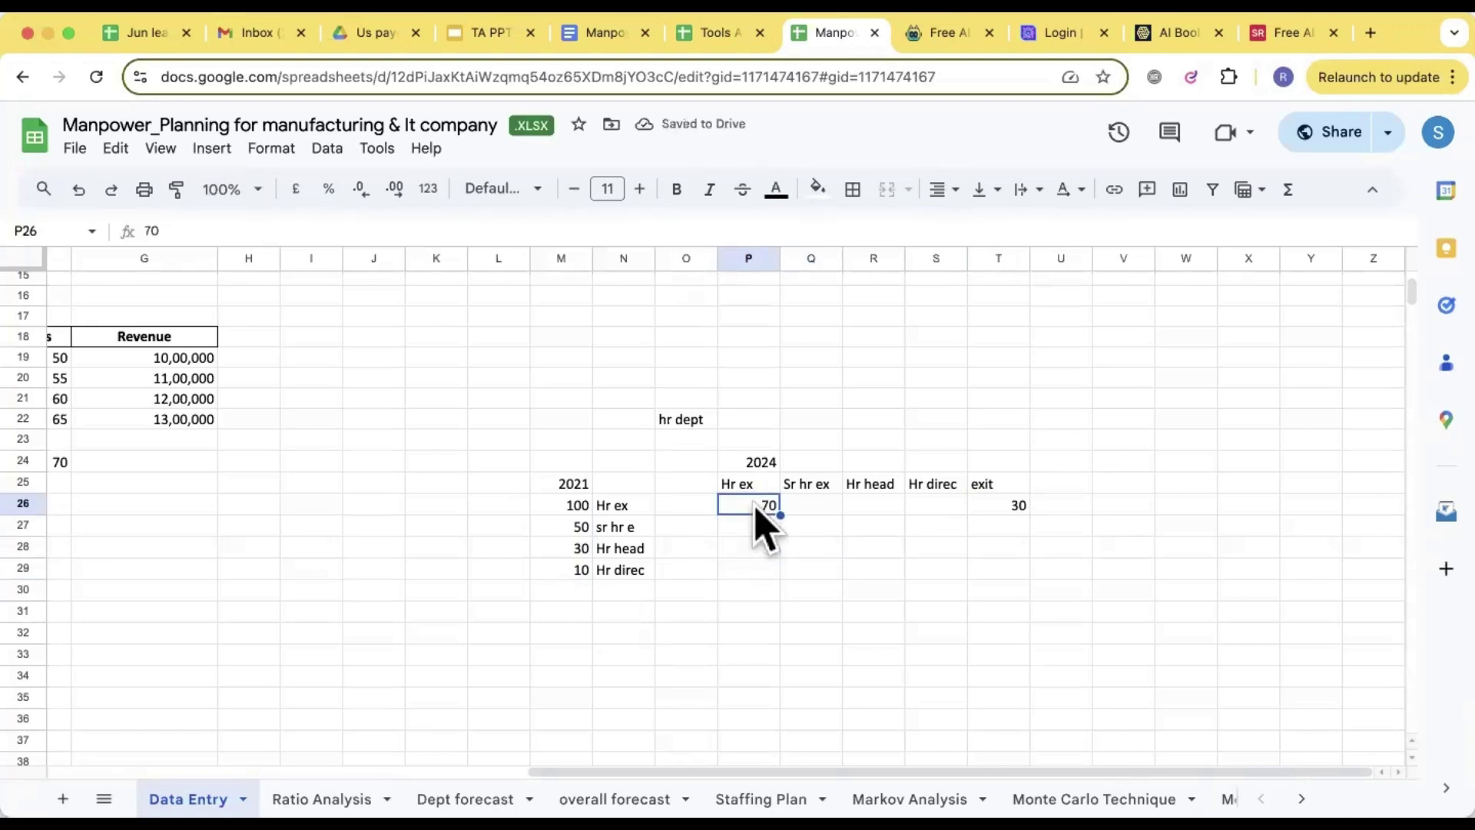
left_click(808, 507)
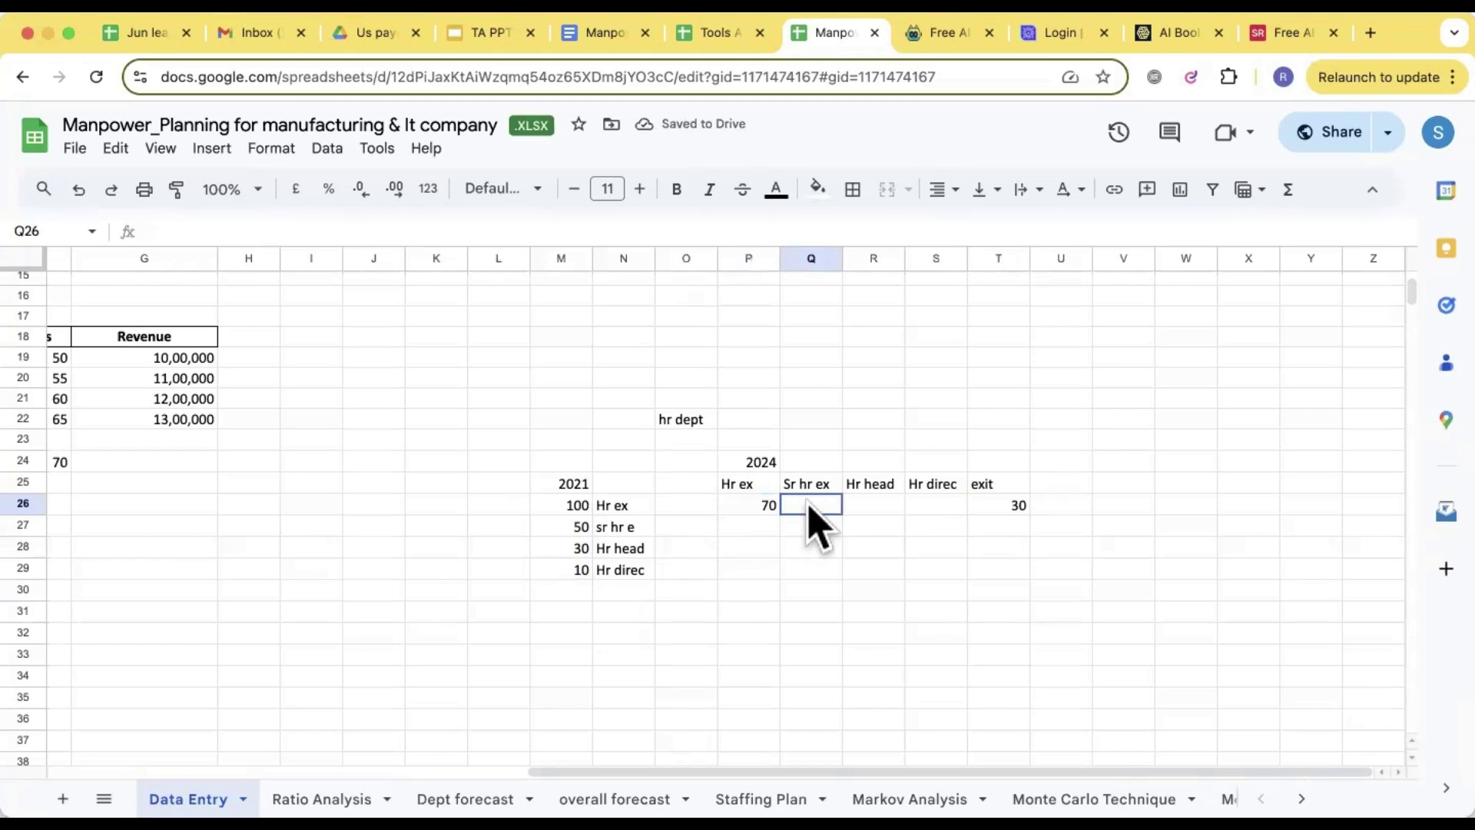
left_click(879, 510)
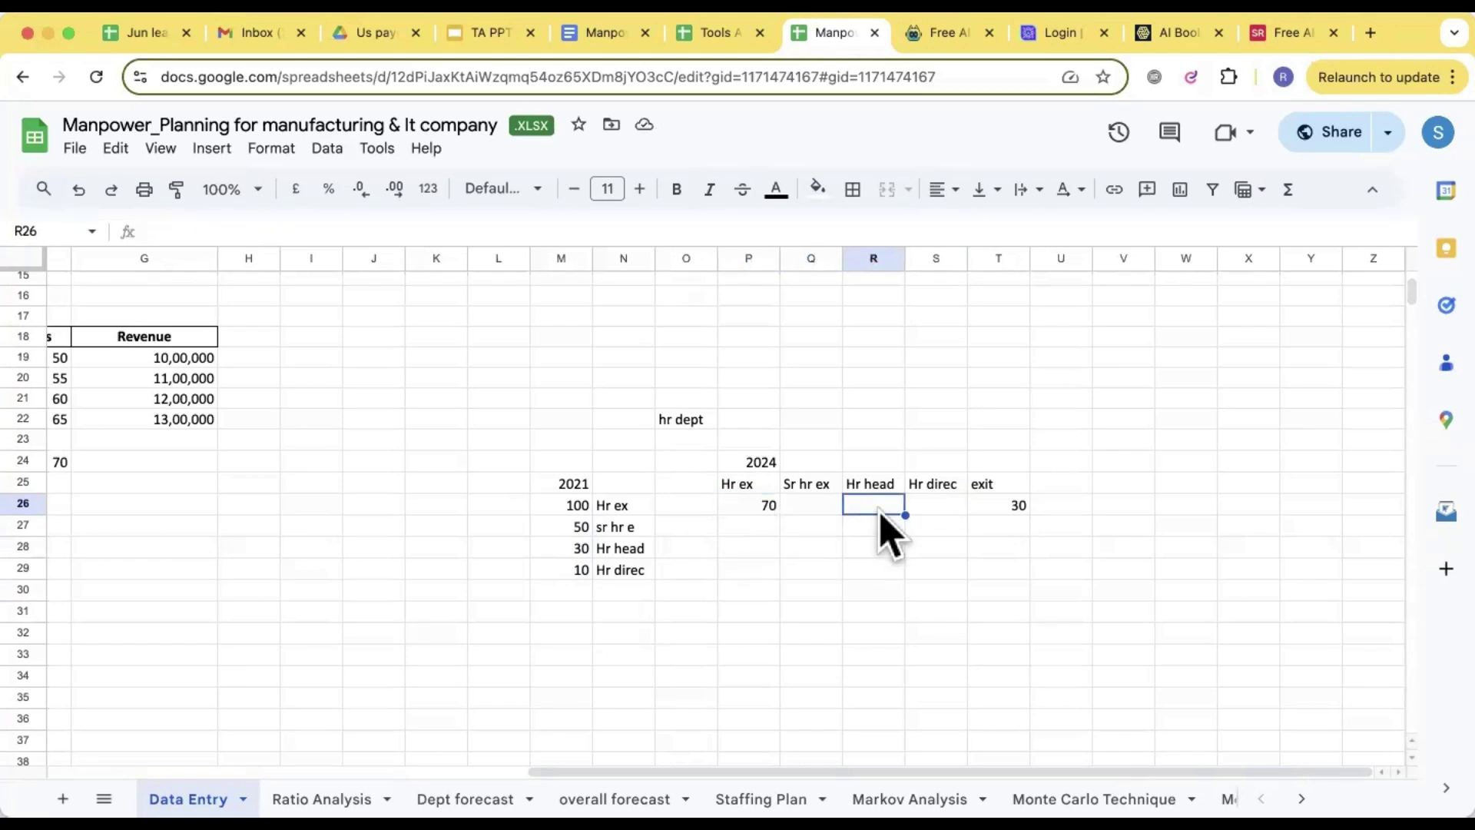
left_click(752, 511)
left_click(876, 511)
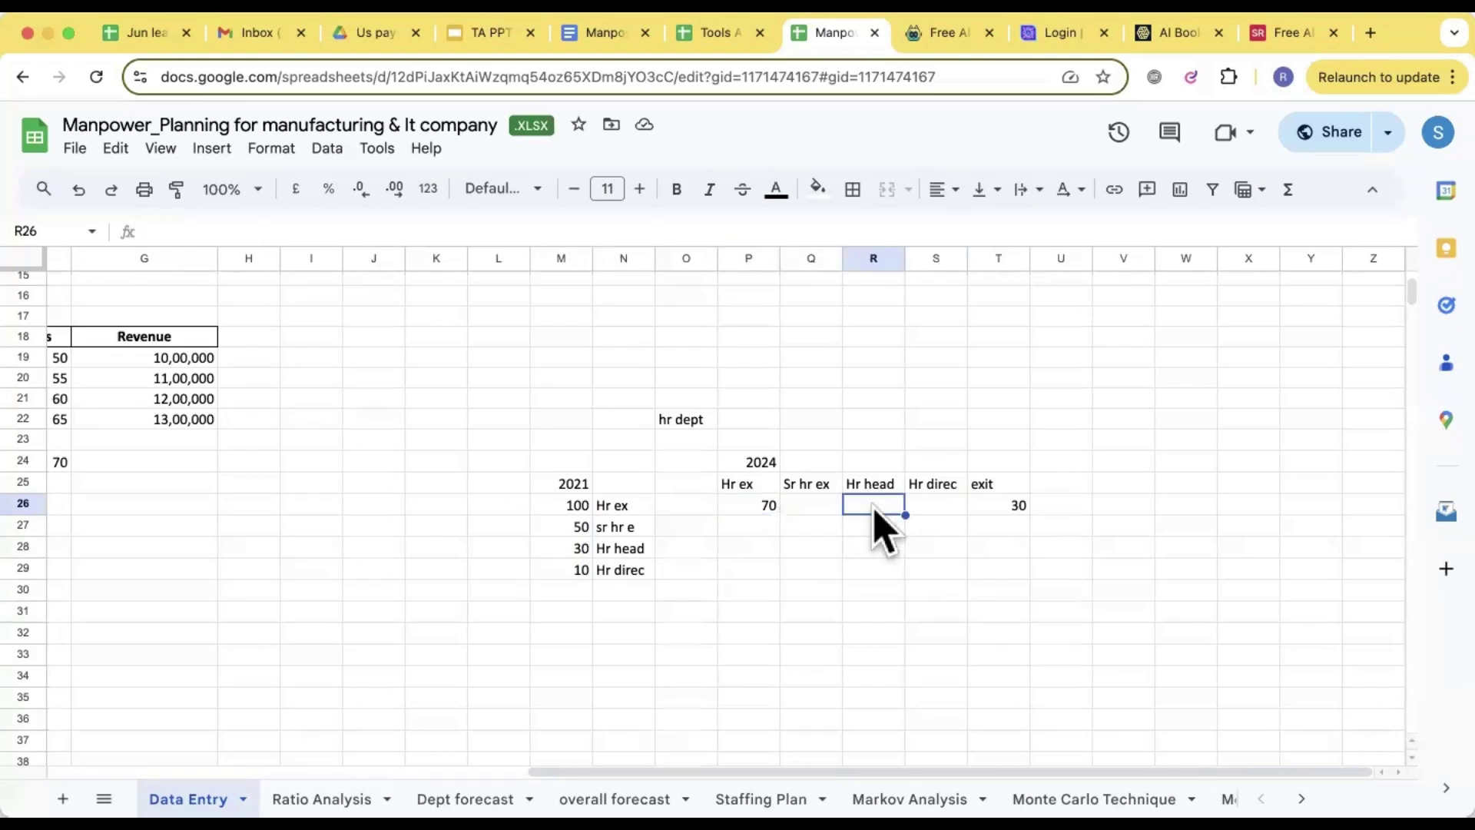
type("2")
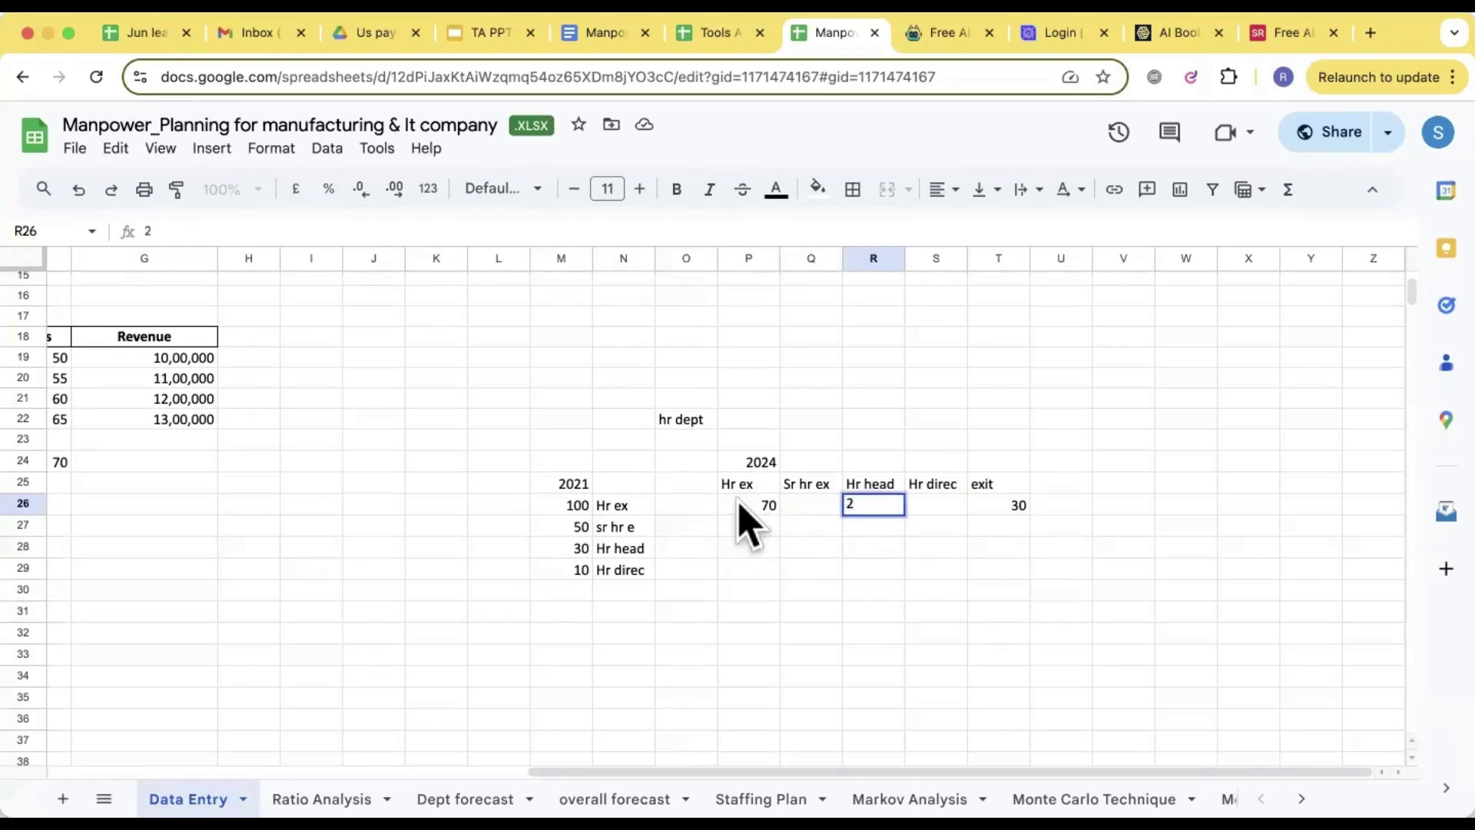
left_click(742, 509)
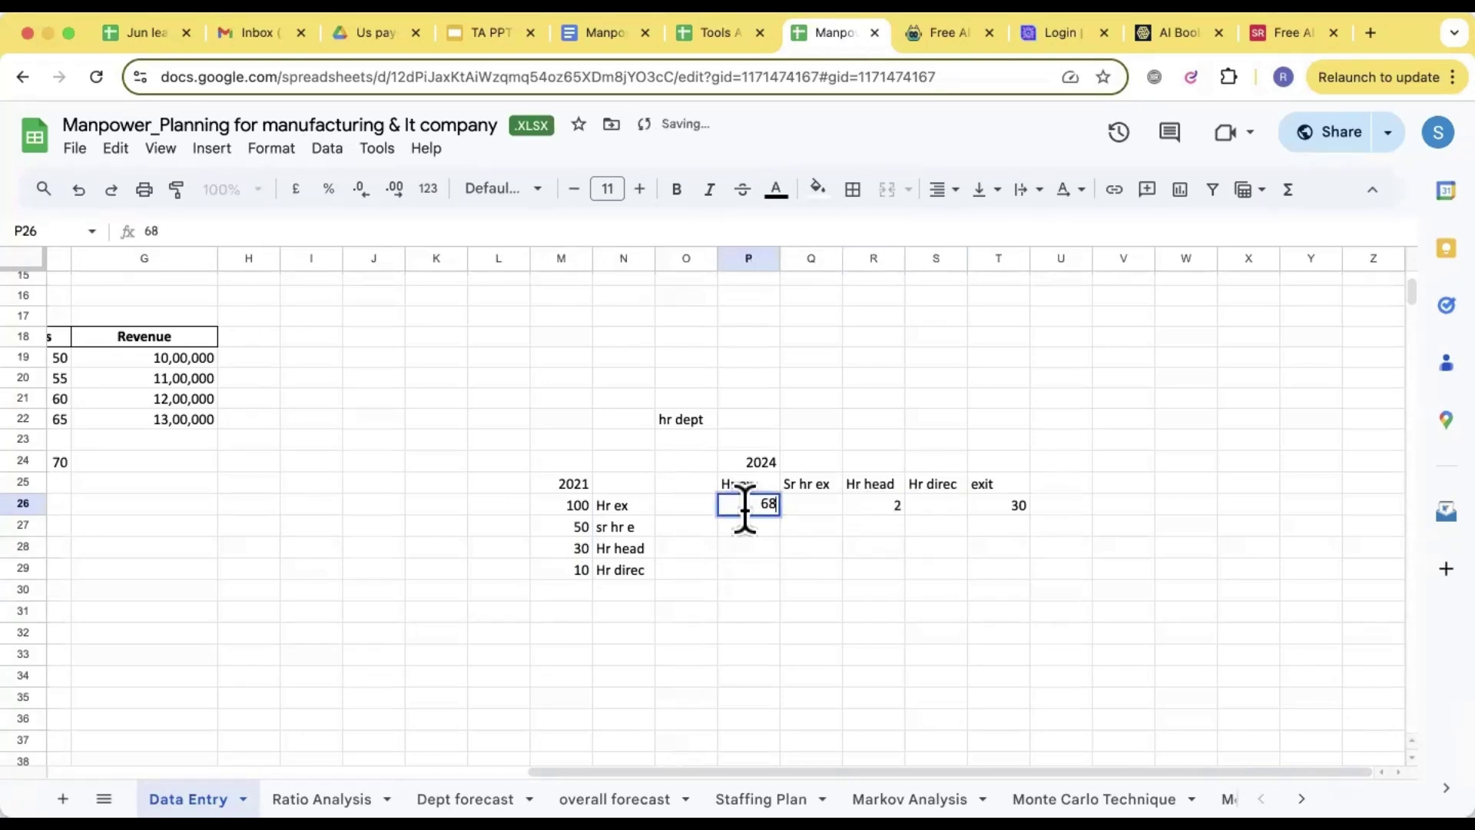
- Set Hr ex's retained count to 60 and its Sr hr ex move to 8
left_click_drag(738, 493, 766, 558)
left_click(768, 505)
type("68")
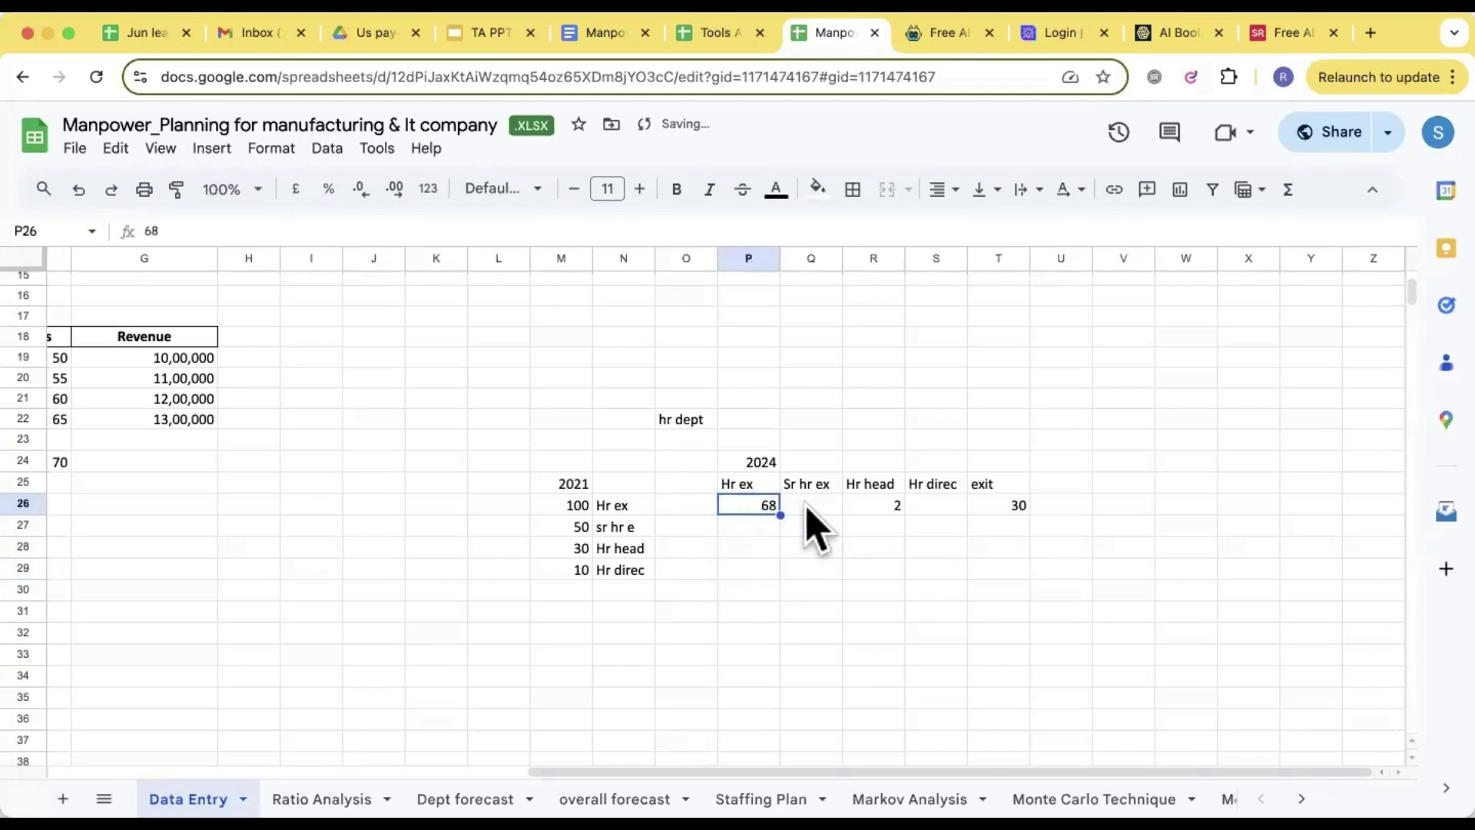
left_click(810, 517)
type("8")
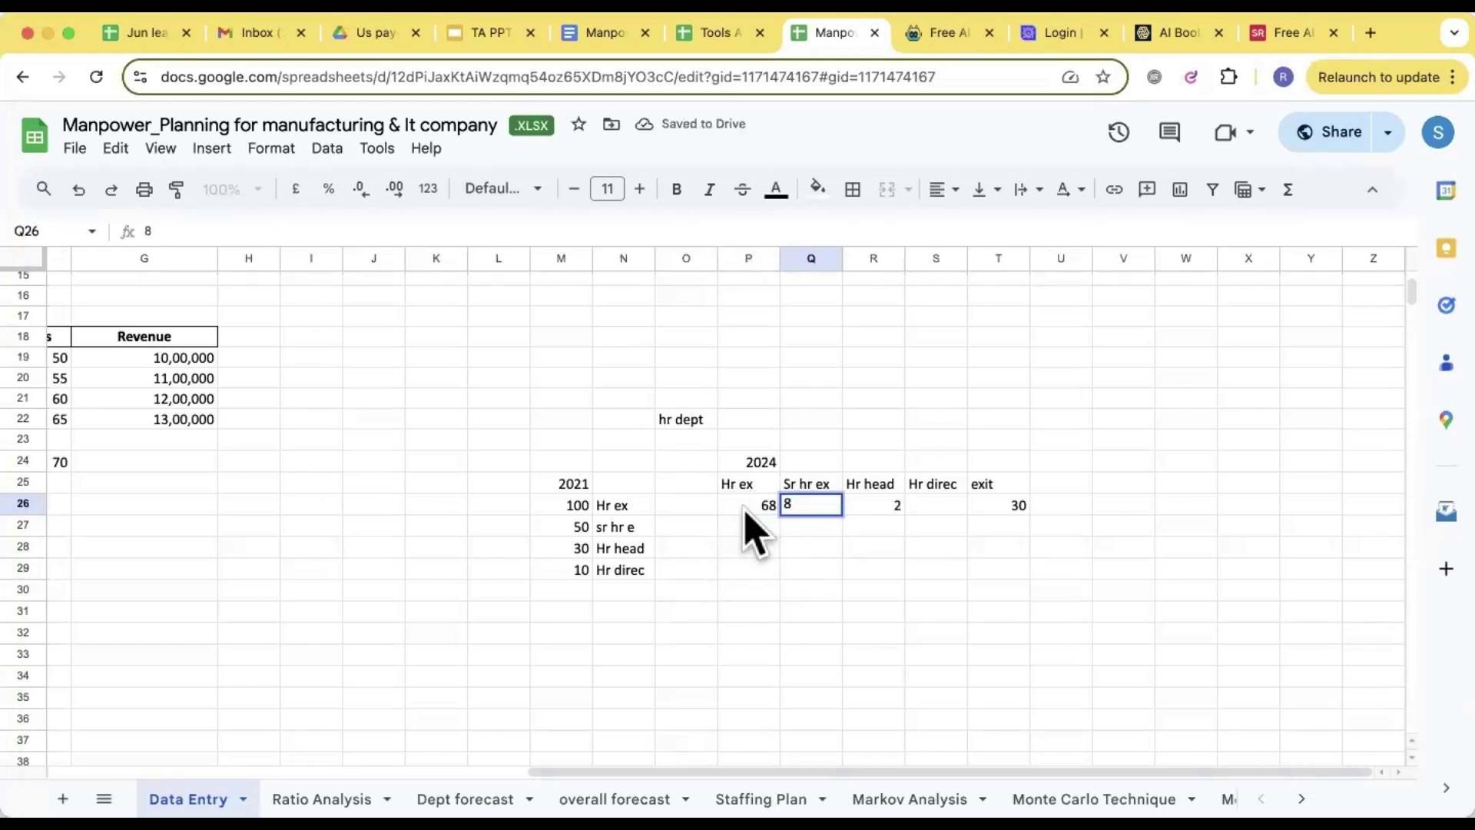
left_click(749, 507)
type("60")
left_click(828, 573)
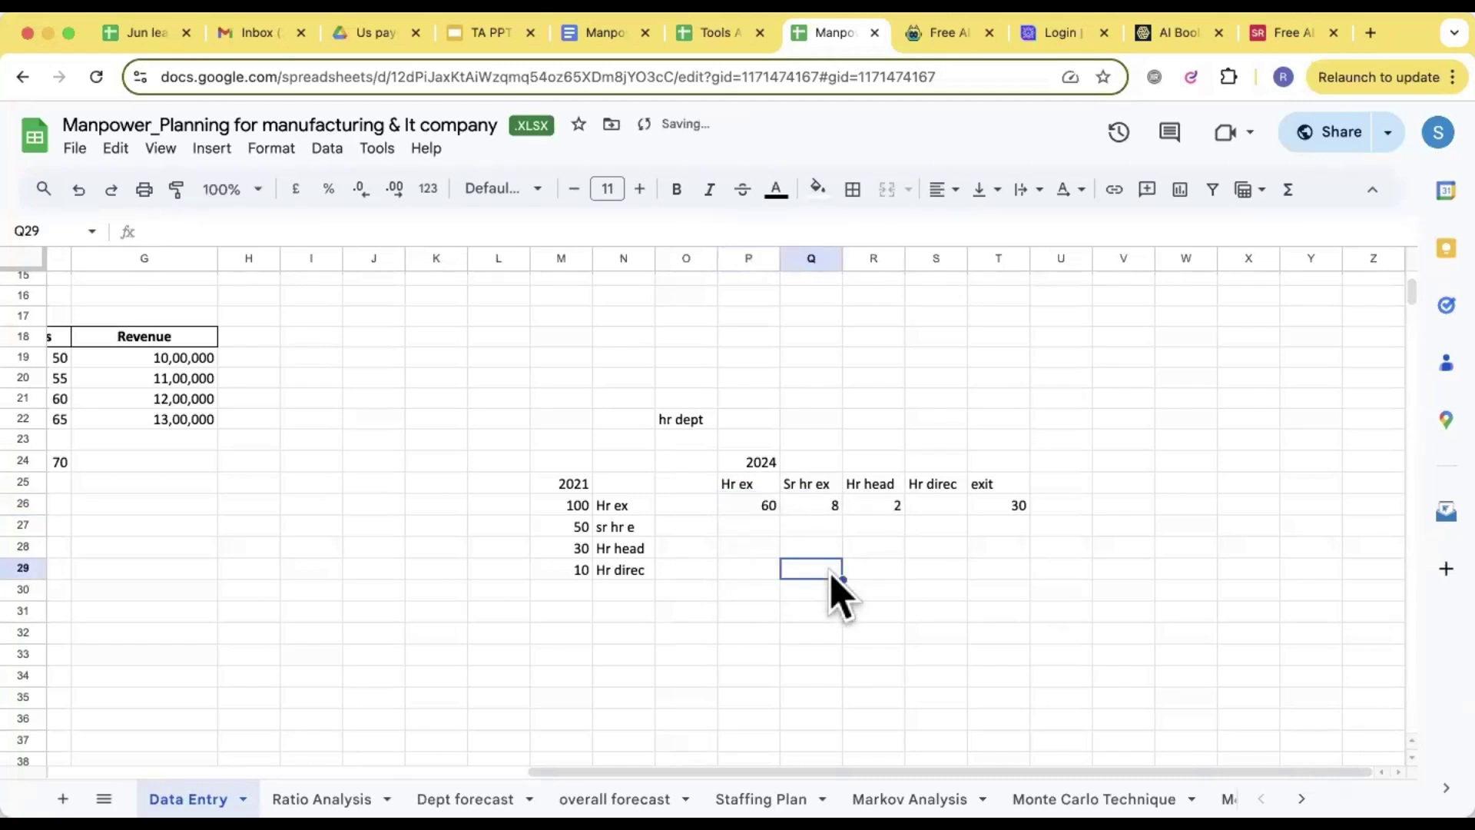
left_click(570, 527)
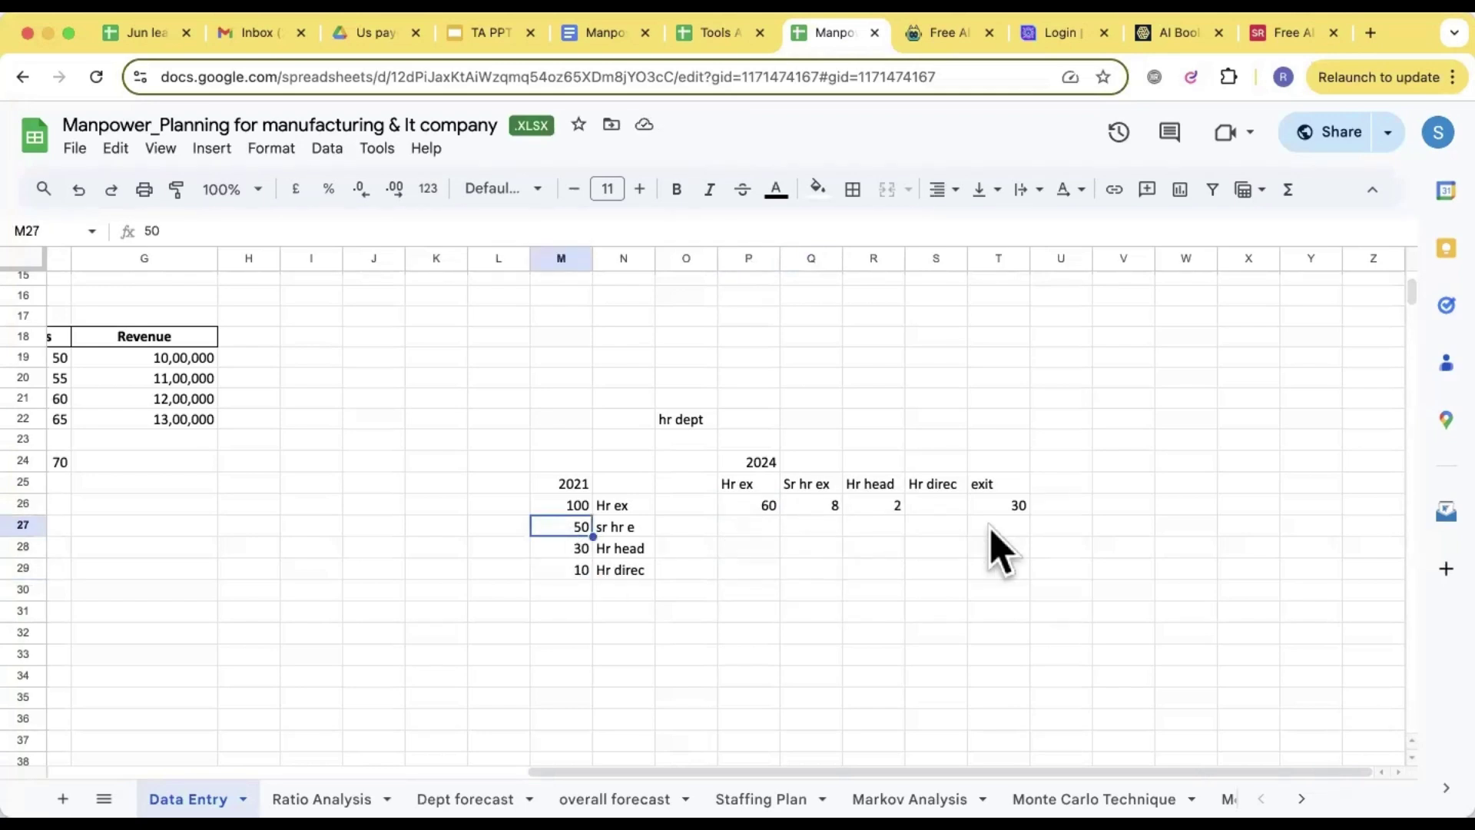
- Compute Hr ex retention in P30 with =60/100*100, giving 60
left_click(752, 596)
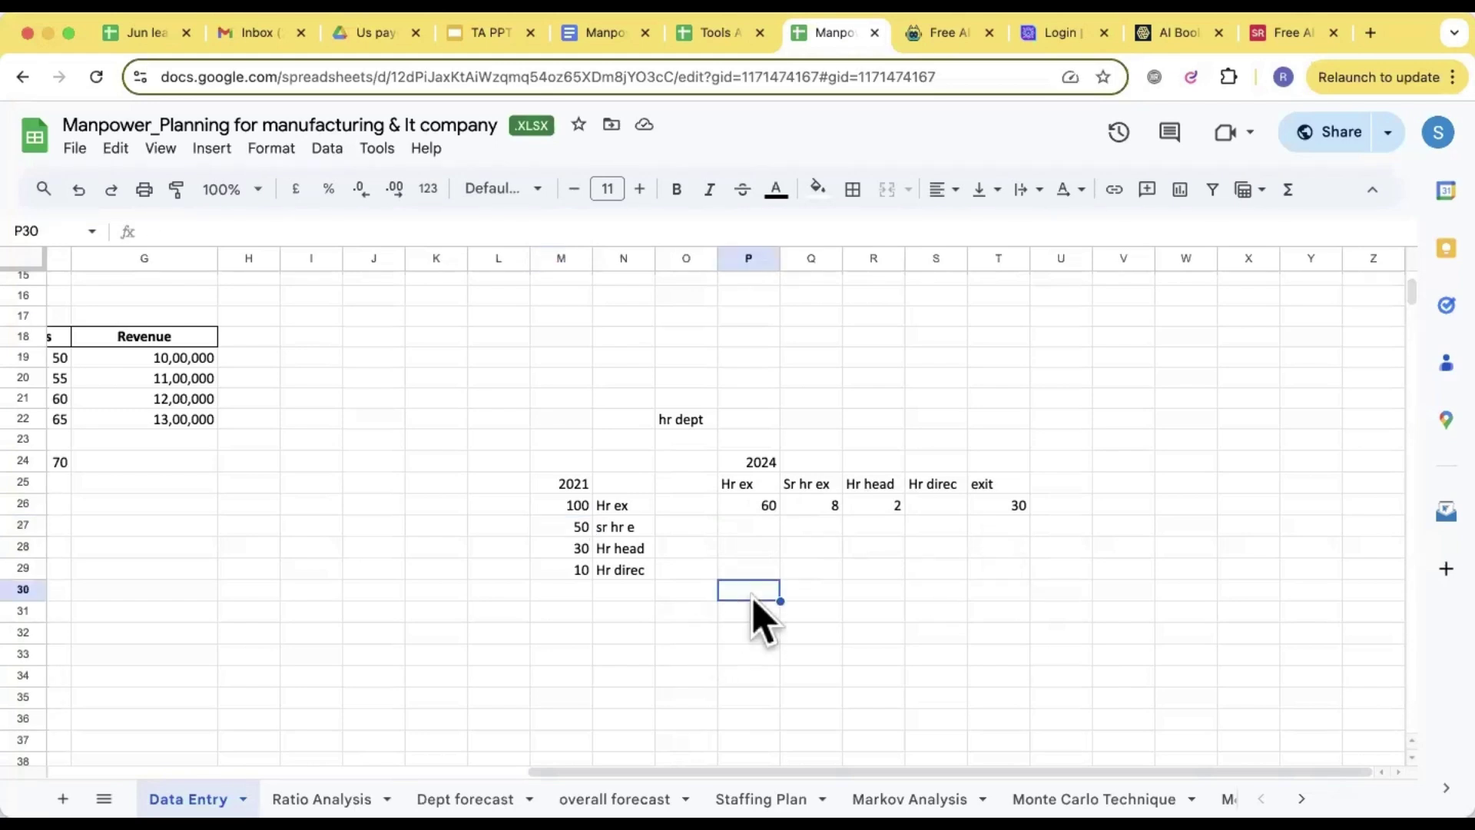
type("=60")
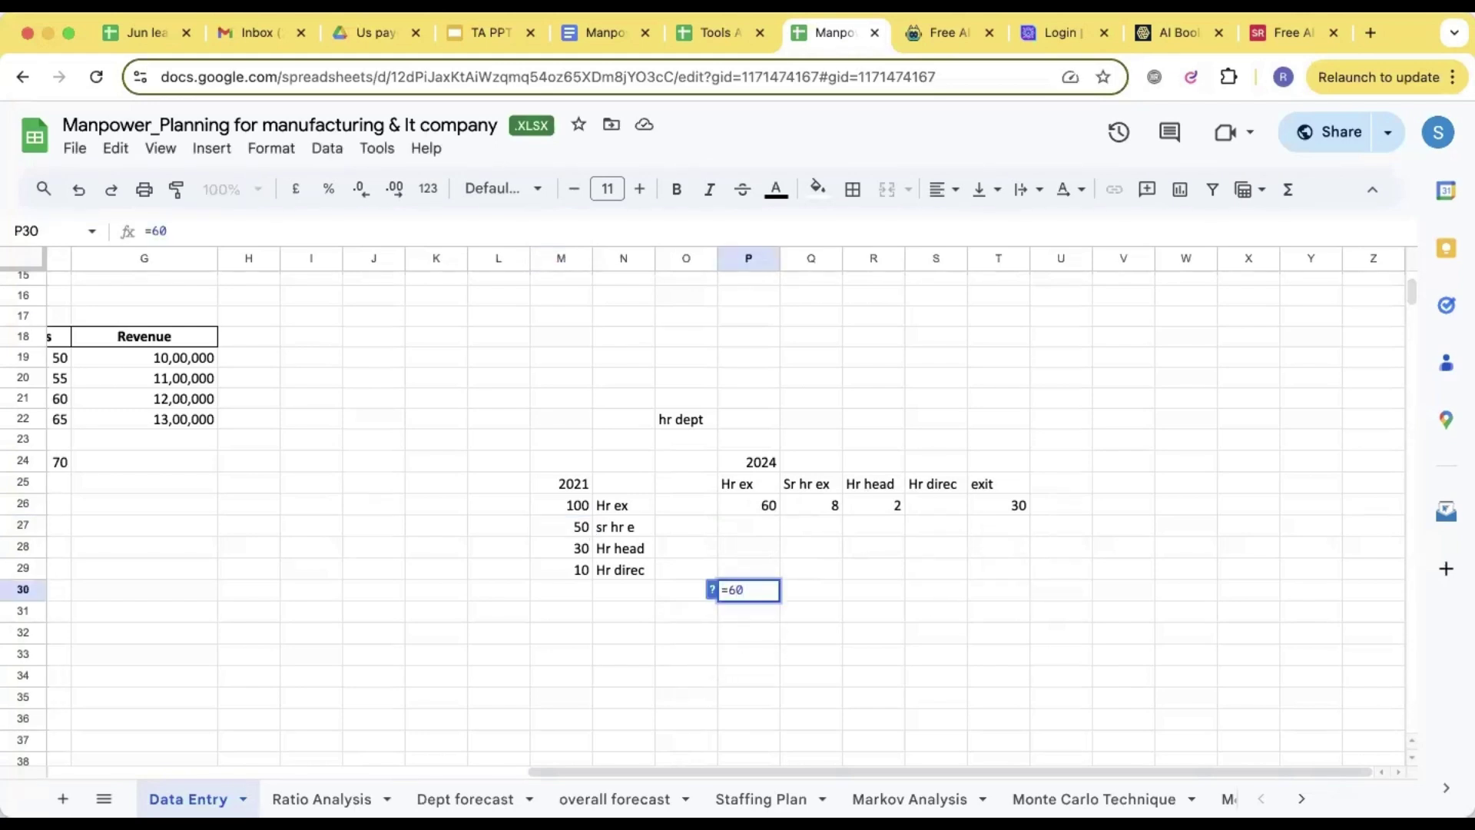
type("/100*100")
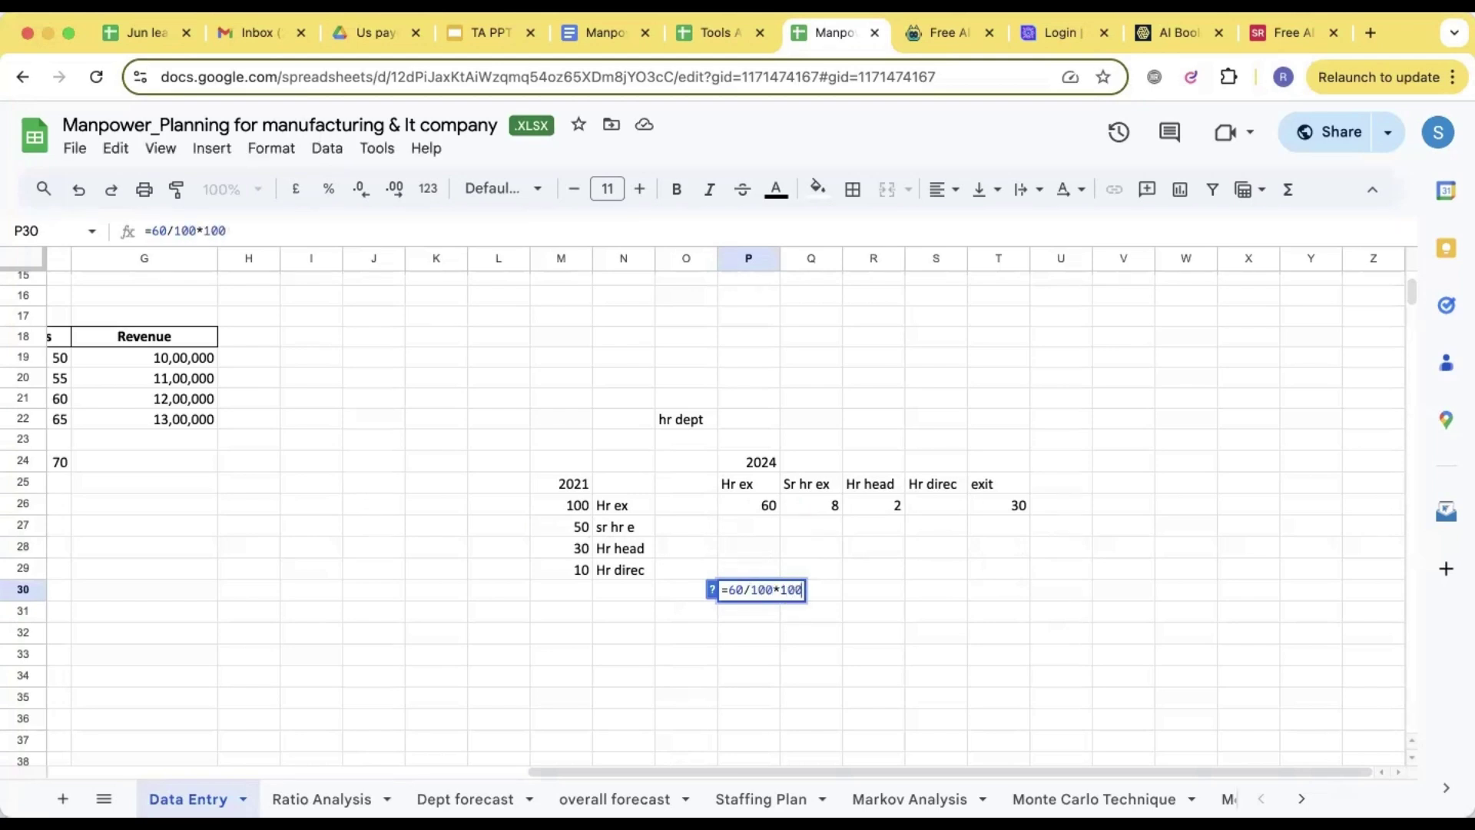
key("Return")
left_click(749, 590)
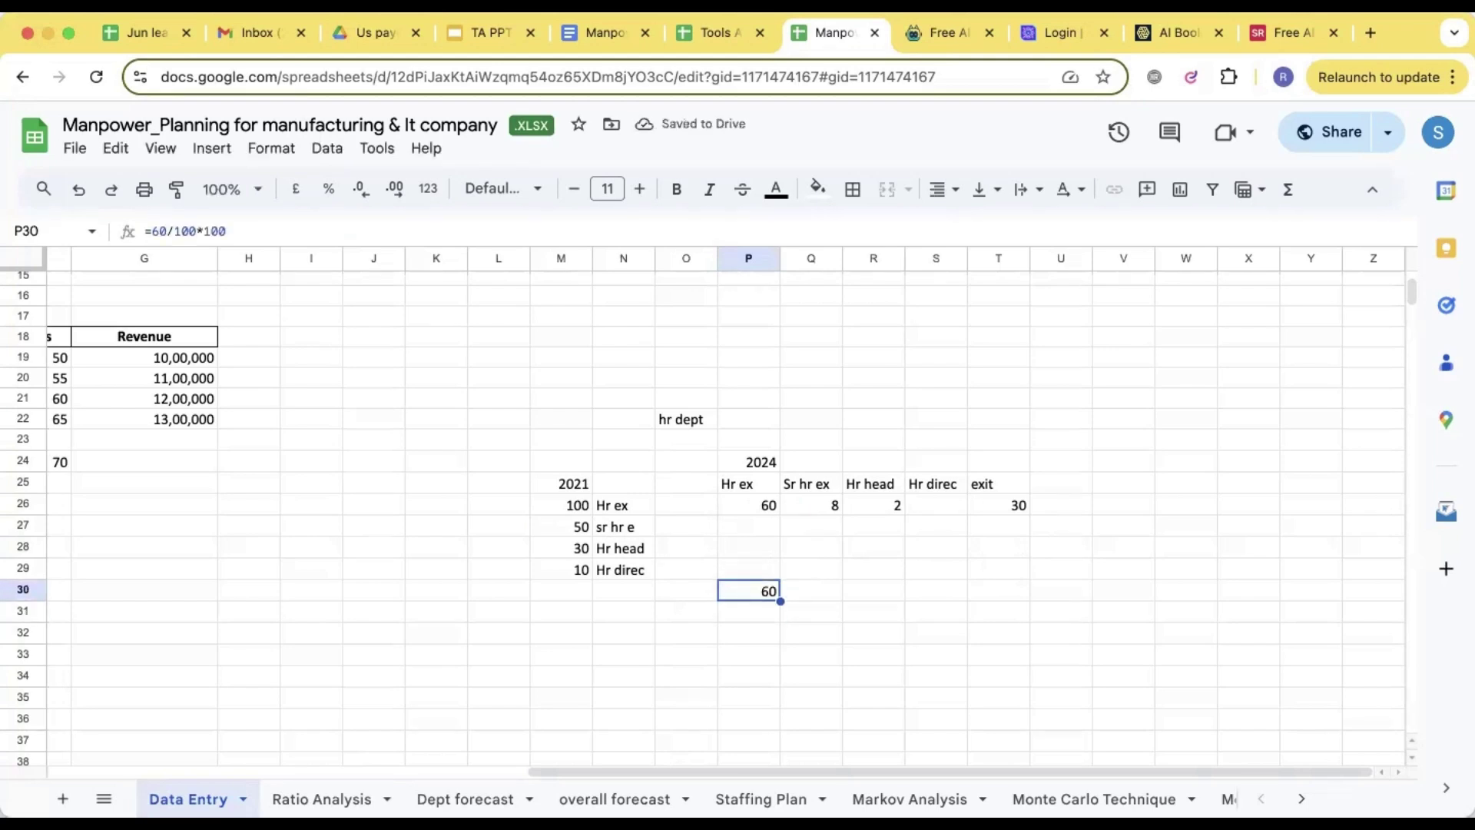
key("Right")
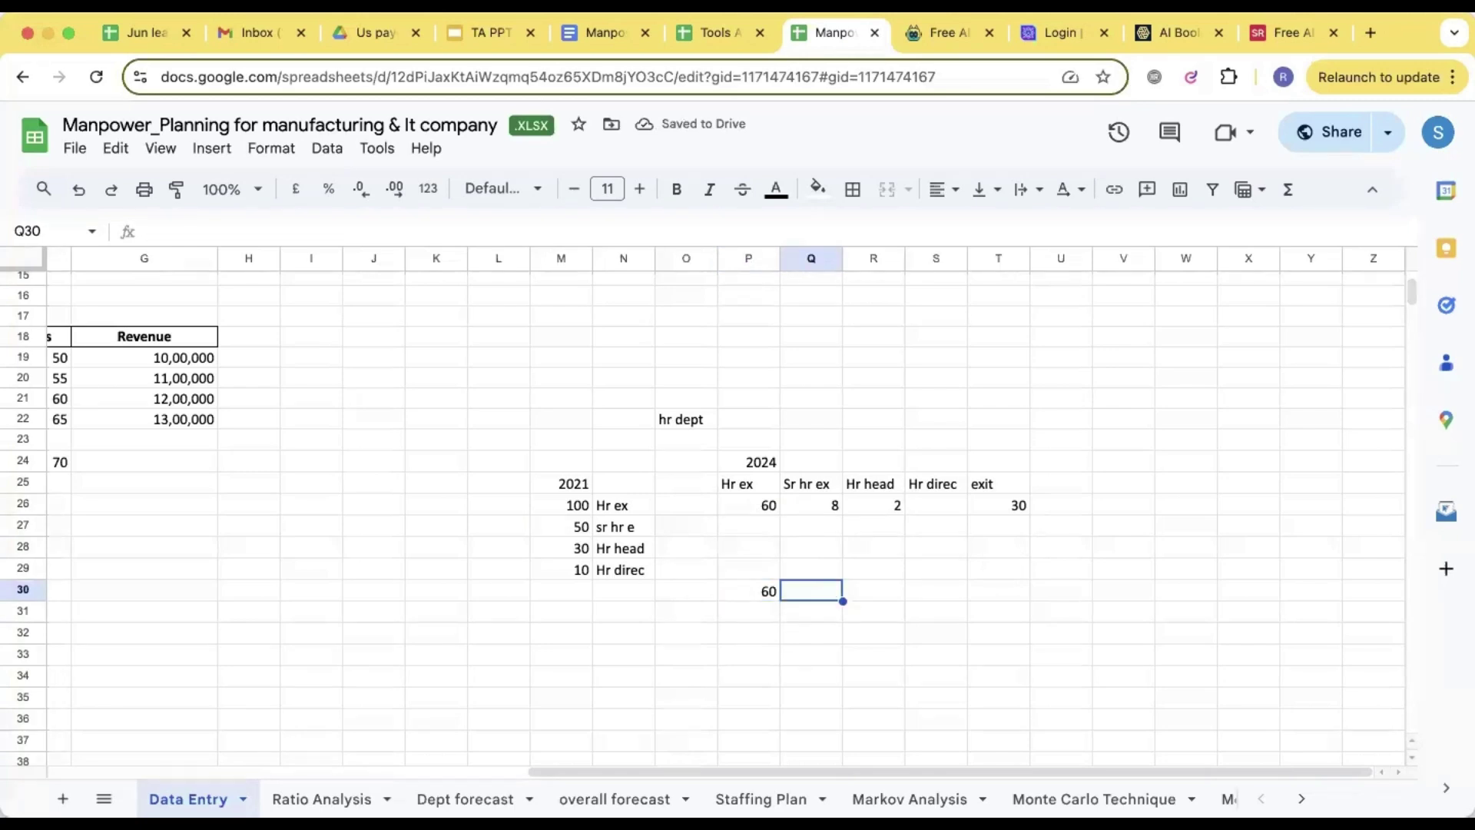
left_click(581, 530)
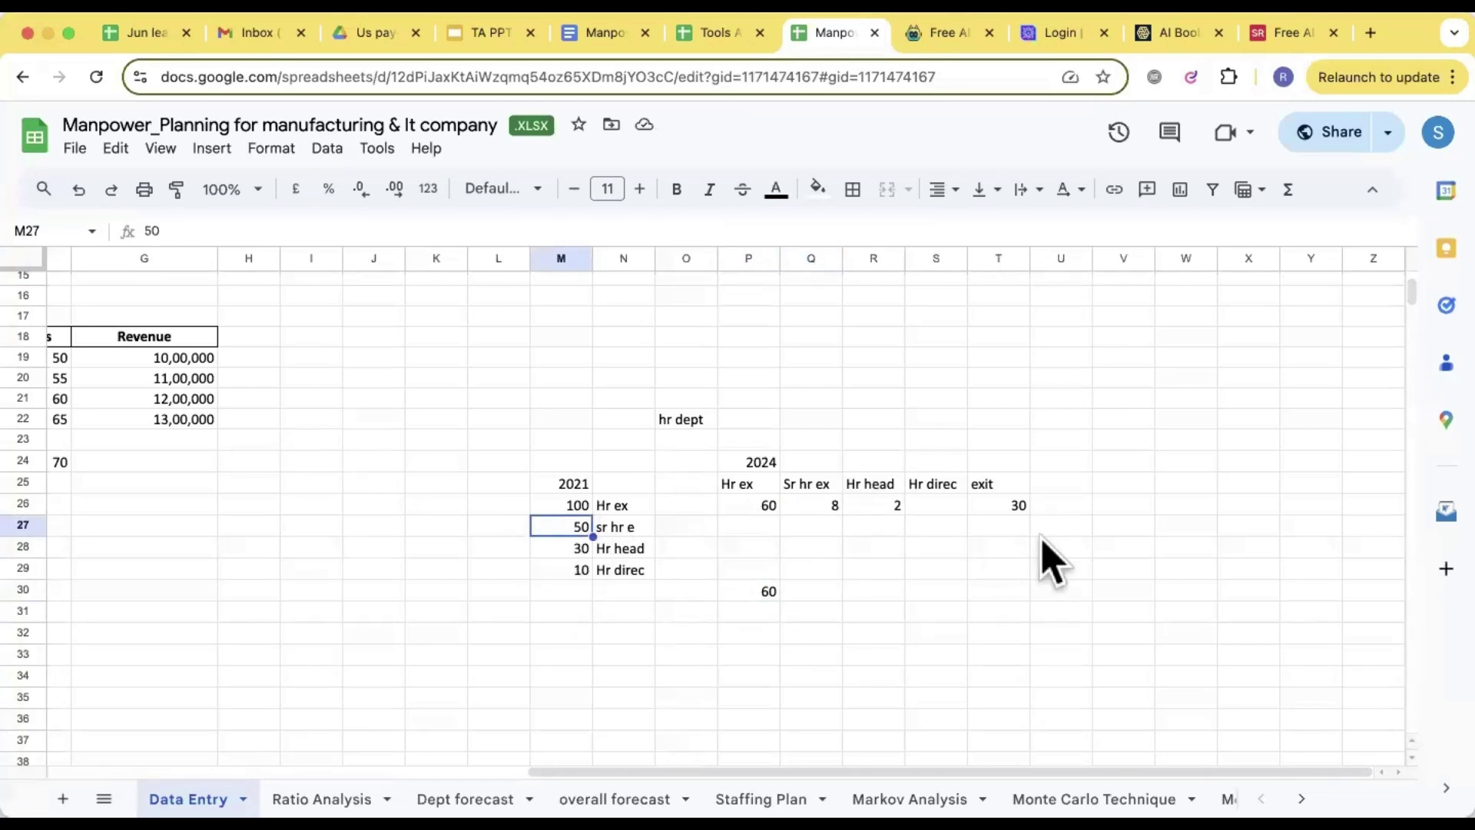
- Enter sr hr e's 20 exits and 30 retained, and =38/50*100 (76) in Q30
left_click(1013, 529)
type("20")
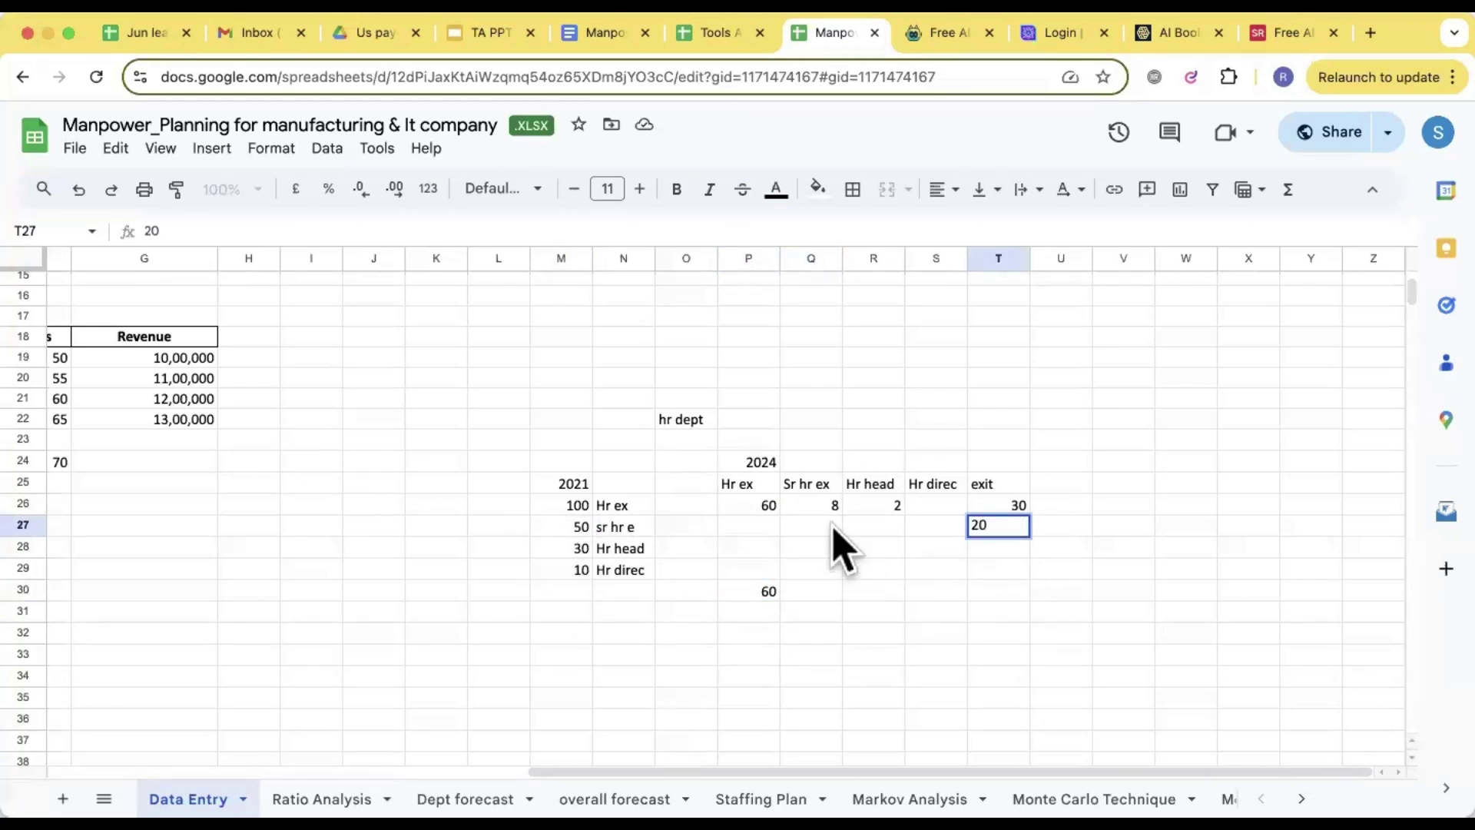
left_click(836, 528)
type("30")
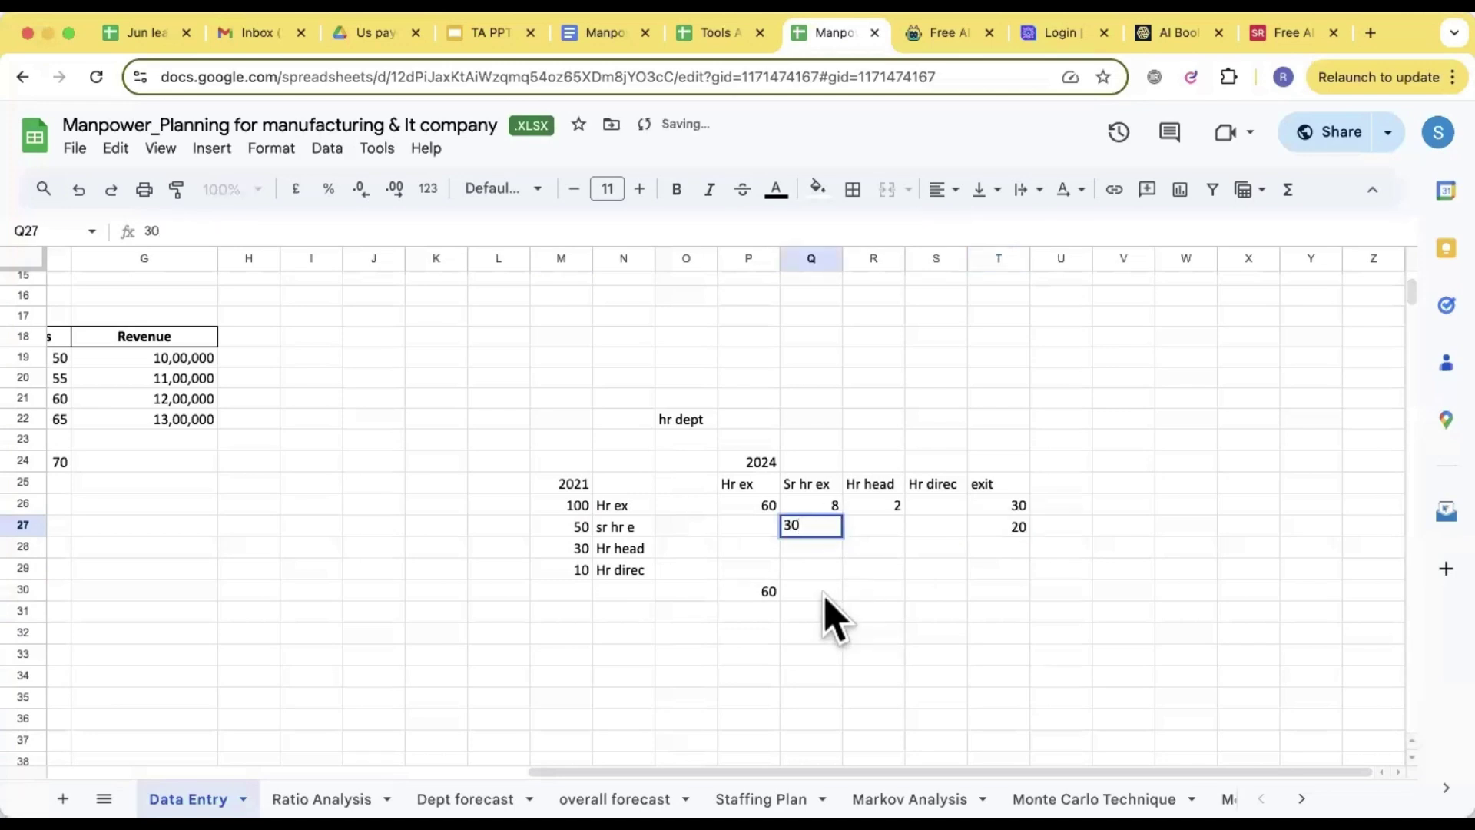
left_click(824, 595)
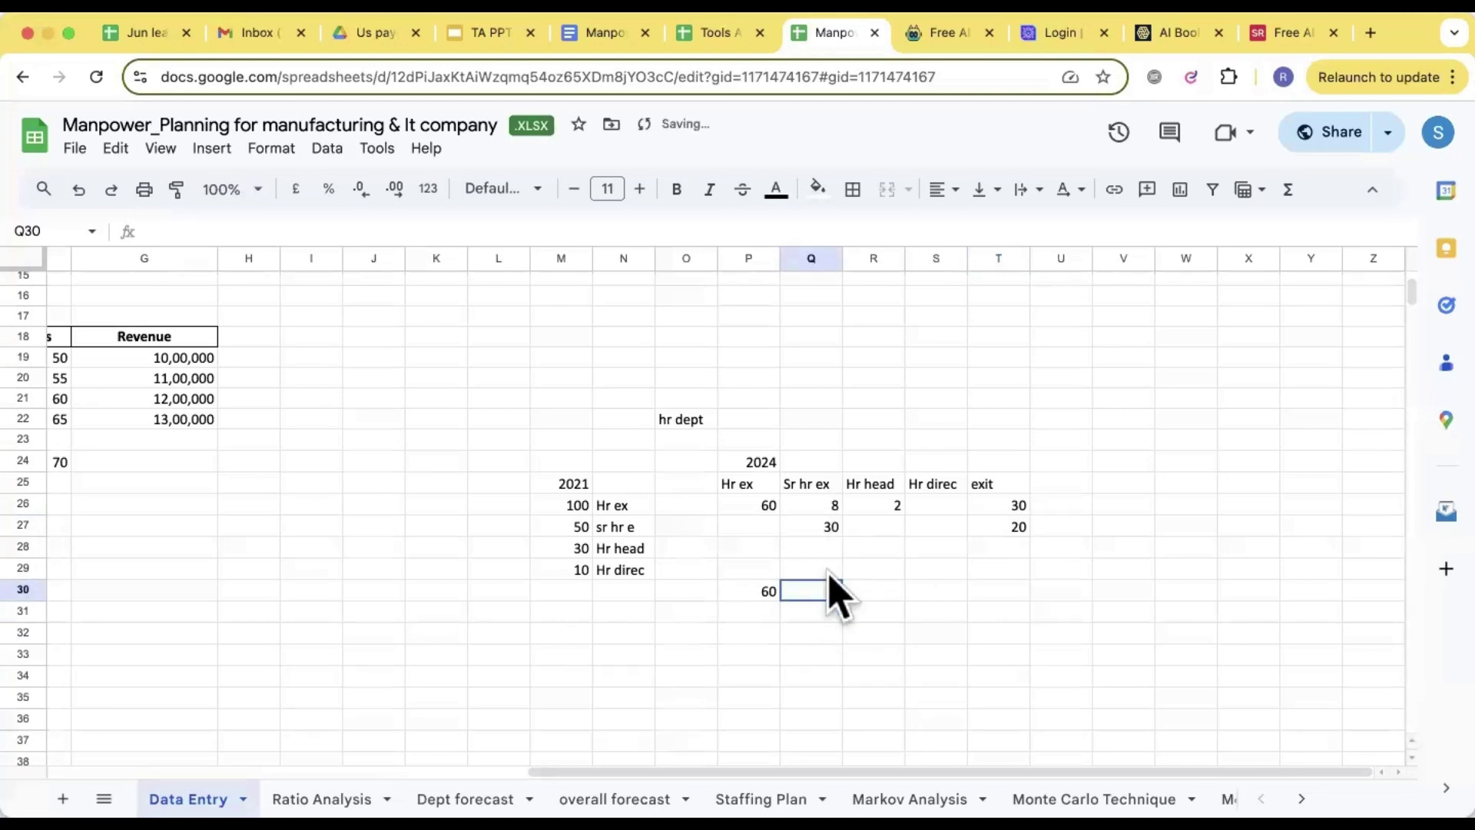
type("=3")
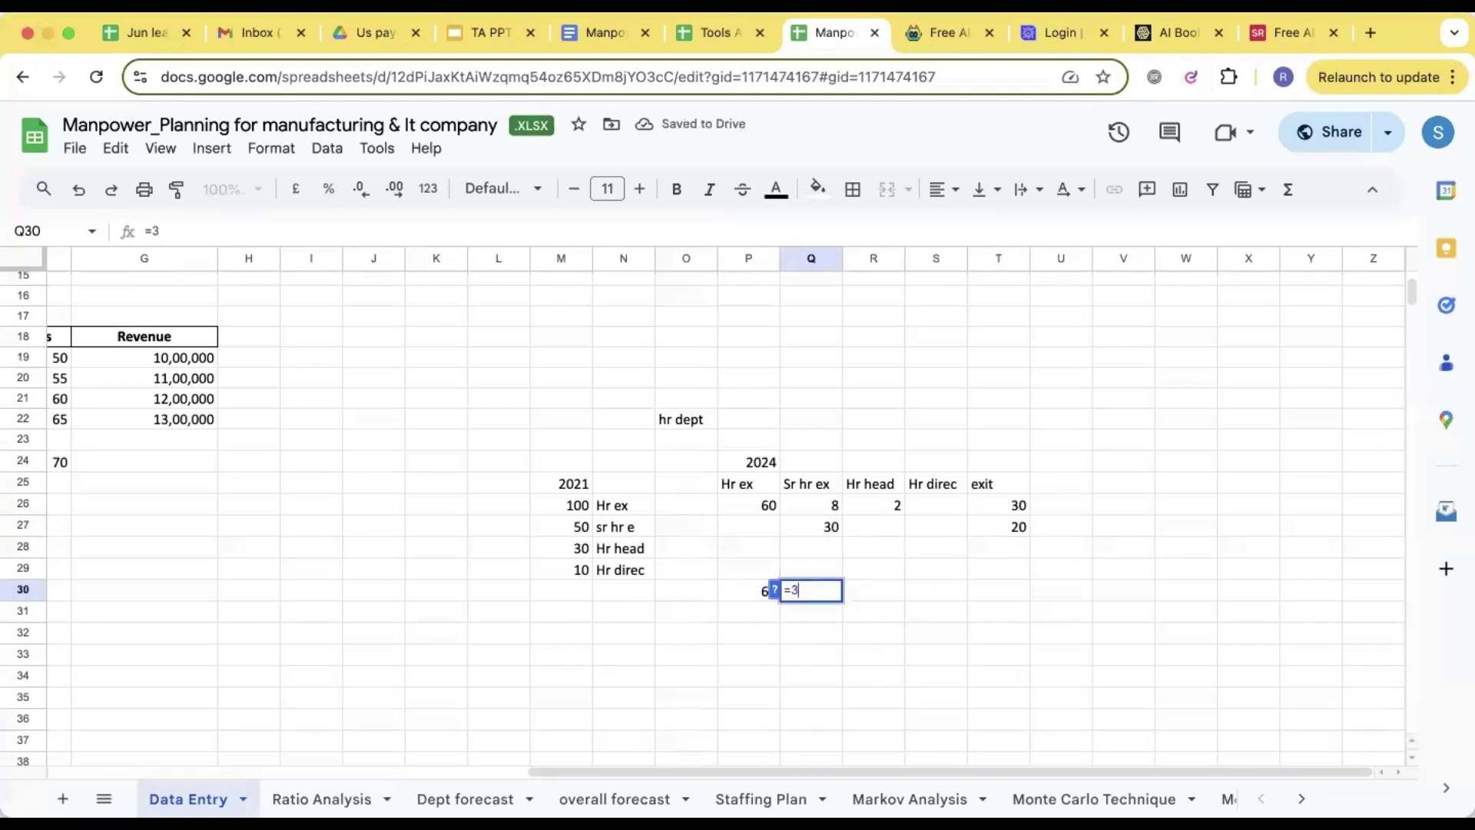
type("8/")
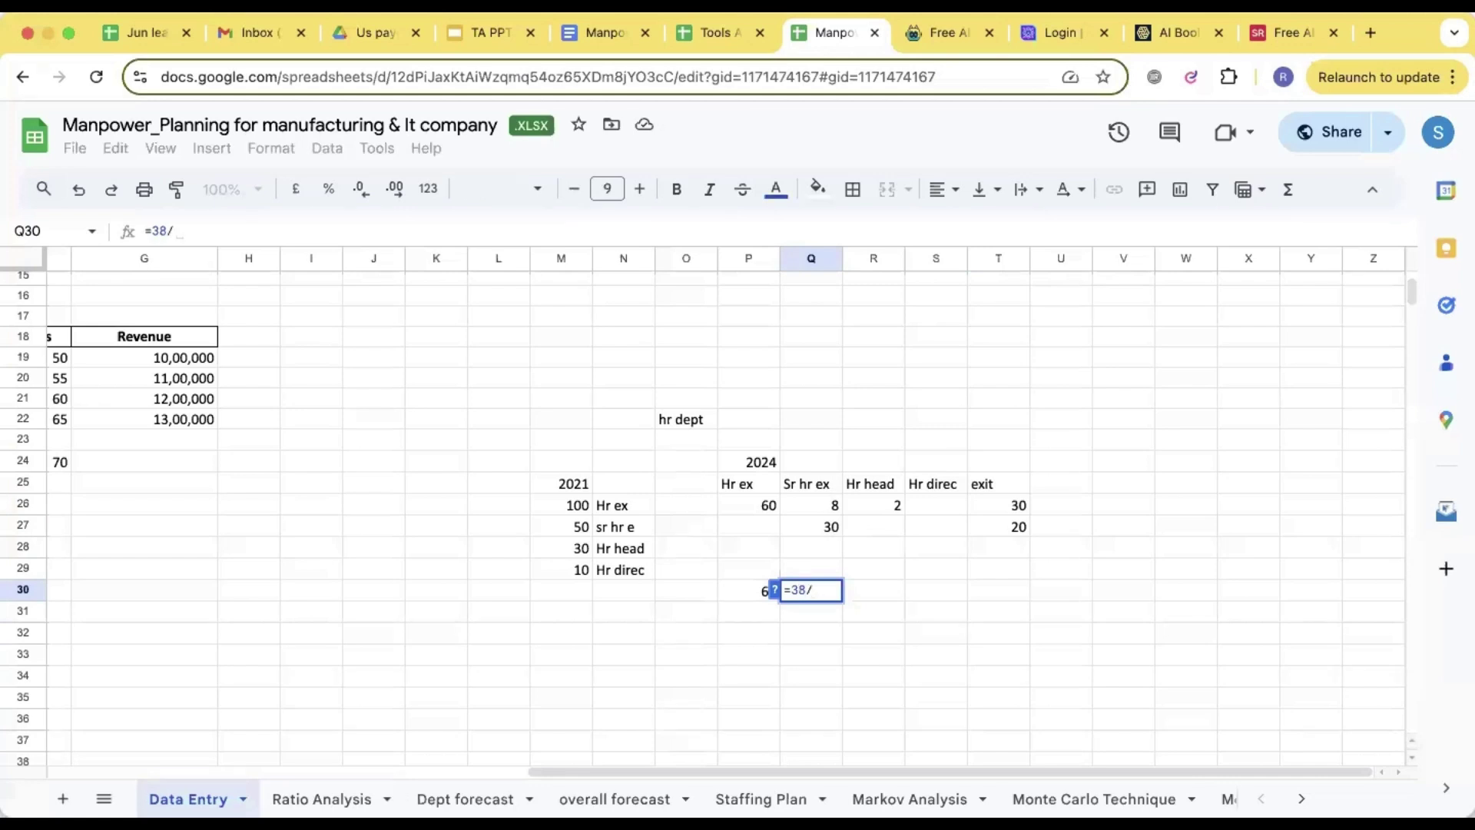
type("50*100")
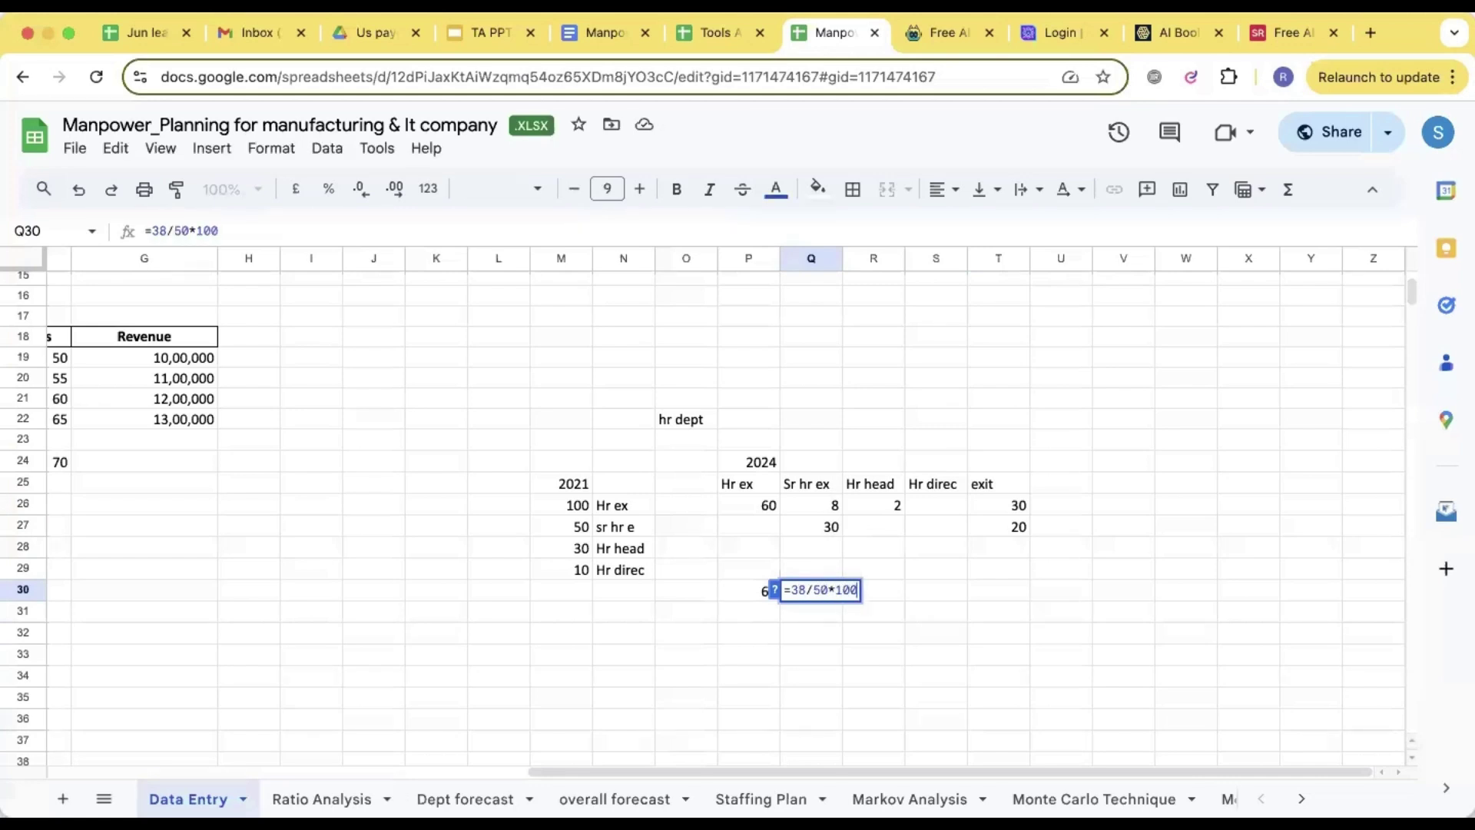
key("Return")
key("Up")
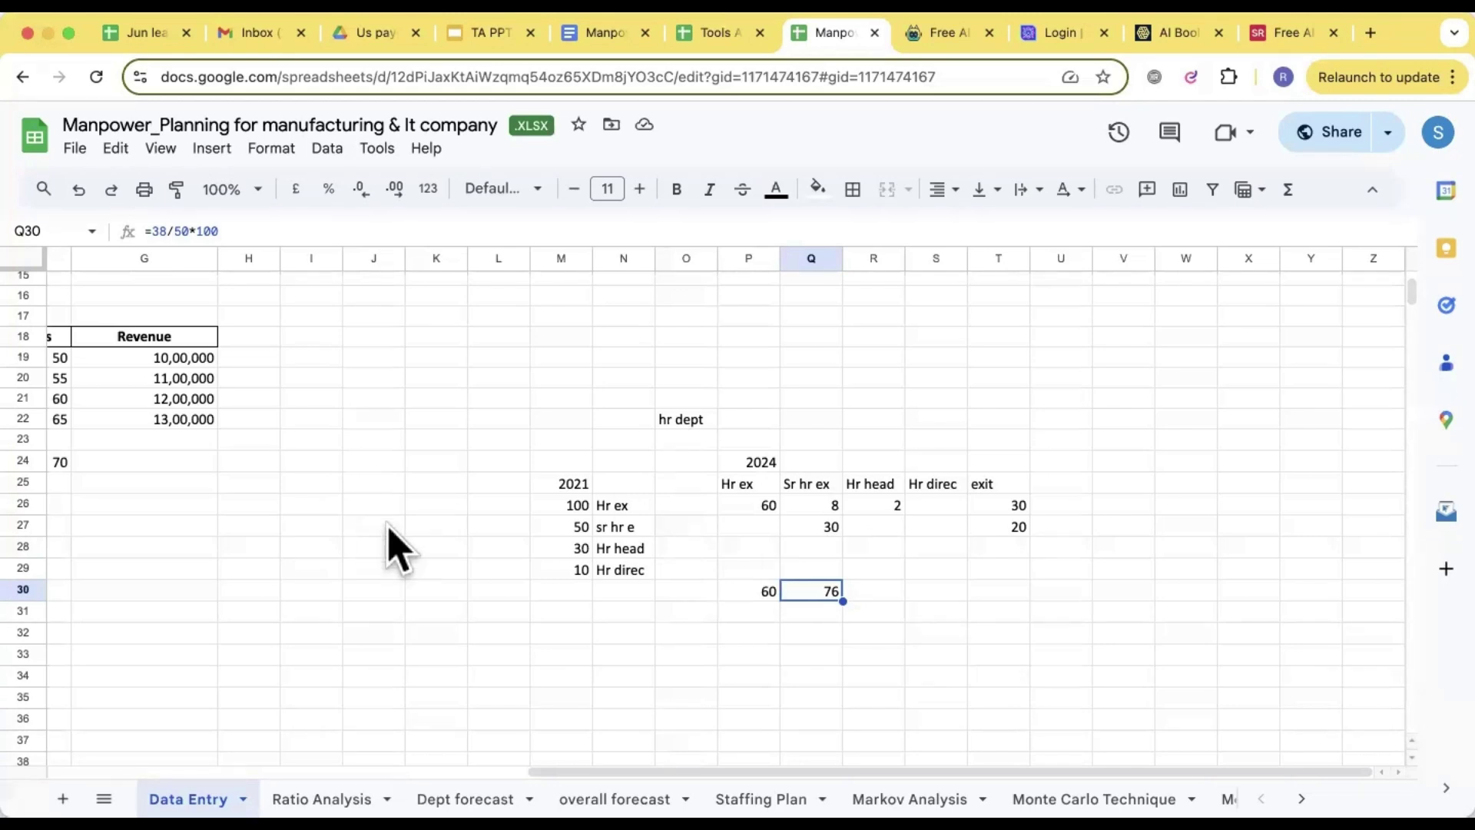
- Compare the 2023 forecast of 60 (=FORECAST.LINEAR(A24,C19:C22,A19:A22)) with the 2022 count of 55, then select C26
scroll(389, 538, "left", 10)
scroll(389, 538, "right", 6)
scroll(389, 537, "left", 6)
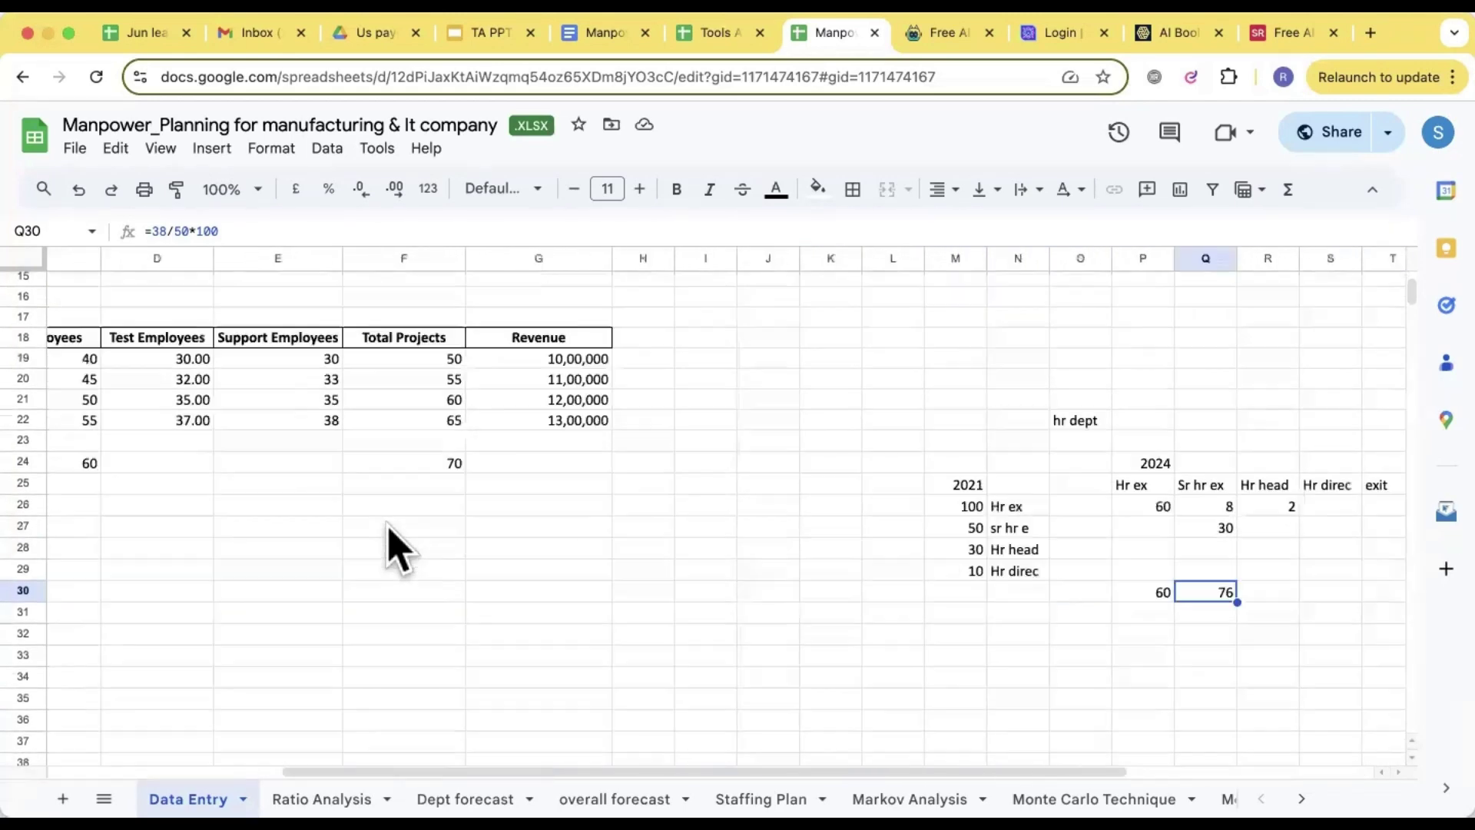
left_click(458, 468)
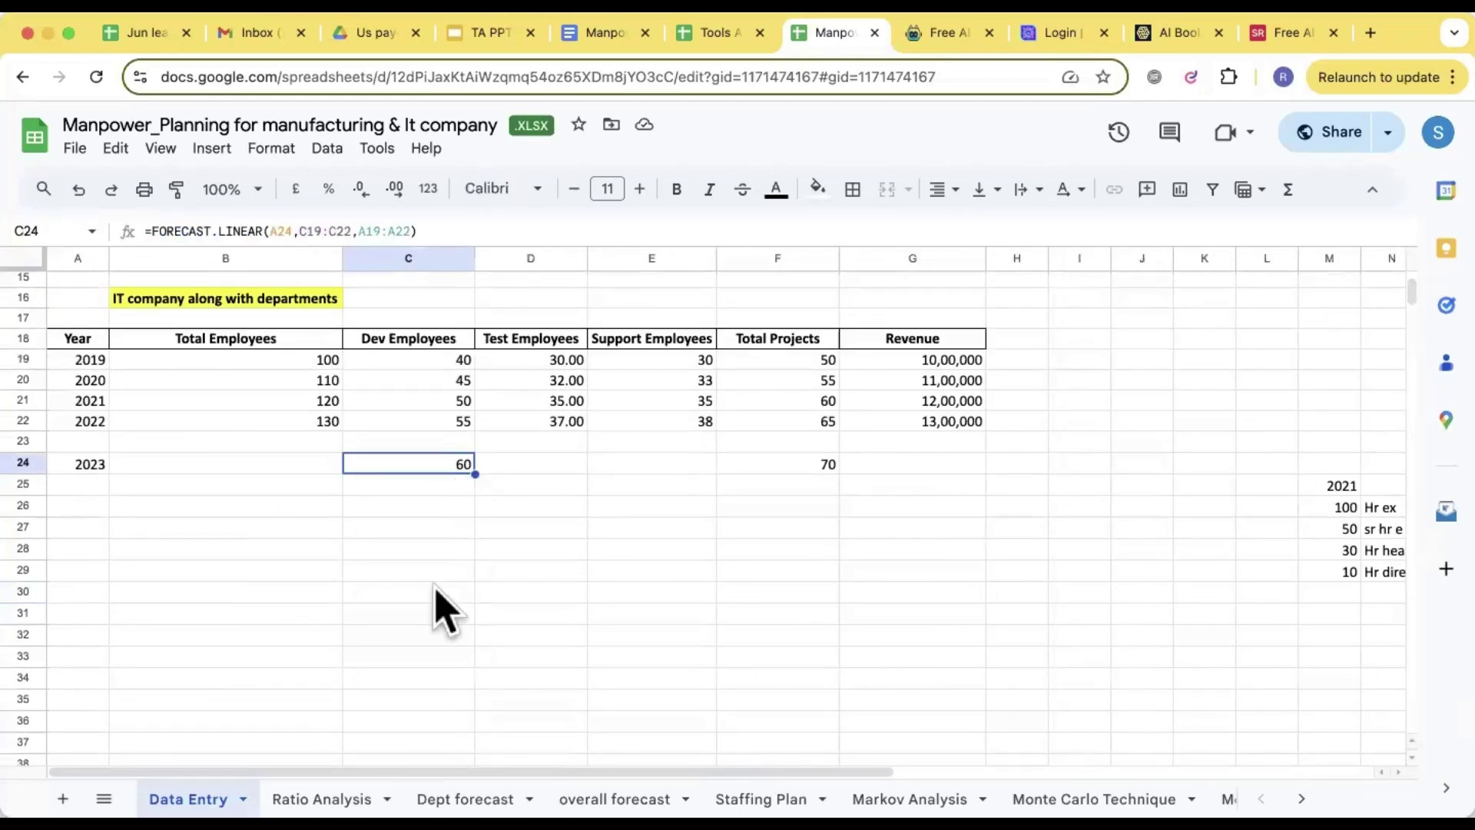
left_click(457, 424)
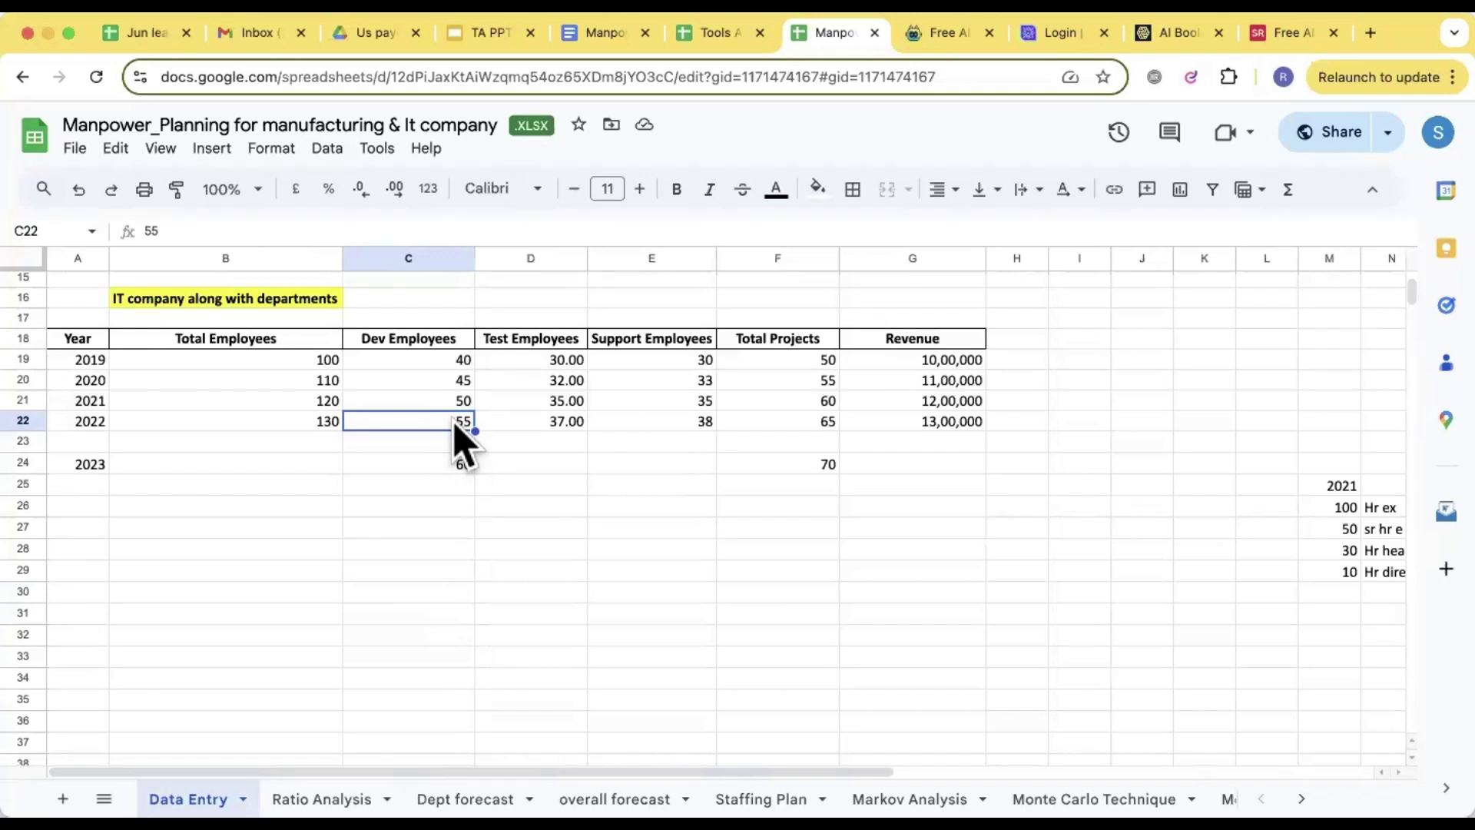
left_click(461, 464)
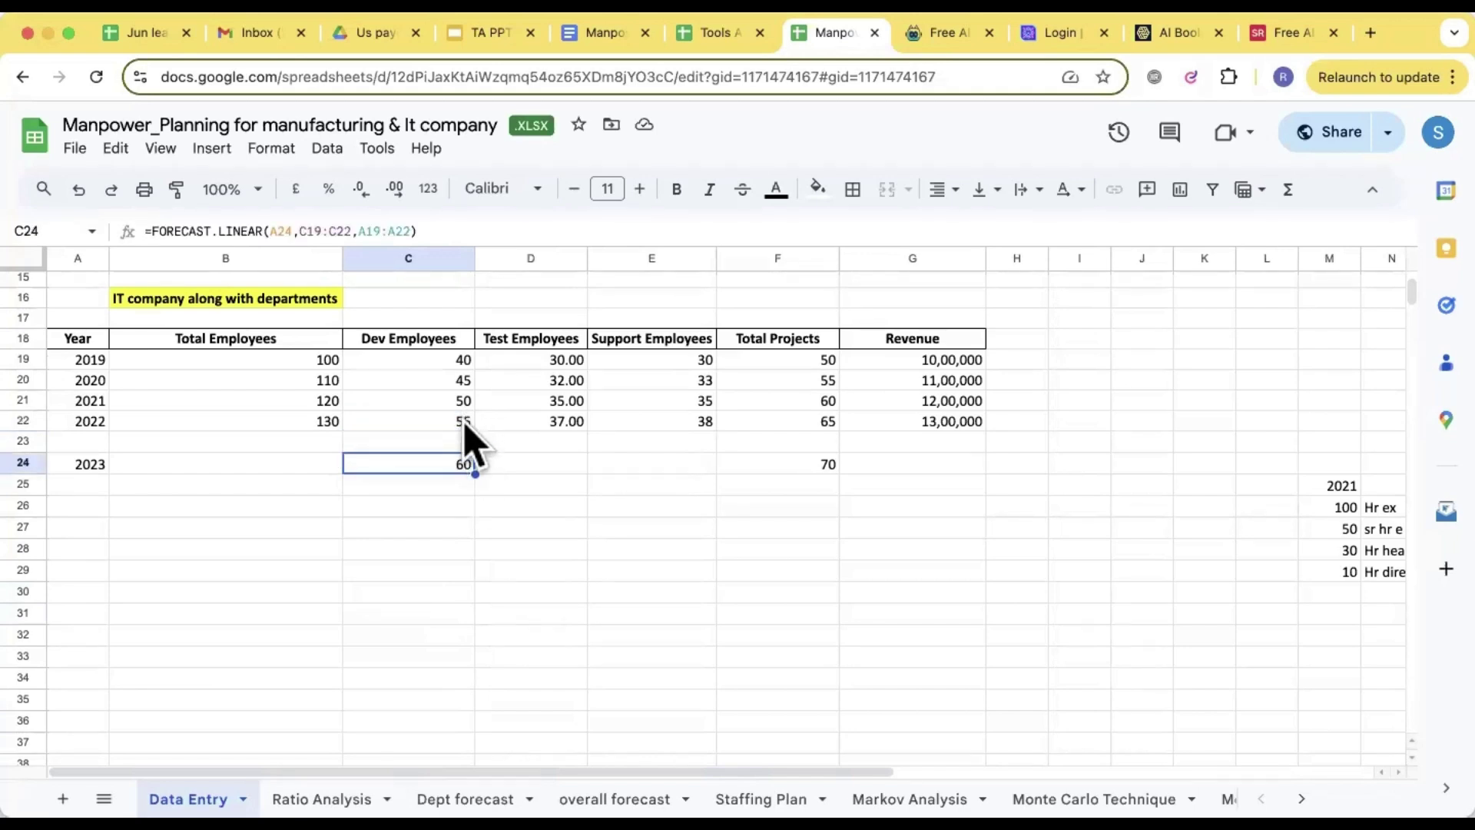
left_click(464, 424)
left_click(452, 470)
left_click(462, 507)
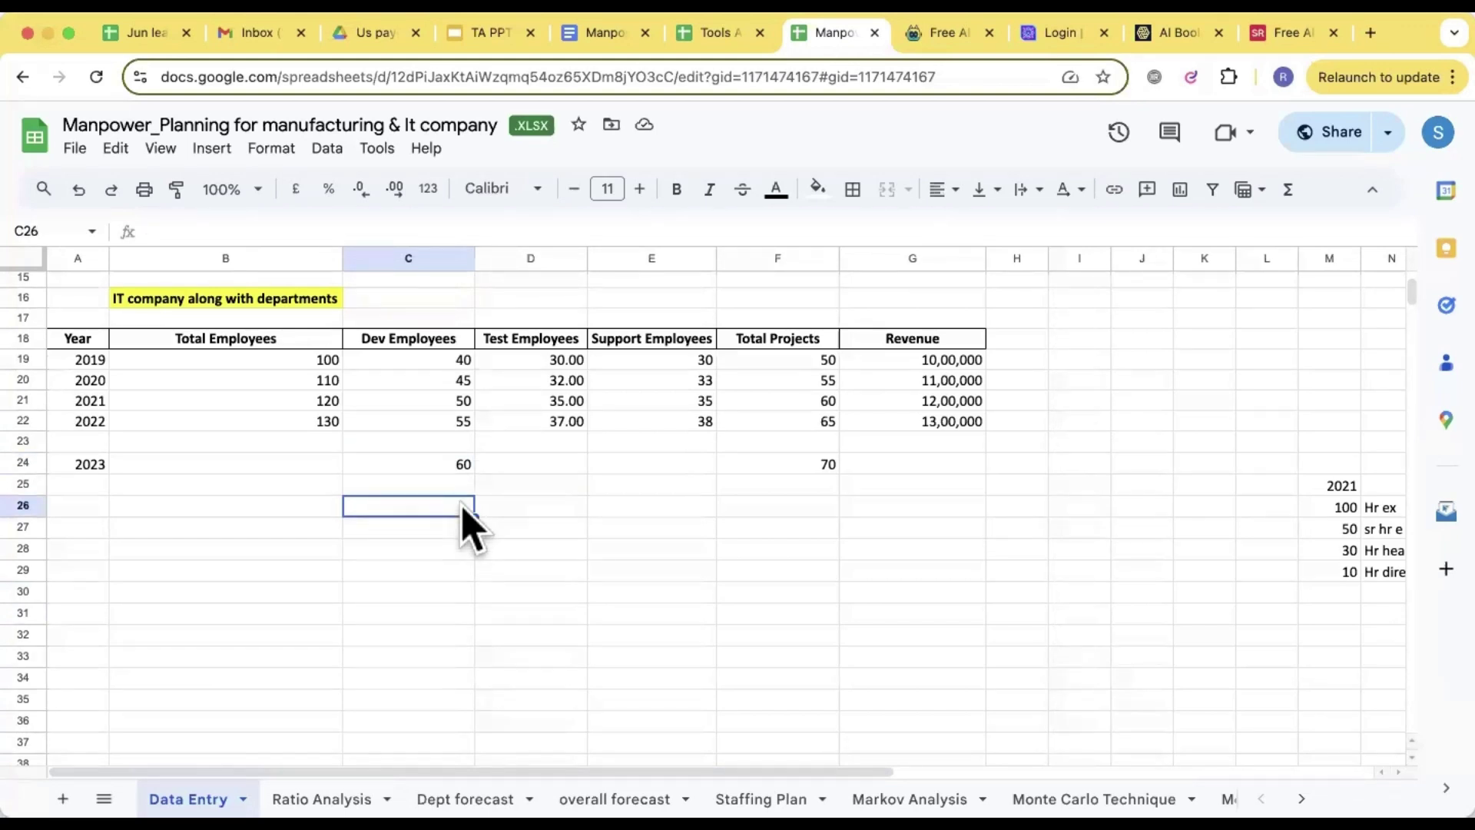
- Enter =C22*60% in C26 to get a 60% retention backup of 33
type("=")
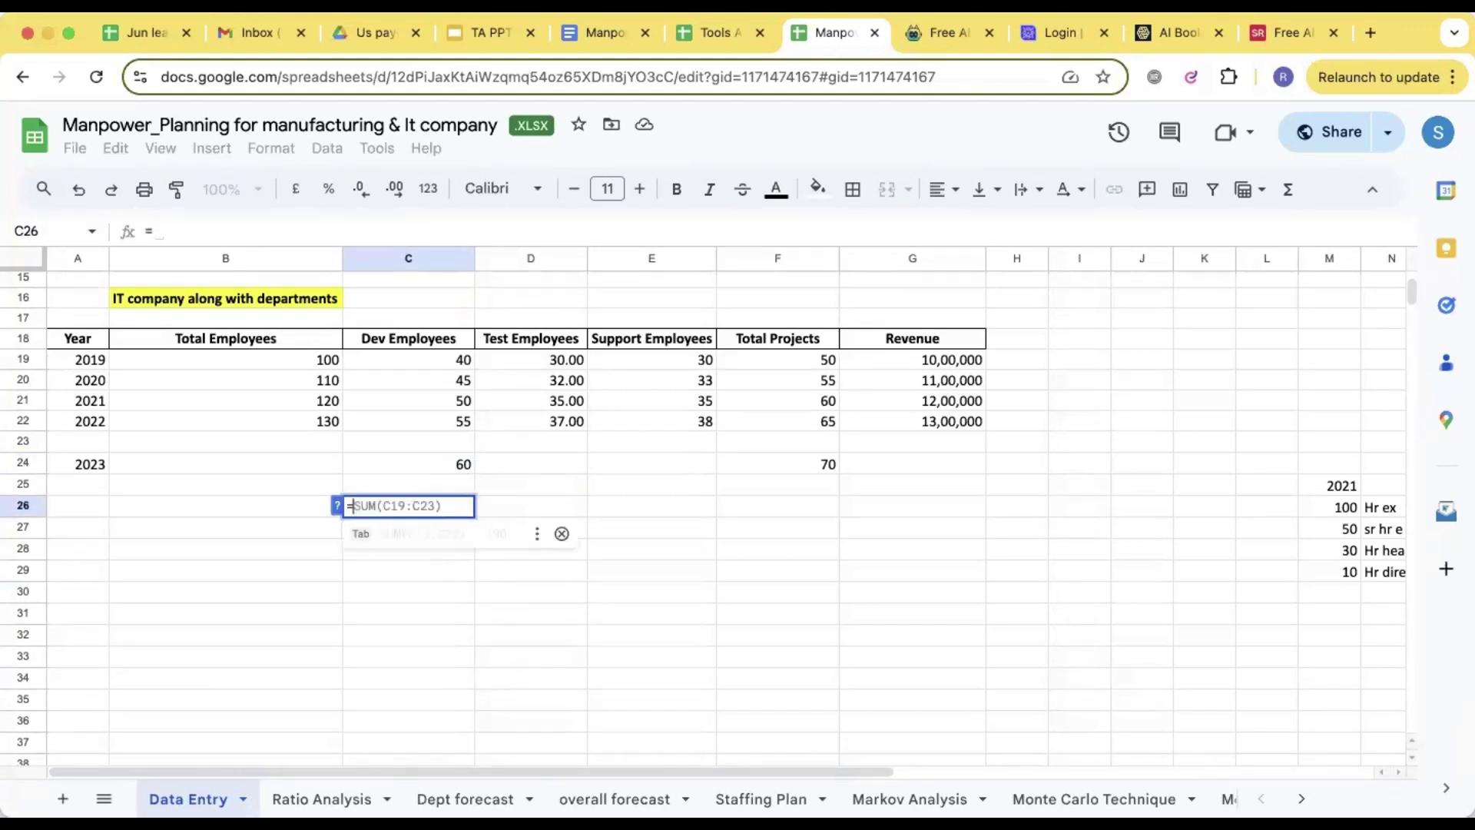
left_click(453, 422)
type("*60%")
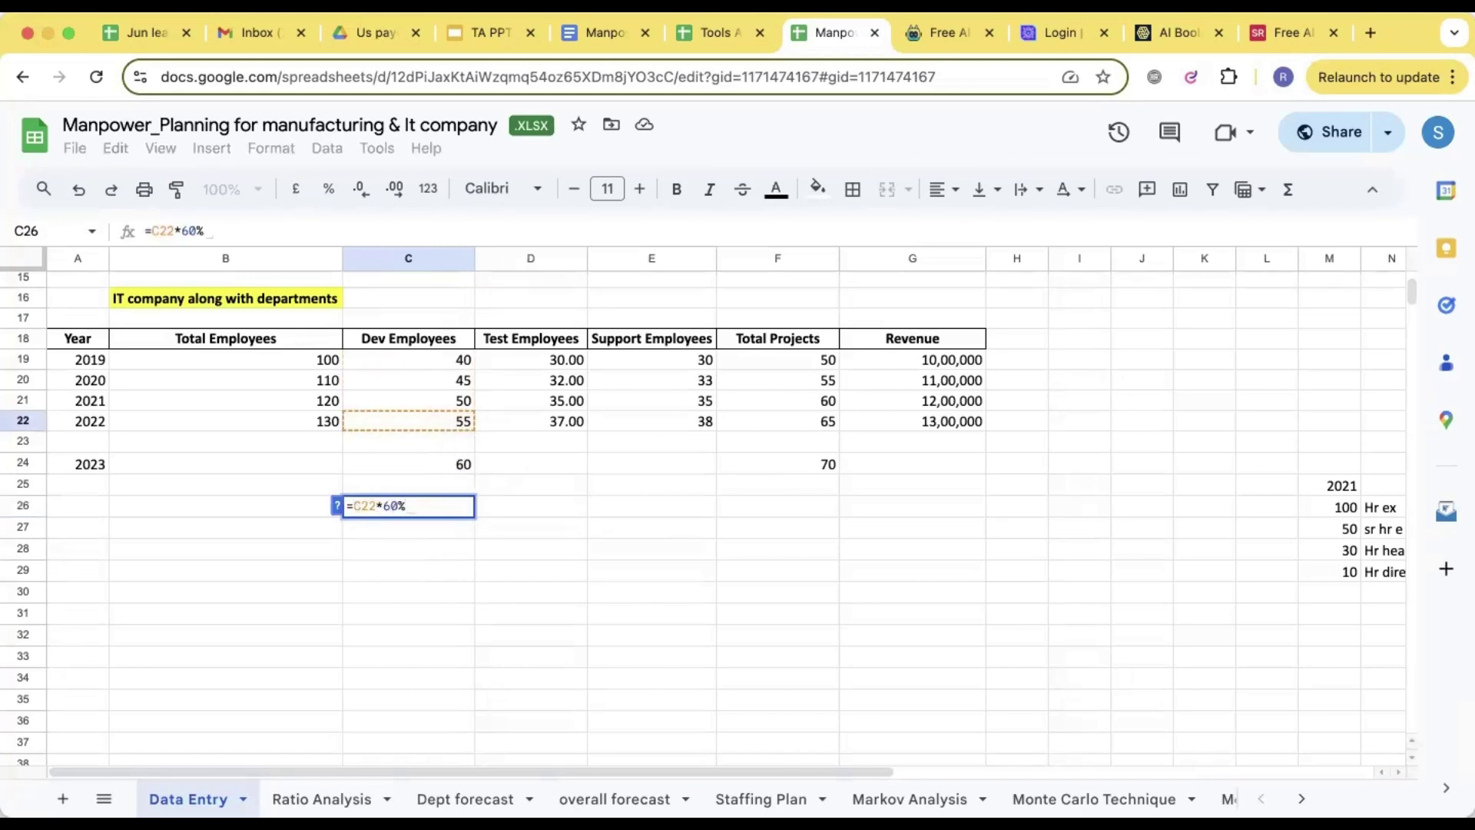
key("Return")
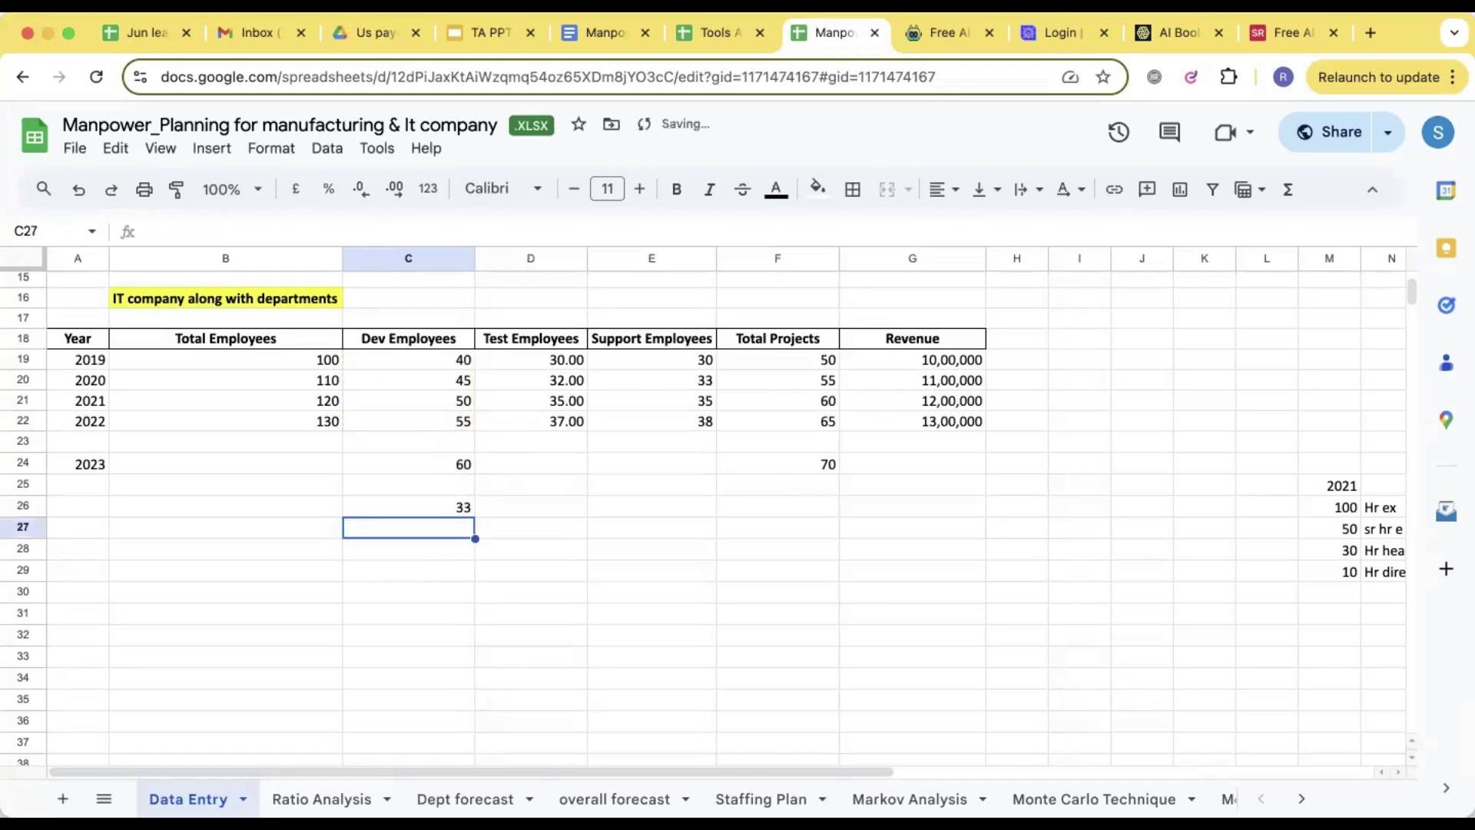
- Start a new formula in C28, then delete it
left_click(407, 549)
type("=")
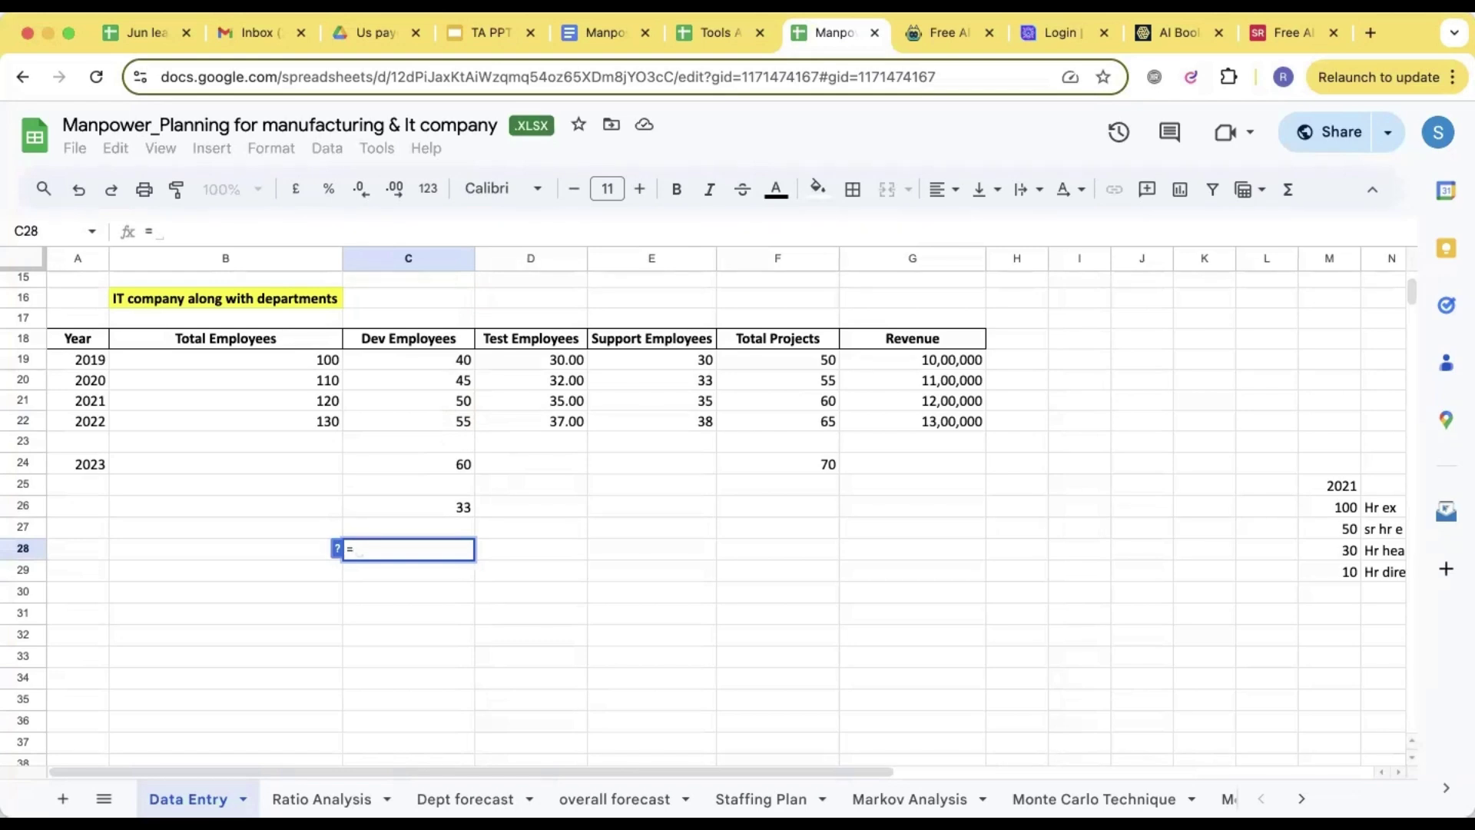
key("BackSpace")
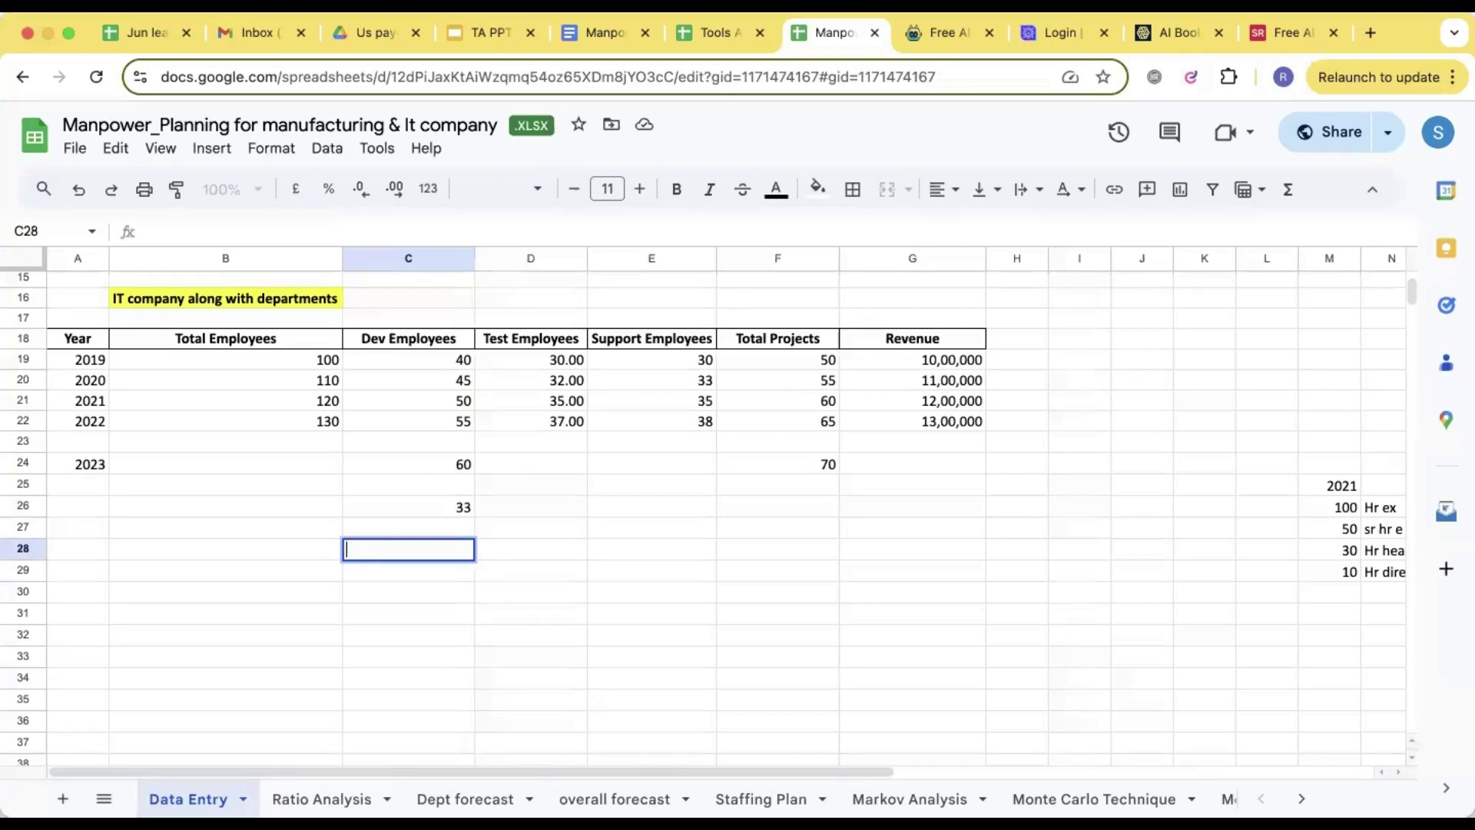
- Leave C28 empty by selecting E15, and scroll up to the Manufacturing Company table
scroll(658, 521, "up", 5)
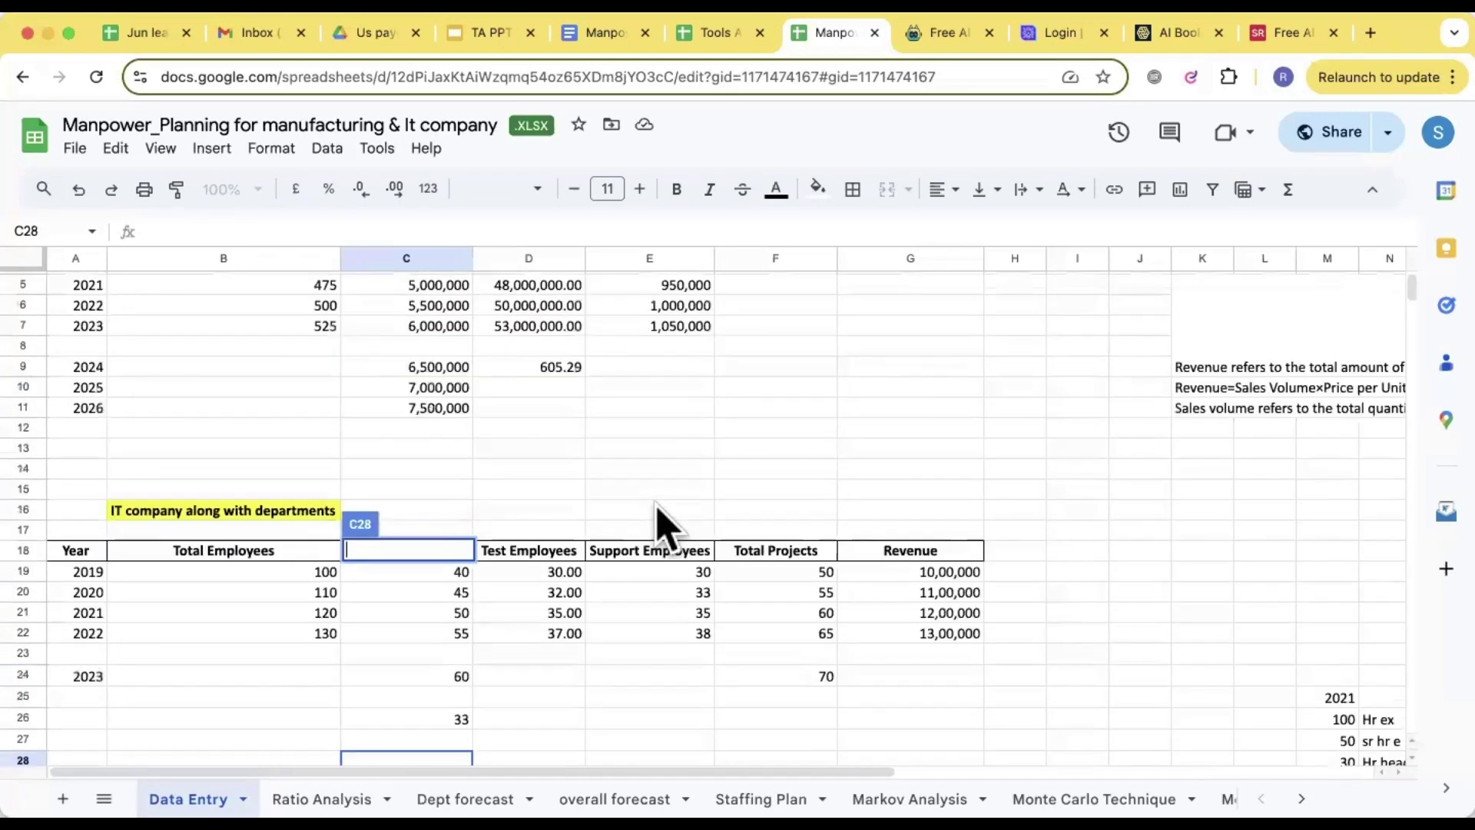
left_click(670, 484)
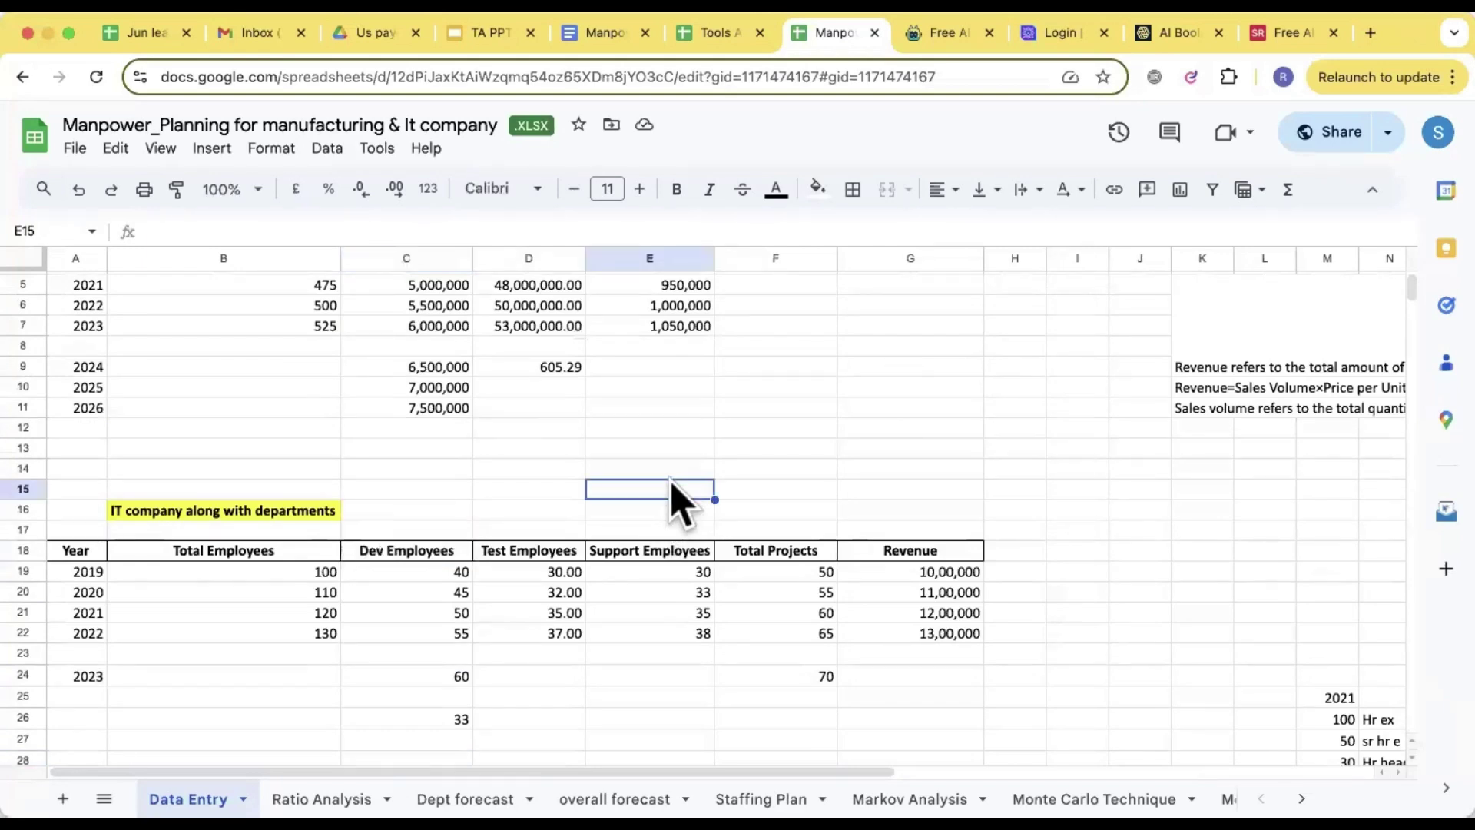
scroll(670, 484, "up", 2)
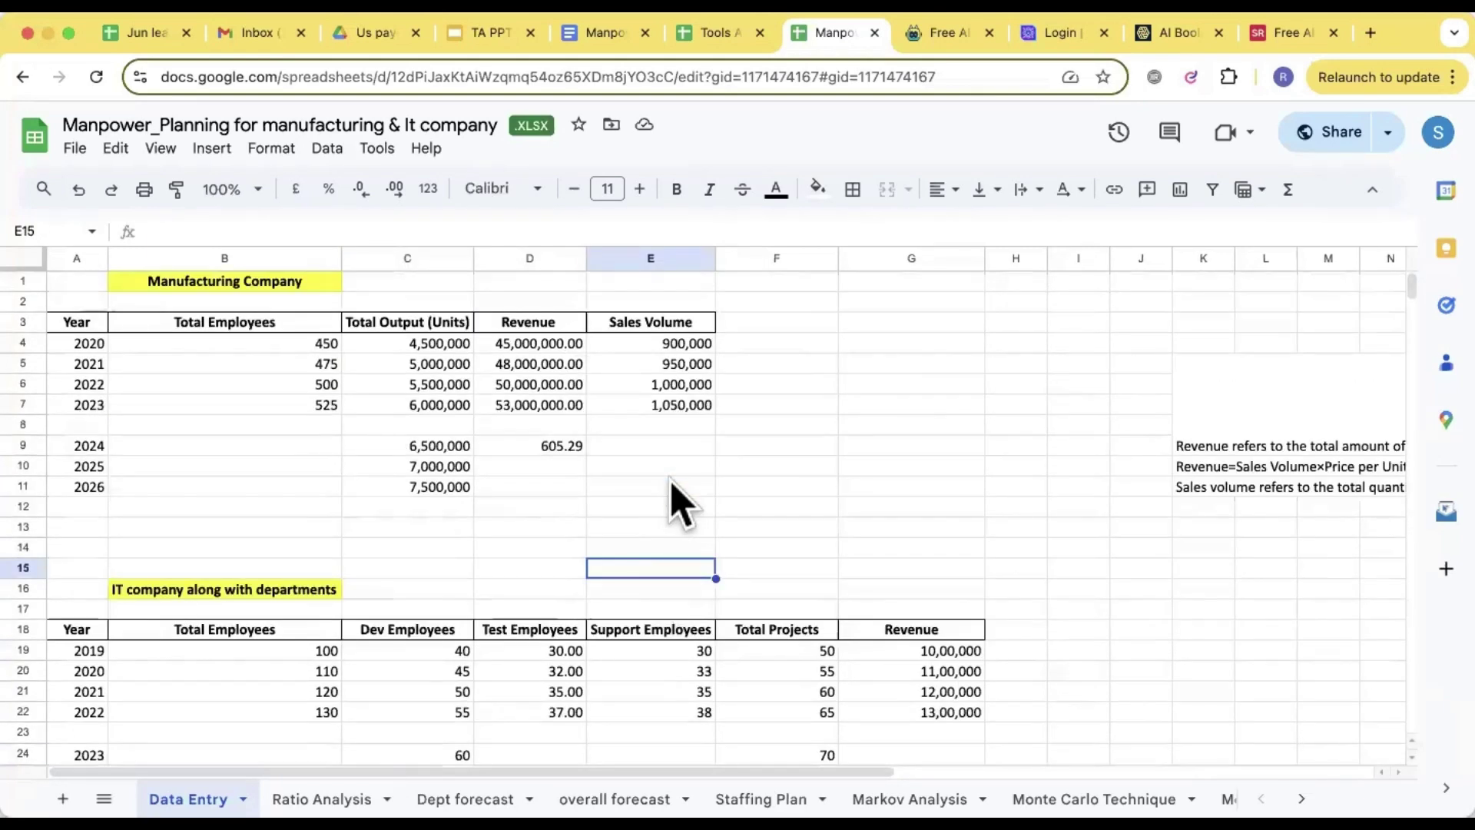